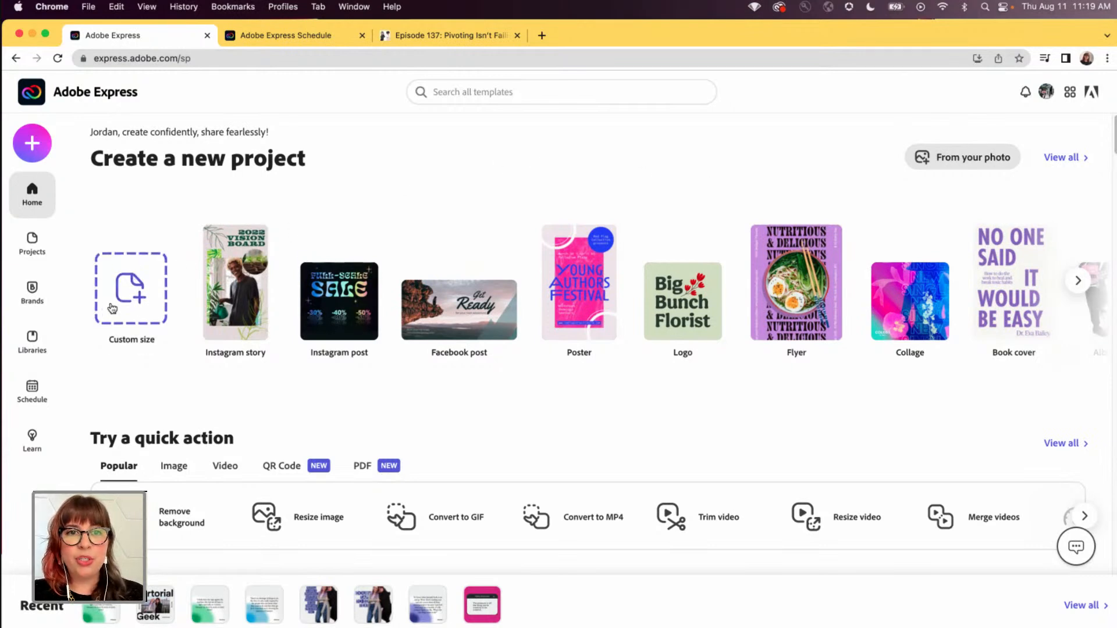
- Open the SartorialGeek library and look through its collection of templates
left_click(33, 348)
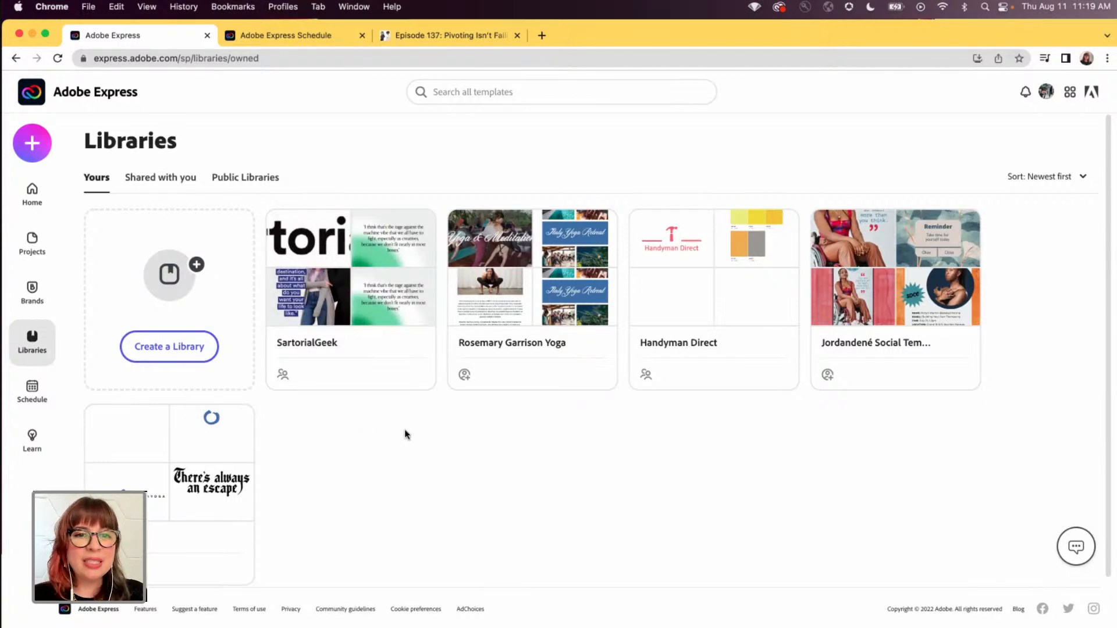
mouse_move(373, 347)
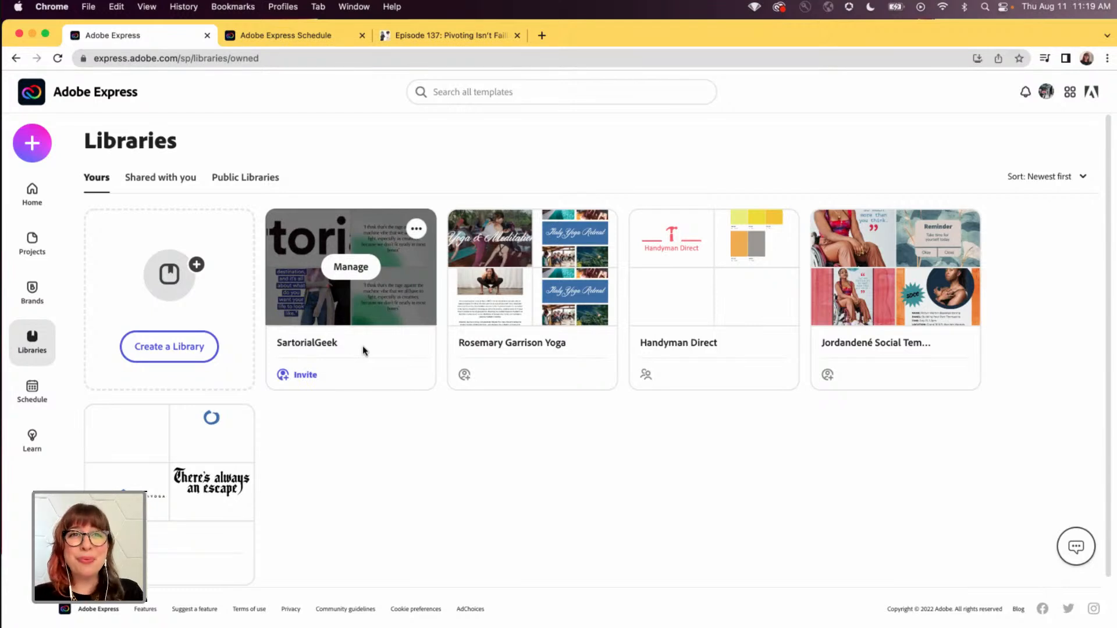
left_click(352, 310)
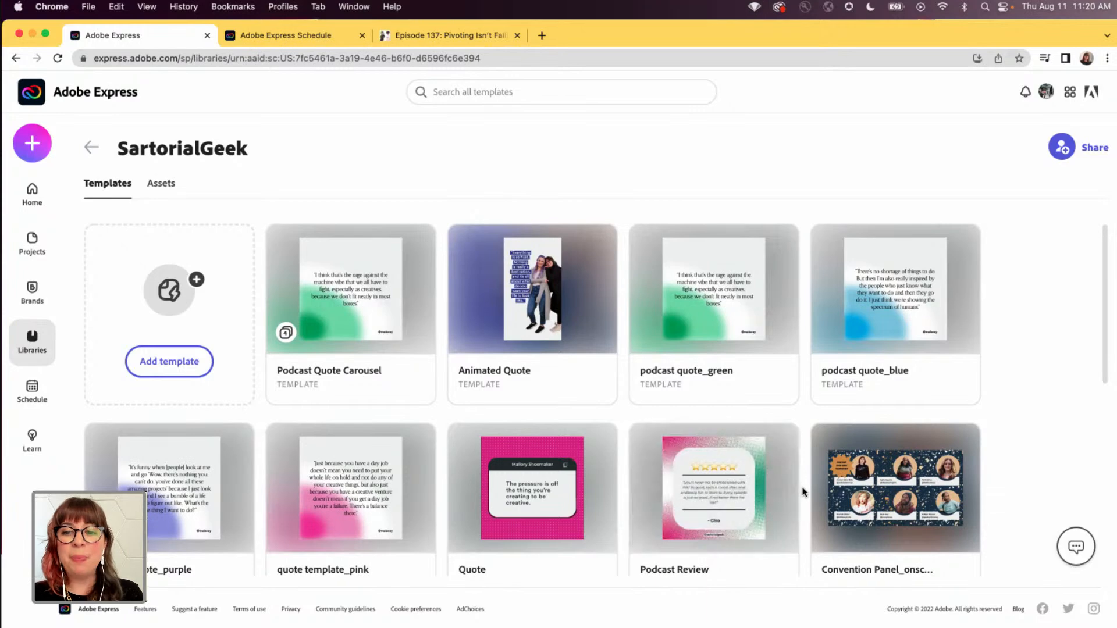
scroll(1056, 458, "down", 5)
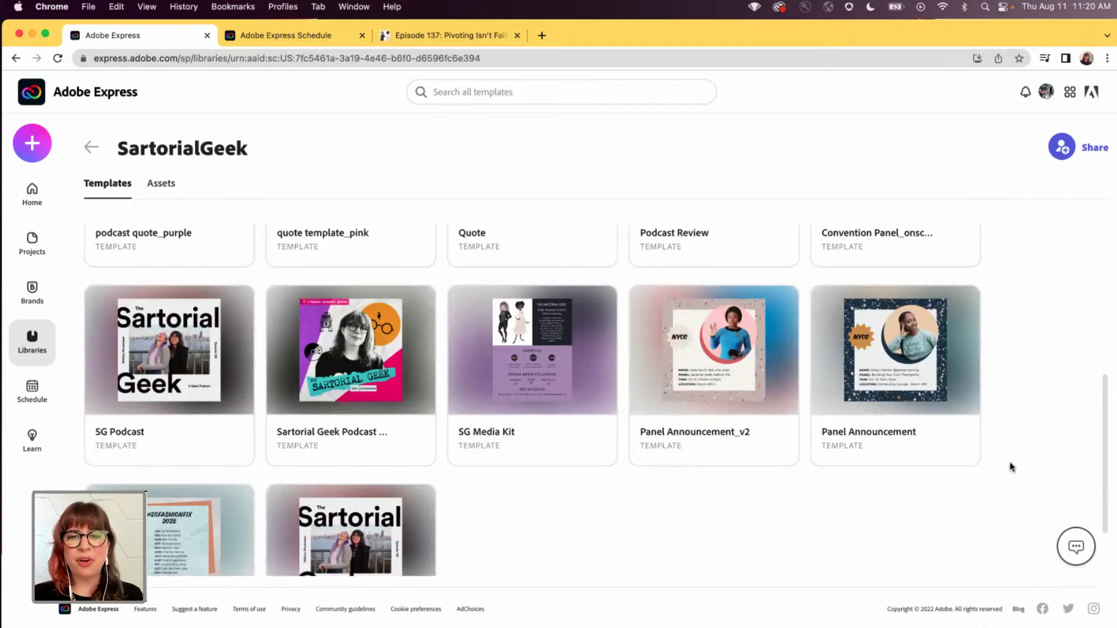
scroll(1010, 463, "down", 3)
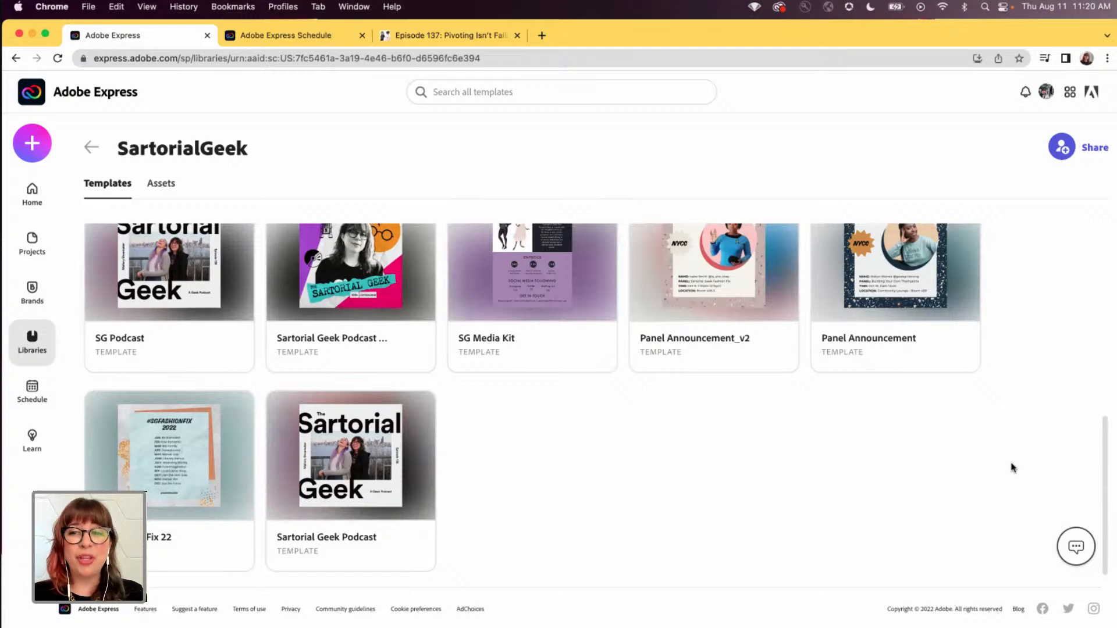
scroll(1016, 466, "up", 1)
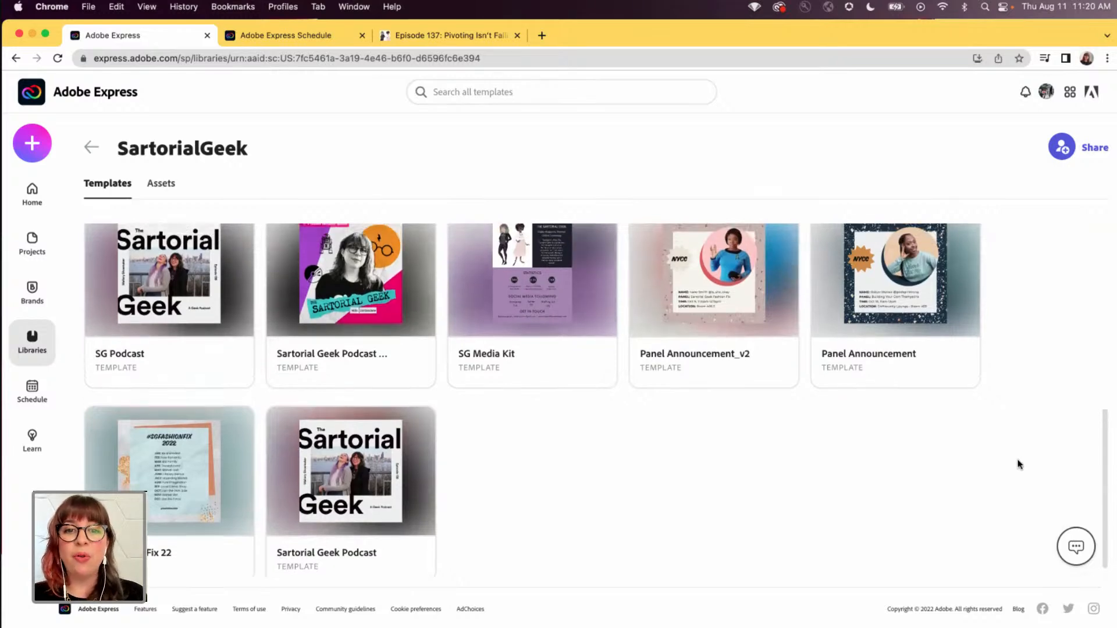
scroll(1018, 464, "up", 10)
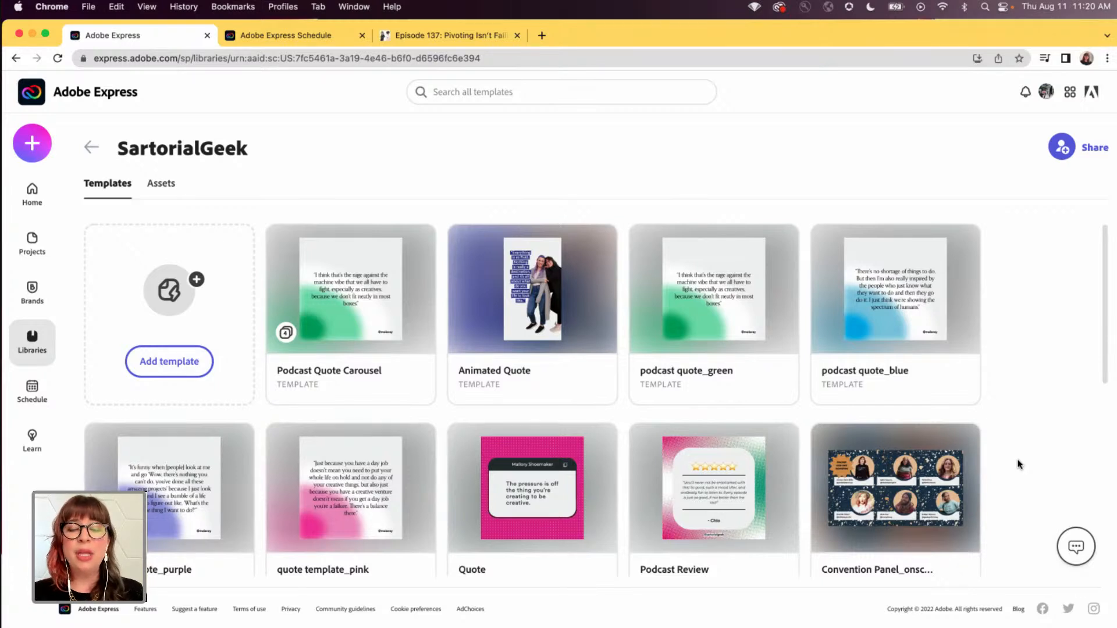
- Switch to Adobe Express Schedule and review the posts planned for September 2022 in the monthly calendar
left_click(293, 39)
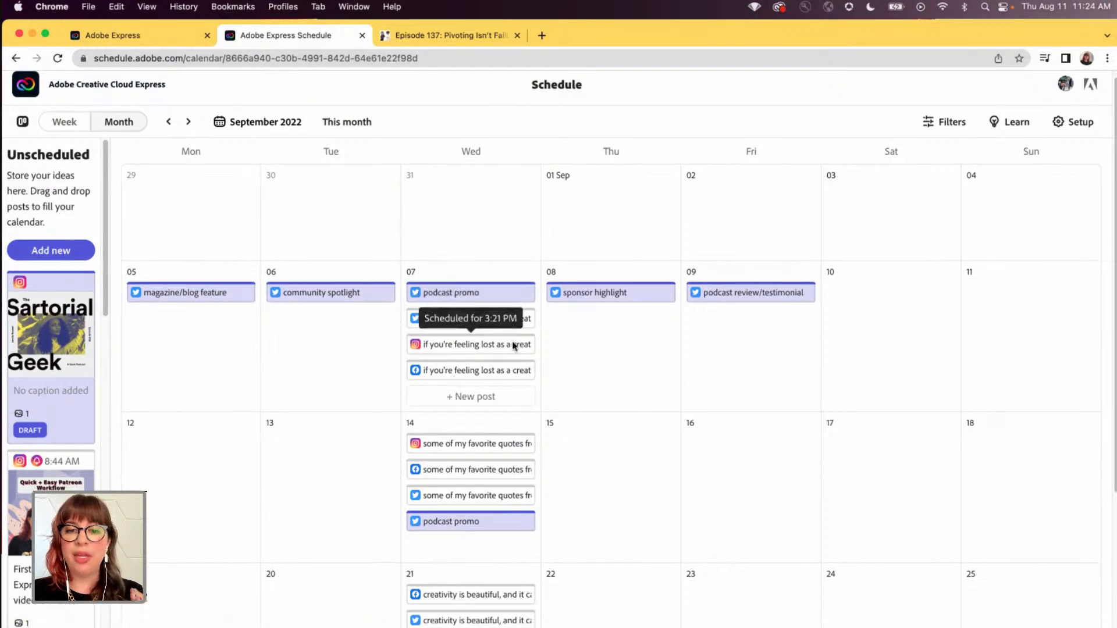
scroll(512, 347, "down", 5)
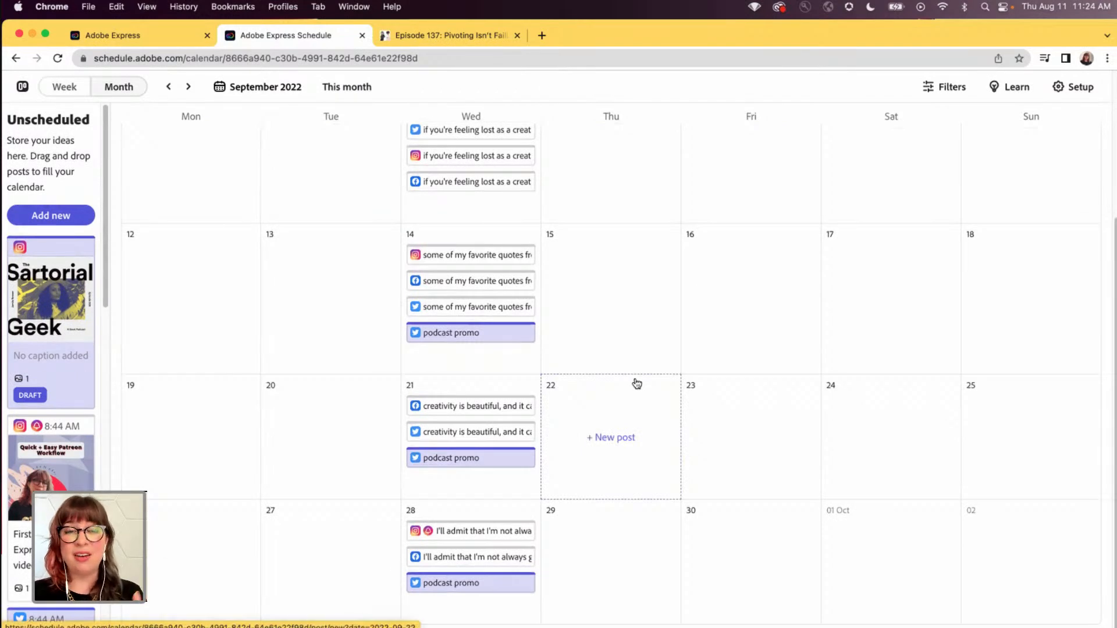
scroll(593, 394, "up", 5)
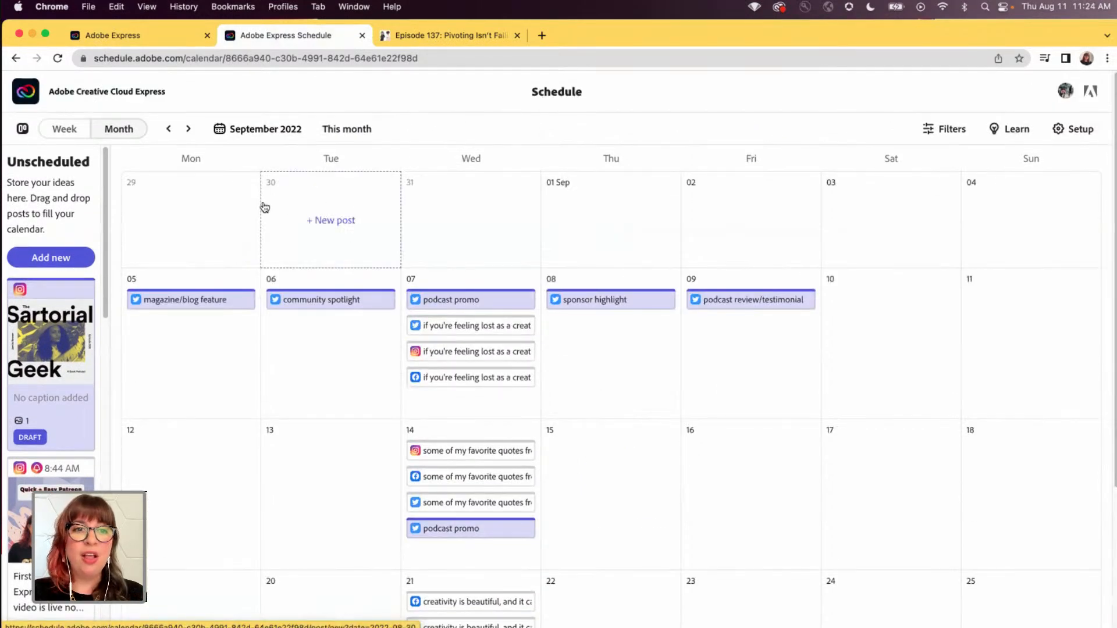
- Show the content calendar by week and go to the week starting 15 Aug 2022
left_click(84, 133)
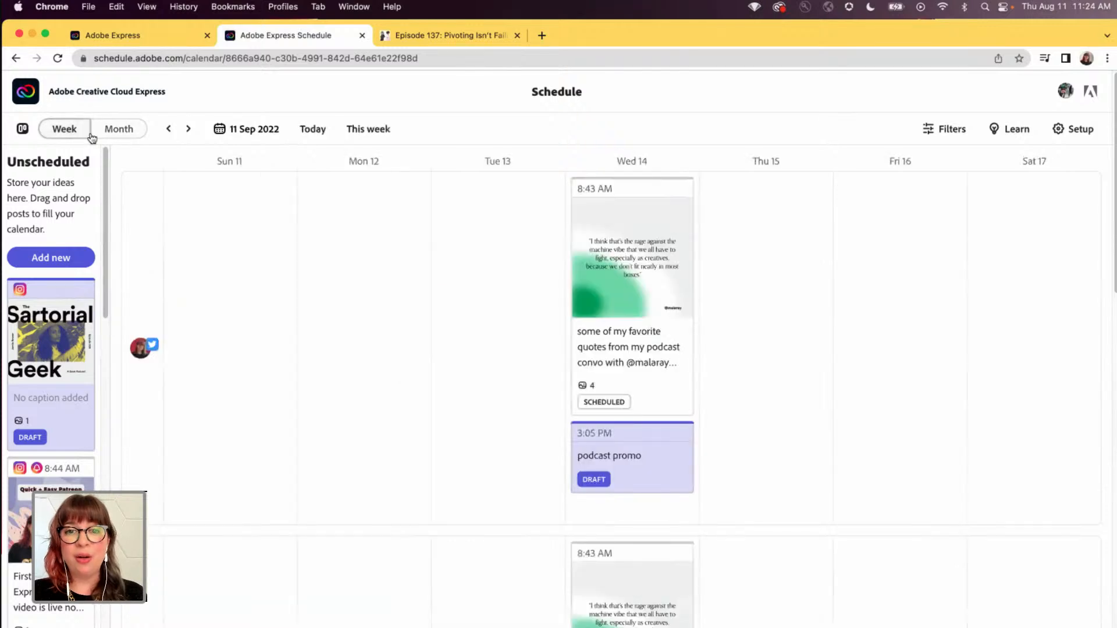
left_click(368, 130)
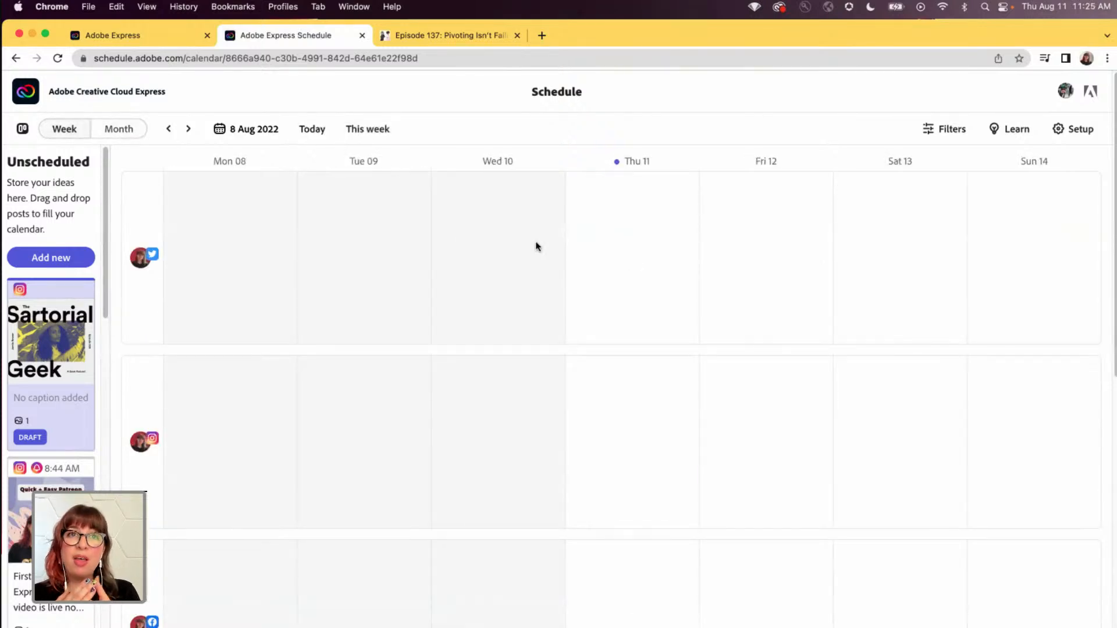
left_click(188, 129)
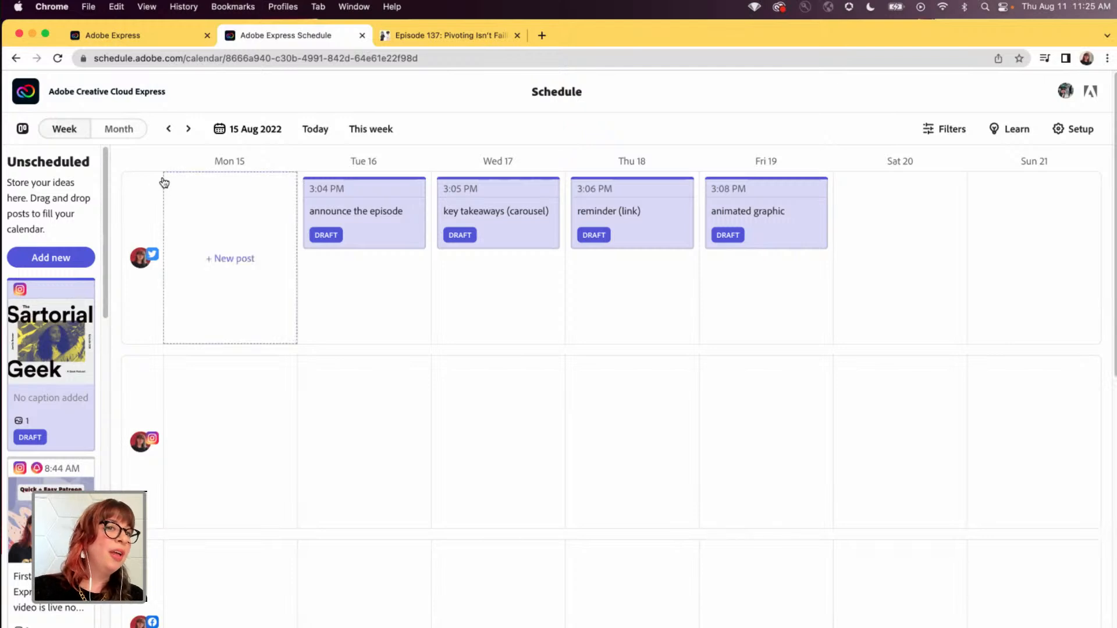
- Return to the SartorialGeek library in Adobe Express and create a new project from the Sartorial Geek Podcast template
left_click(125, 41)
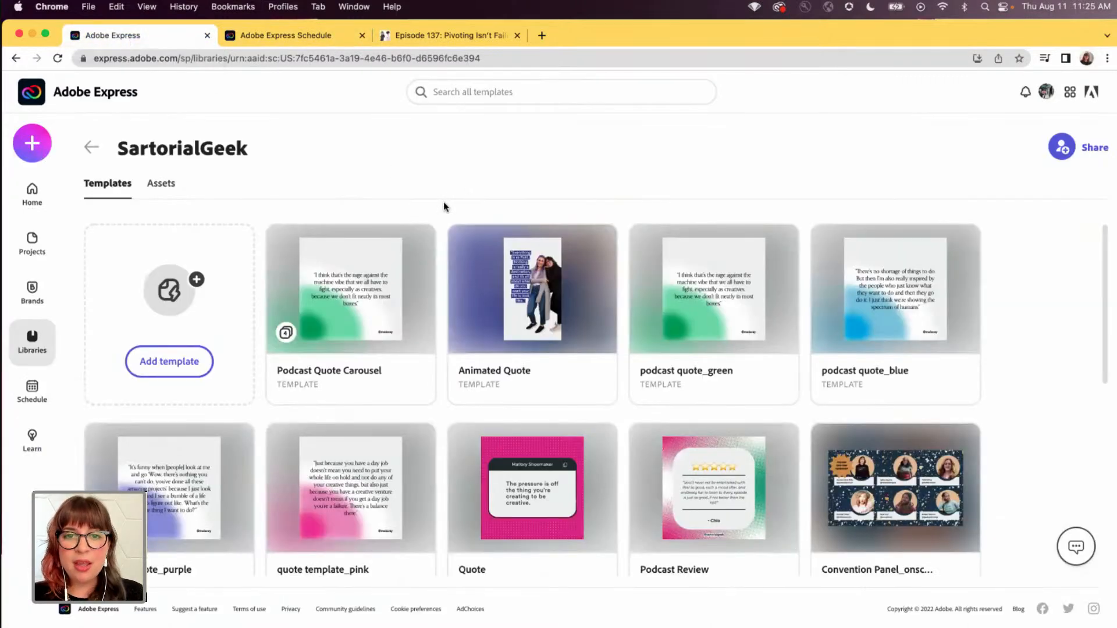
mouse_move(963, 327)
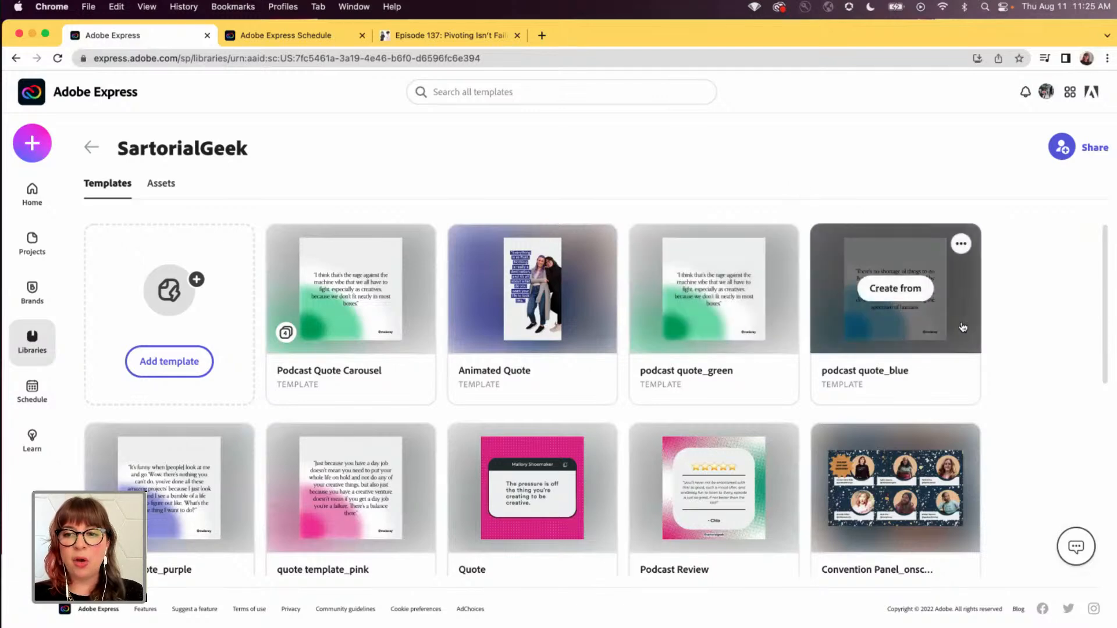
scroll(1070, 329, "down", 7)
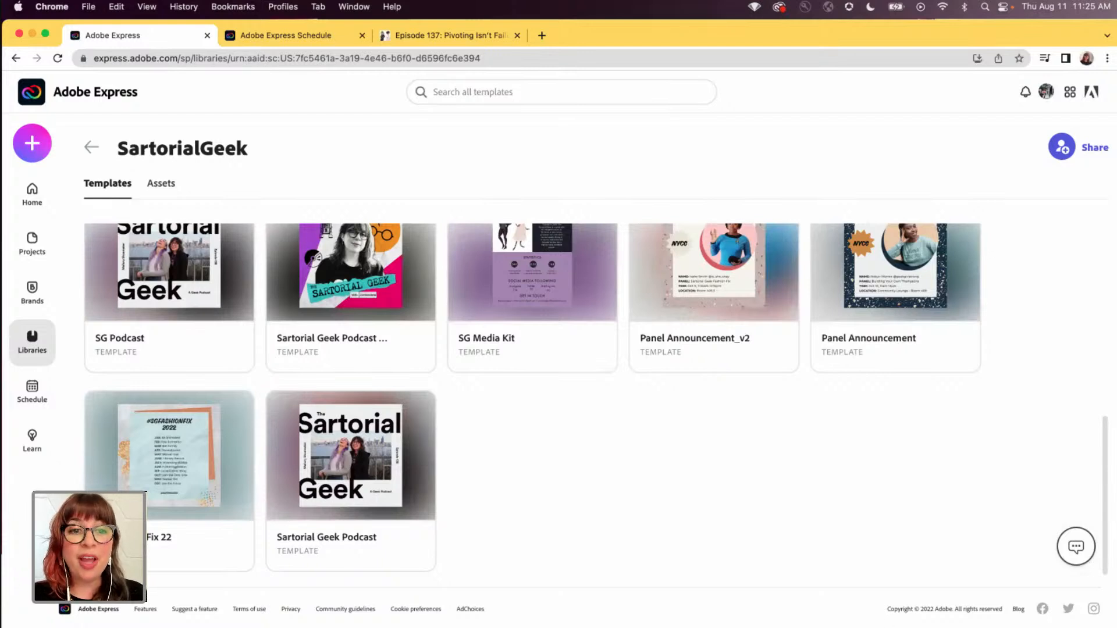
mouse_move(348, 462)
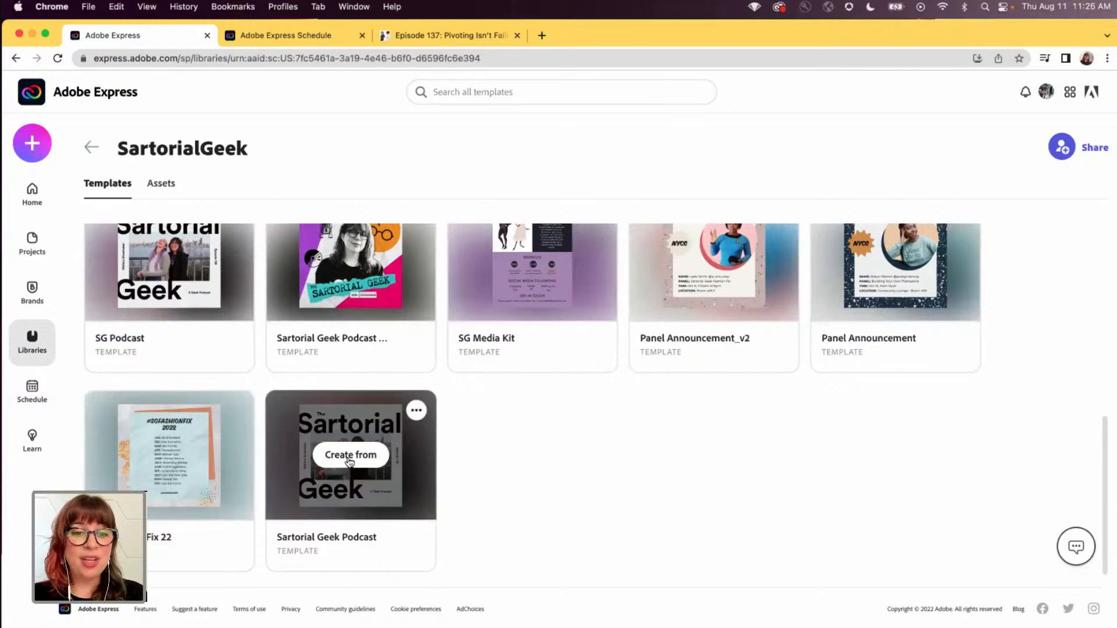
left_click(348, 459)
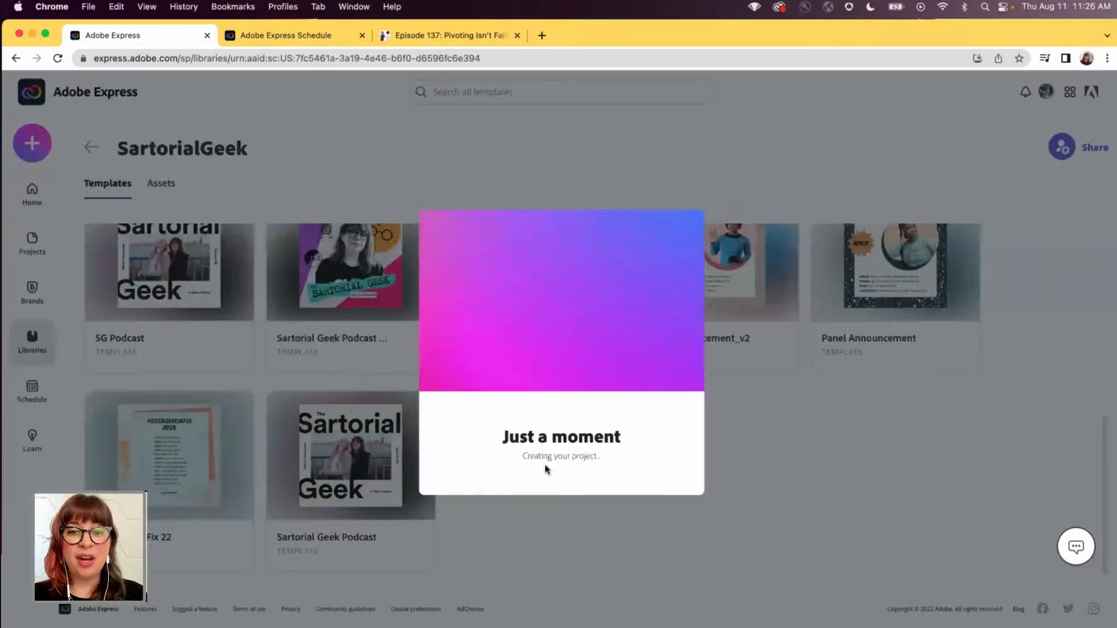
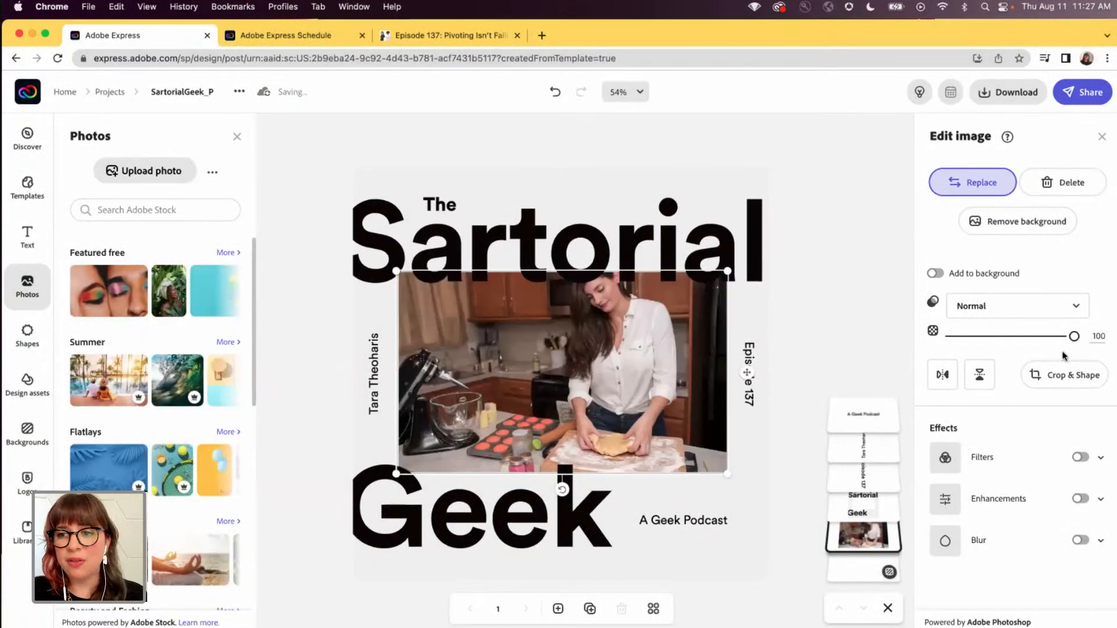
- Recrop the kitchen photo by shifting it slightly downward within its frame
left_click(1064, 374)
left_click_drag(619, 378, 619, 398)
left_click(1095, 141)
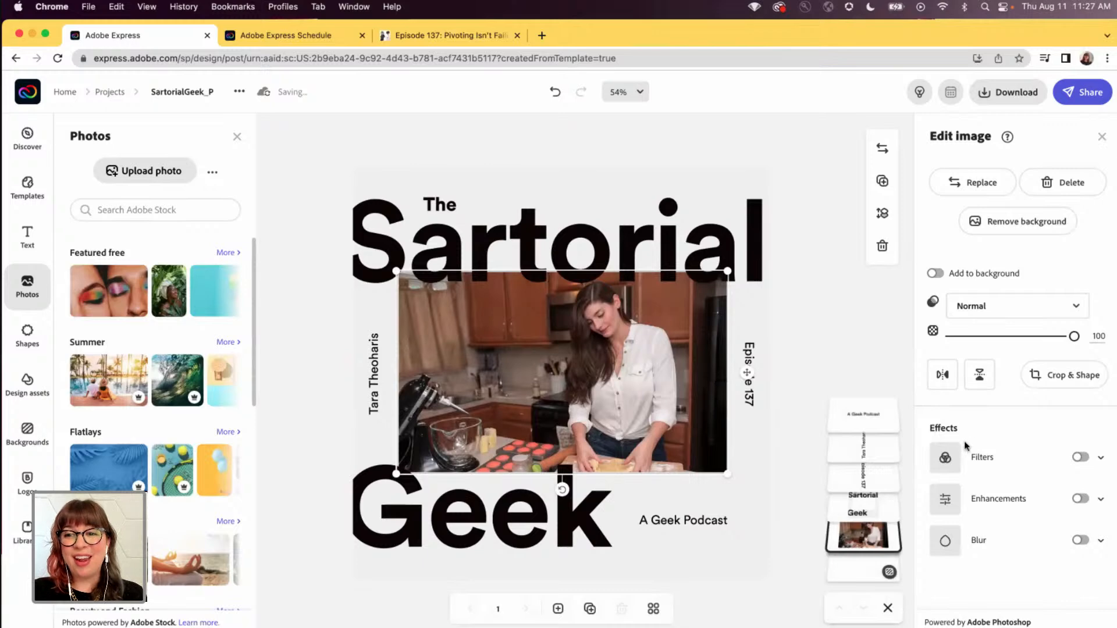
- Apply a Duotone filter to the kitchen photo with dark blue #2E348D shadows and light grey #F1F2F2 highlights from the SG brand colors
left_click(945, 460)
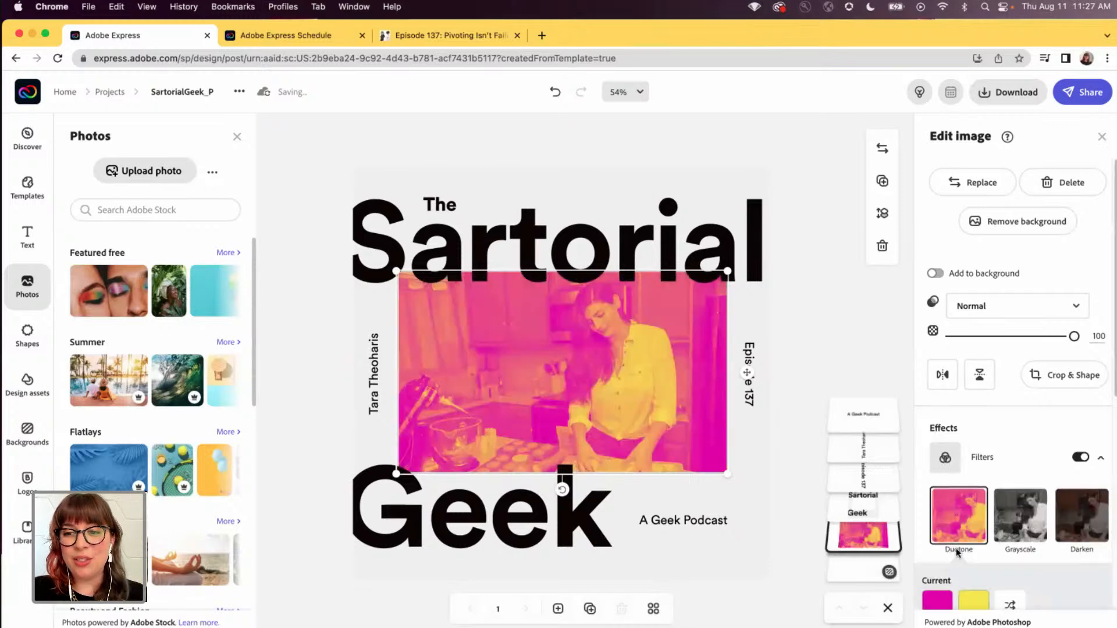
scroll(945, 454, "down", 4)
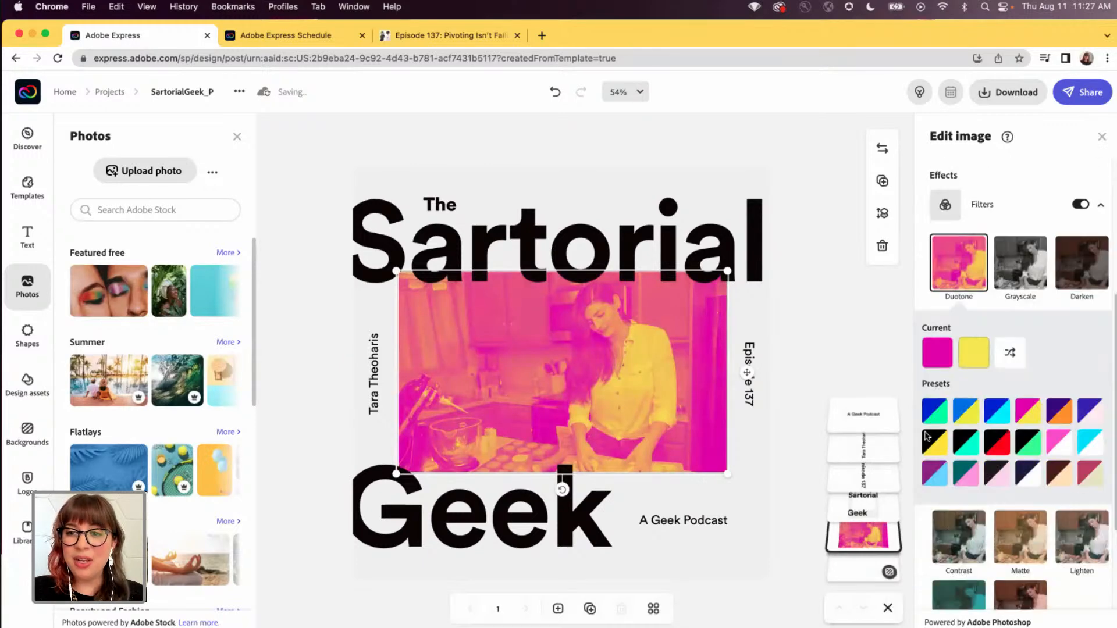
left_click(942, 356)
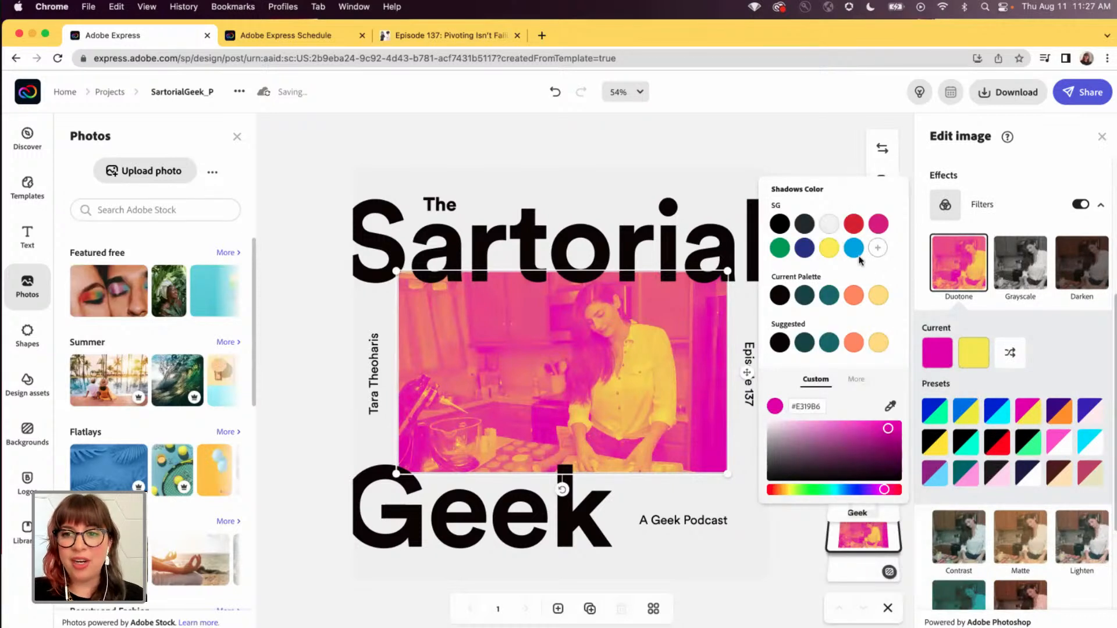
left_click(805, 248)
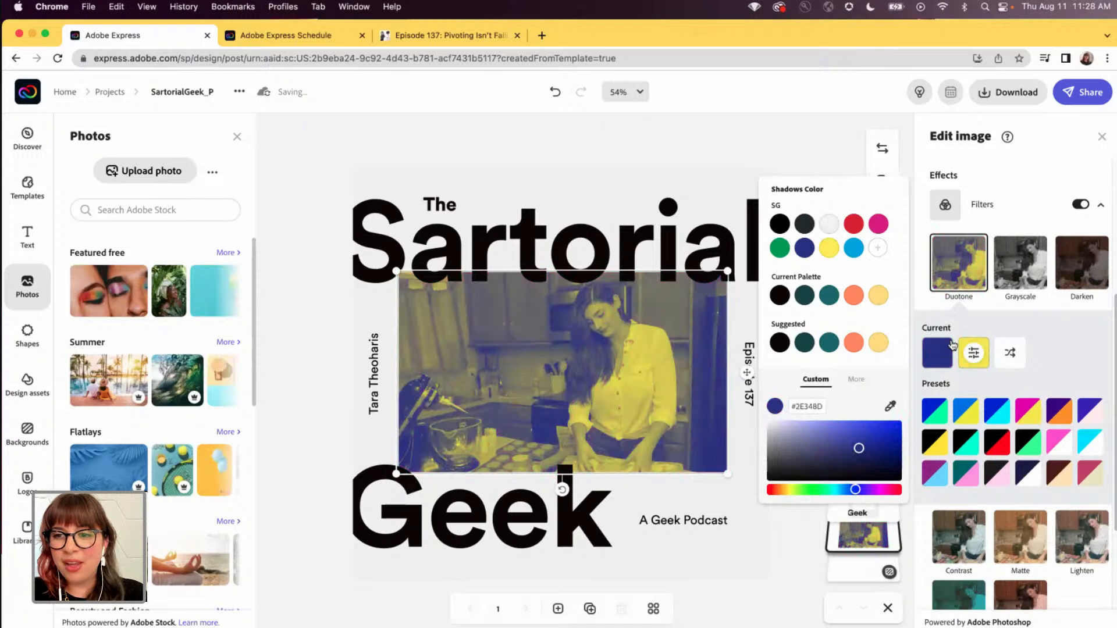
left_click(974, 352)
left_click(865, 223)
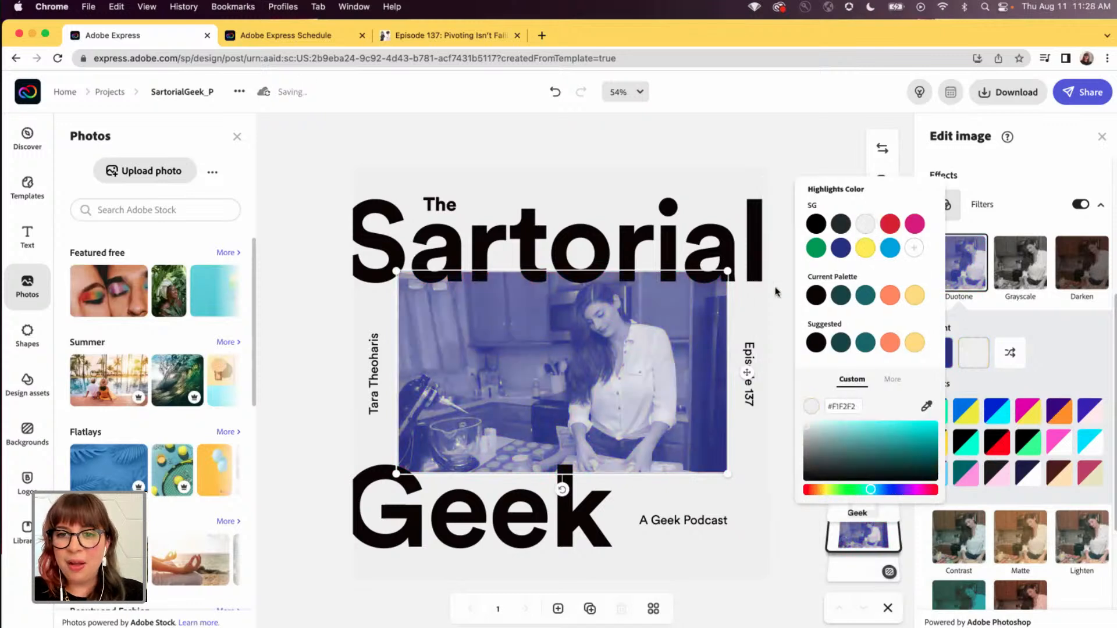
left_click(755, 142)
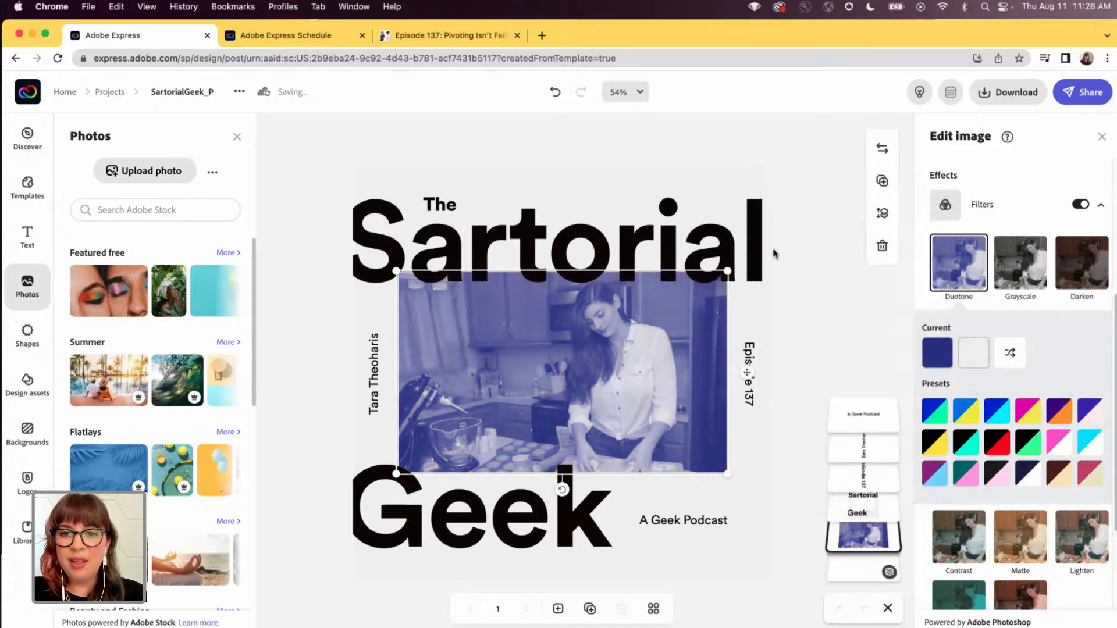
left_click(836, 340)
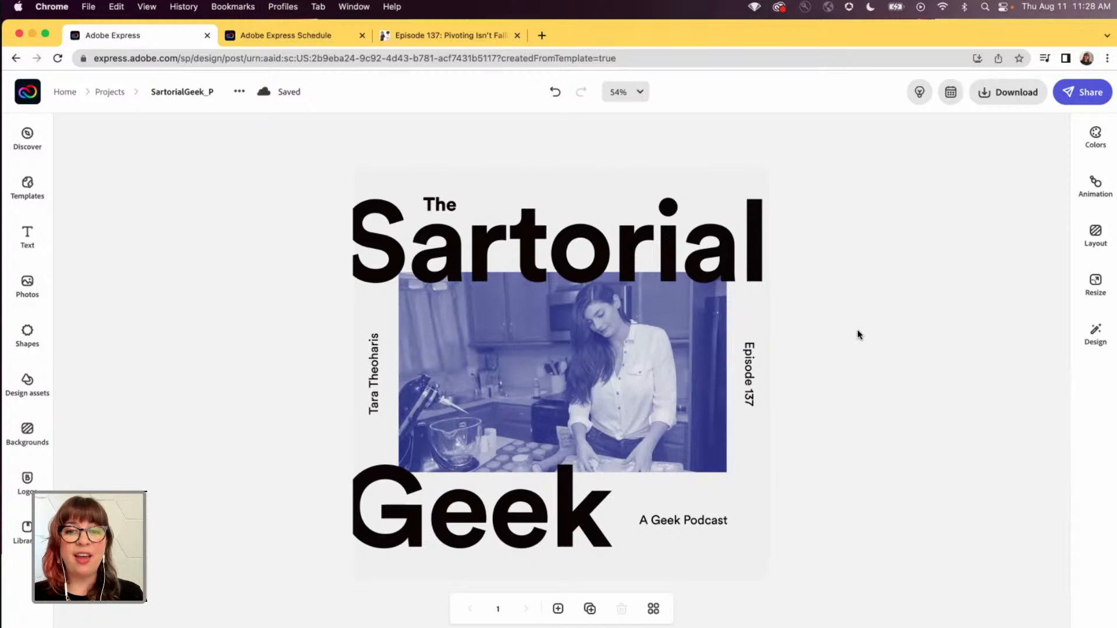
- Start a scheduled social media post from the finished design and select the Twitter, Instagram and Facebook channels
left_click(950, 94)
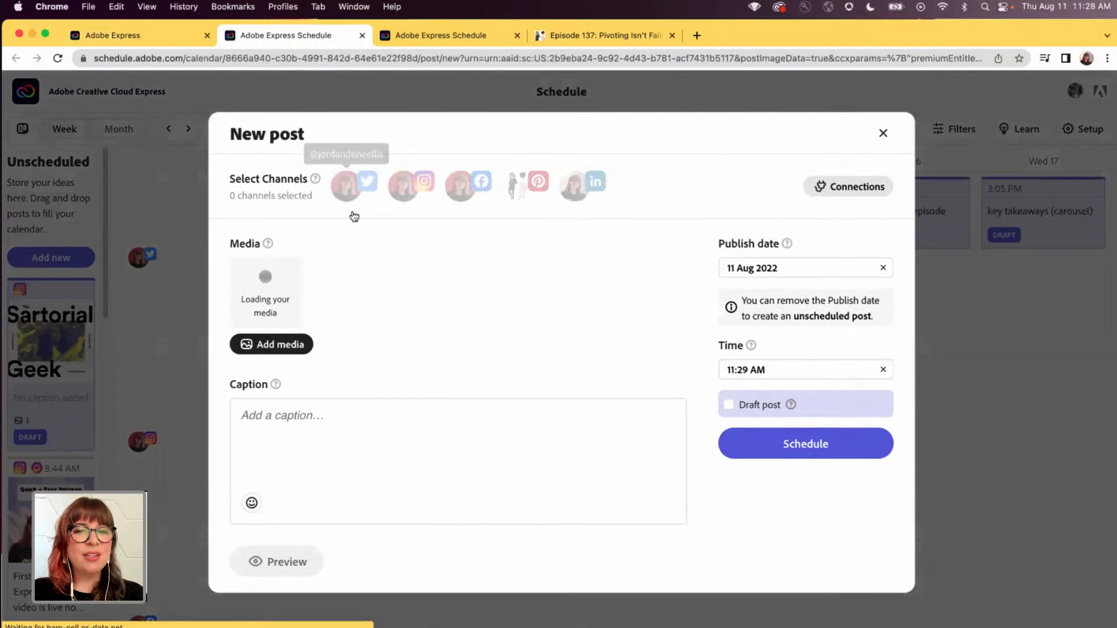
left_click(346, 185)
left_click(403, 185)
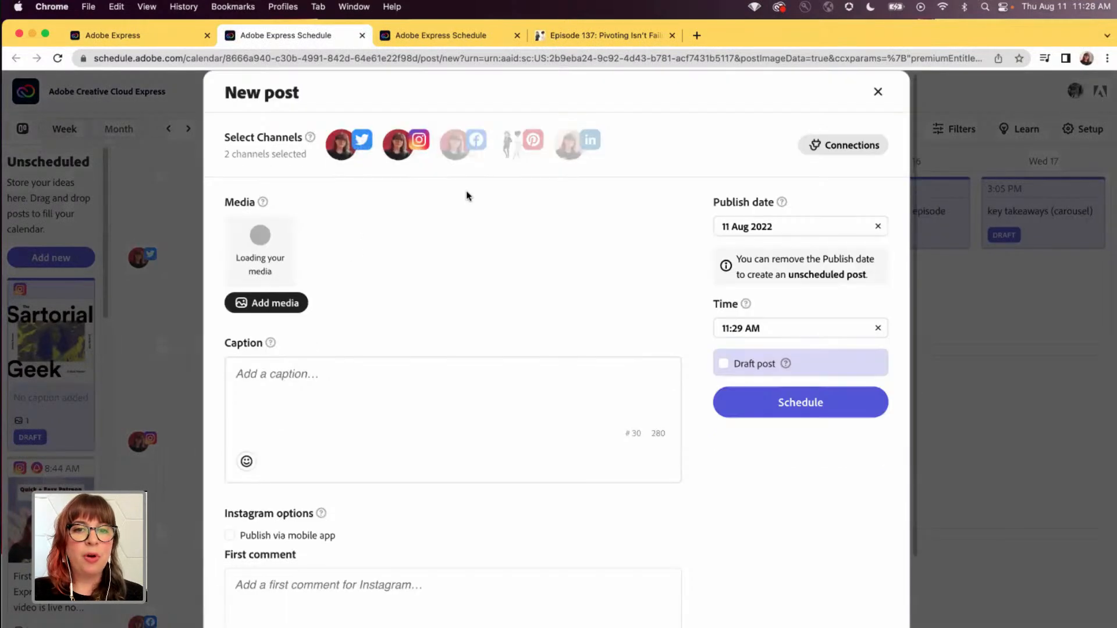
left_click(454, 145)
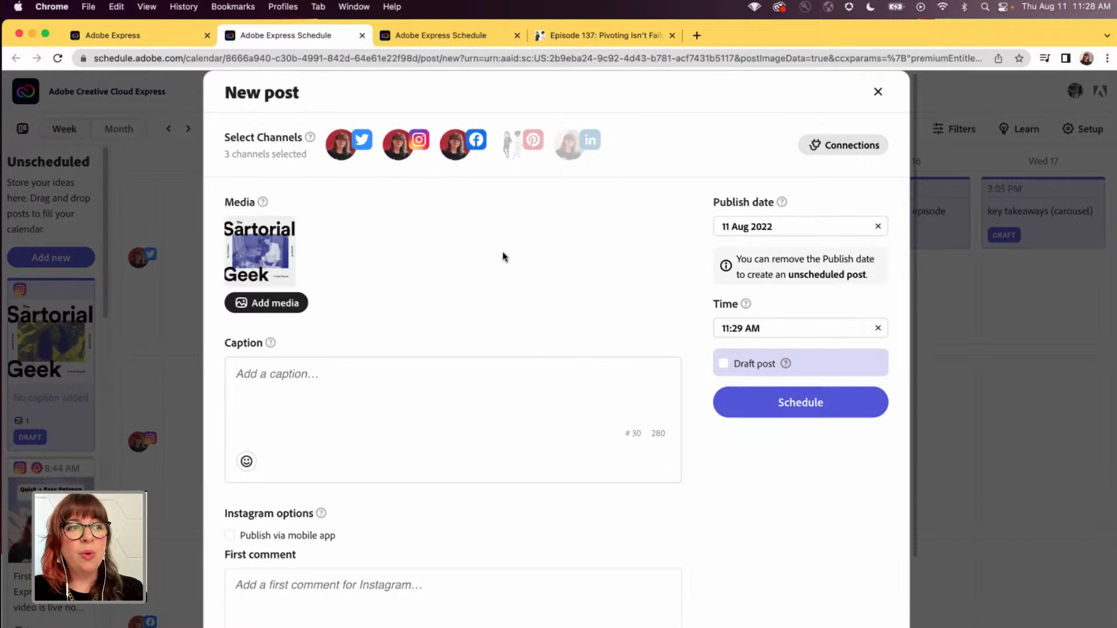
left_click(281, 386)
type("hey di")
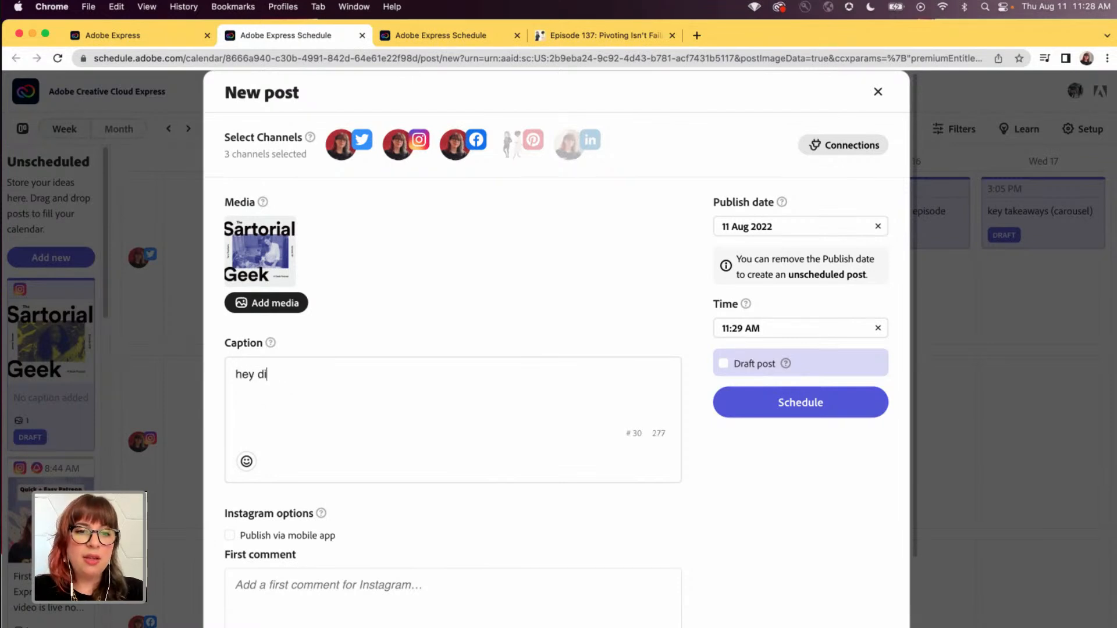
type("d you check out our ")
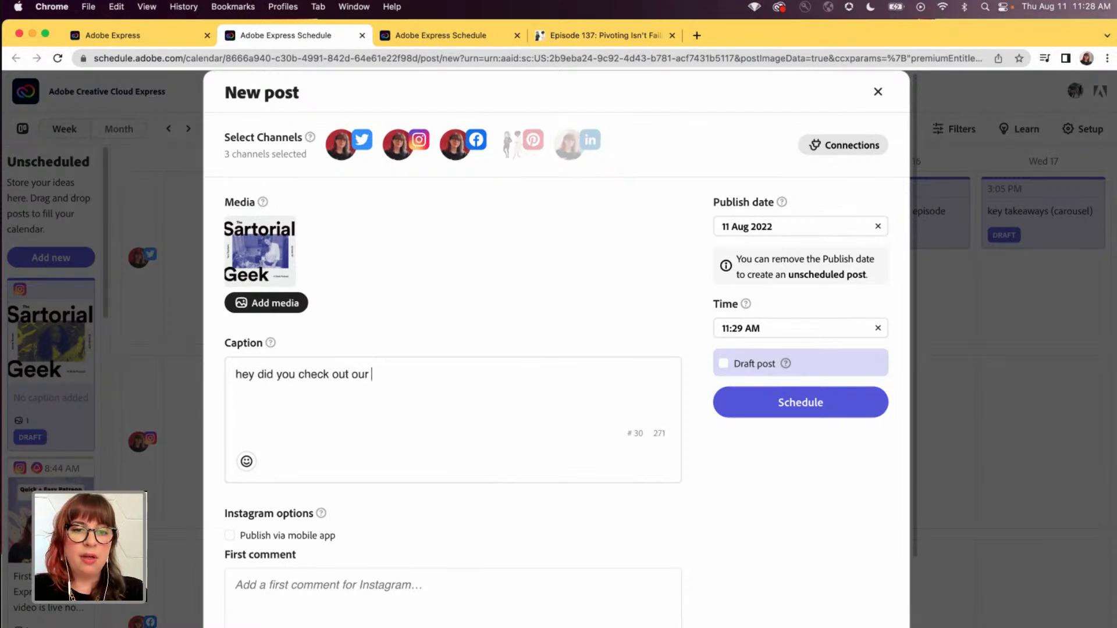
type("latest espi")
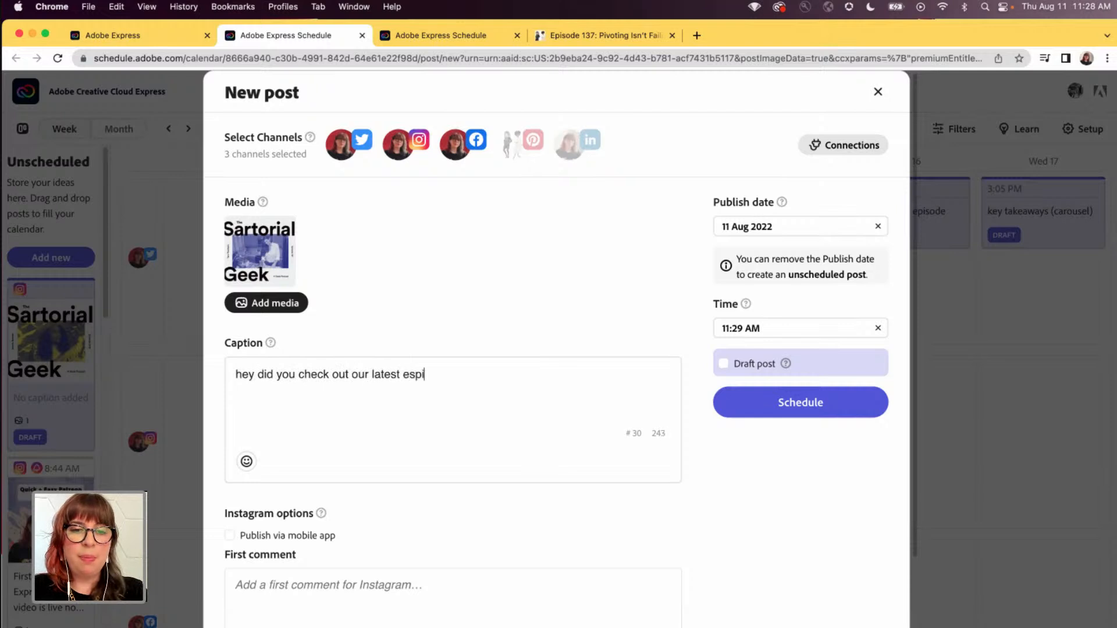
key("BackSpace")
key("BackSpace")
key("BackSpace")
type("pisode")
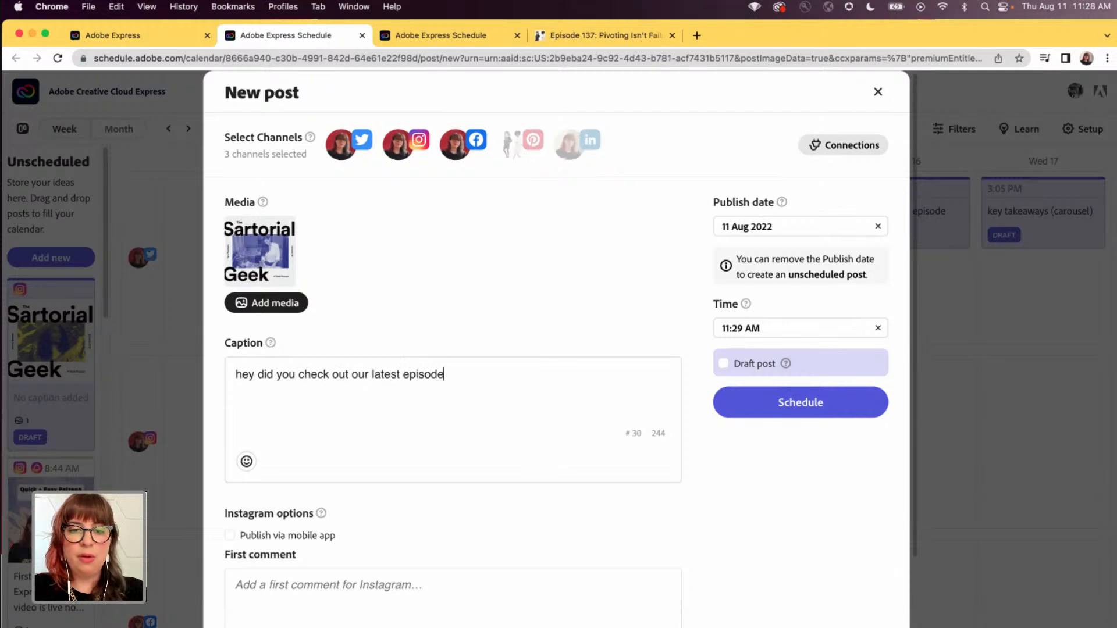
type(" with @geekyh")
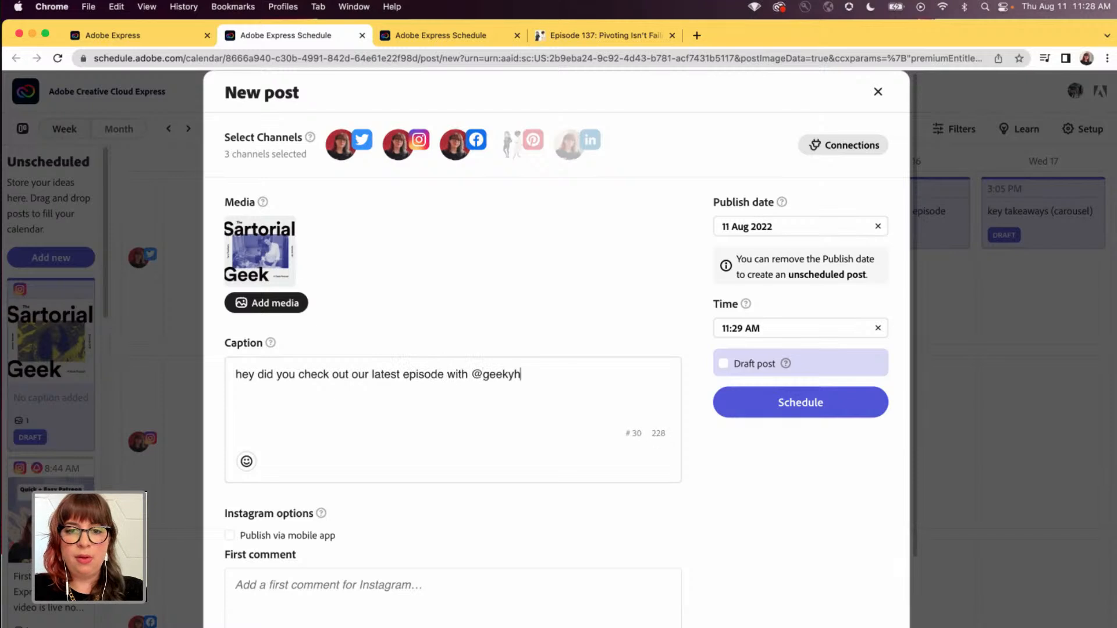
type("ostess? we chat about ")
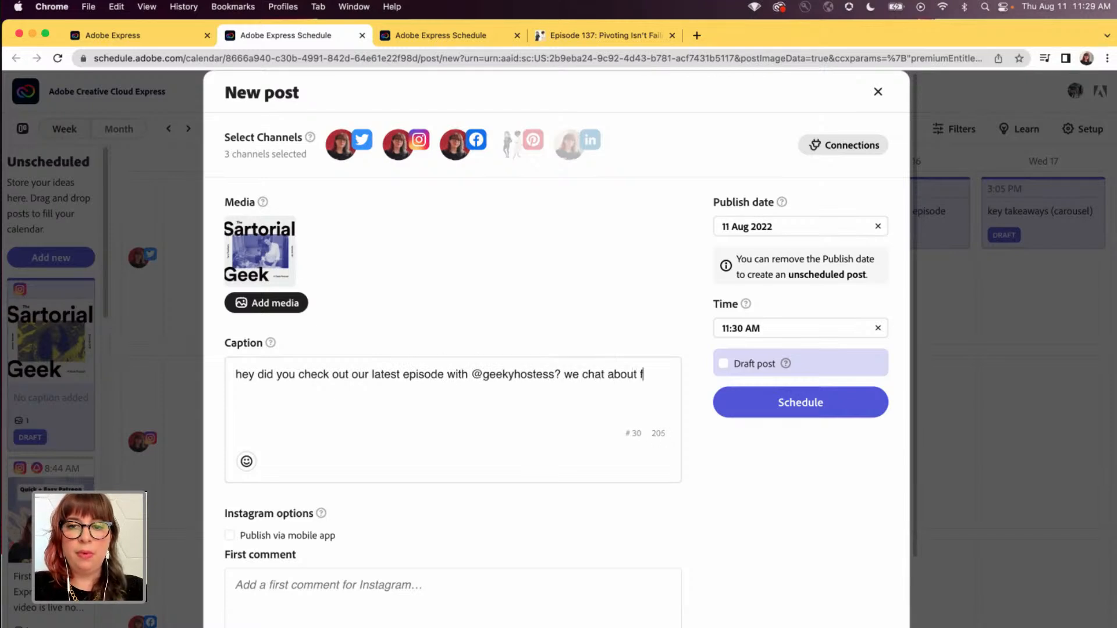
type("pivoting and fai")
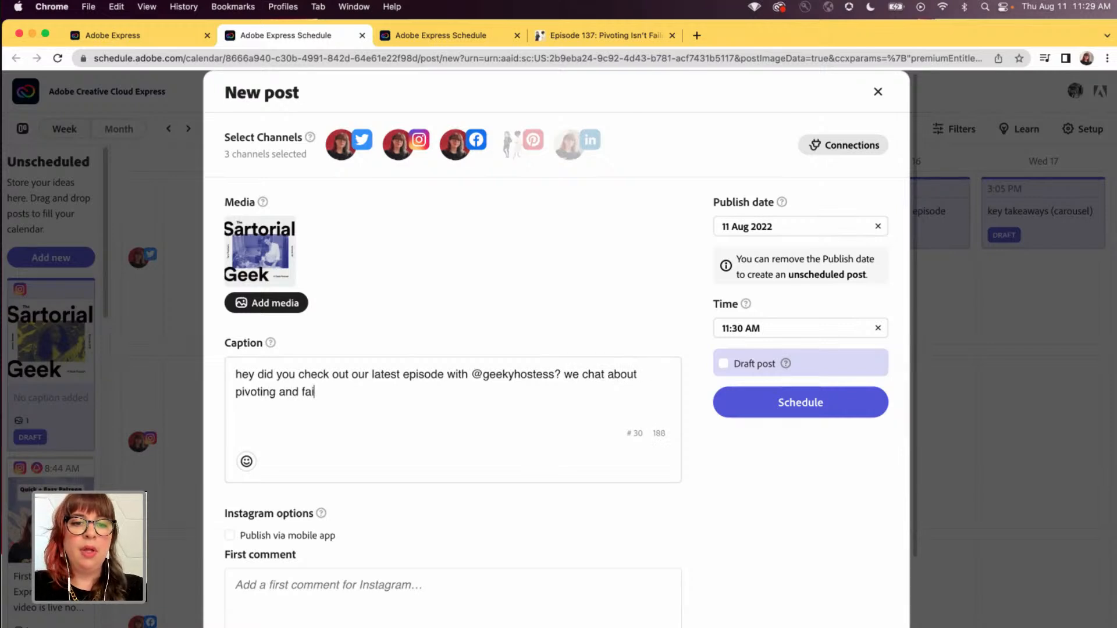
type("lu")
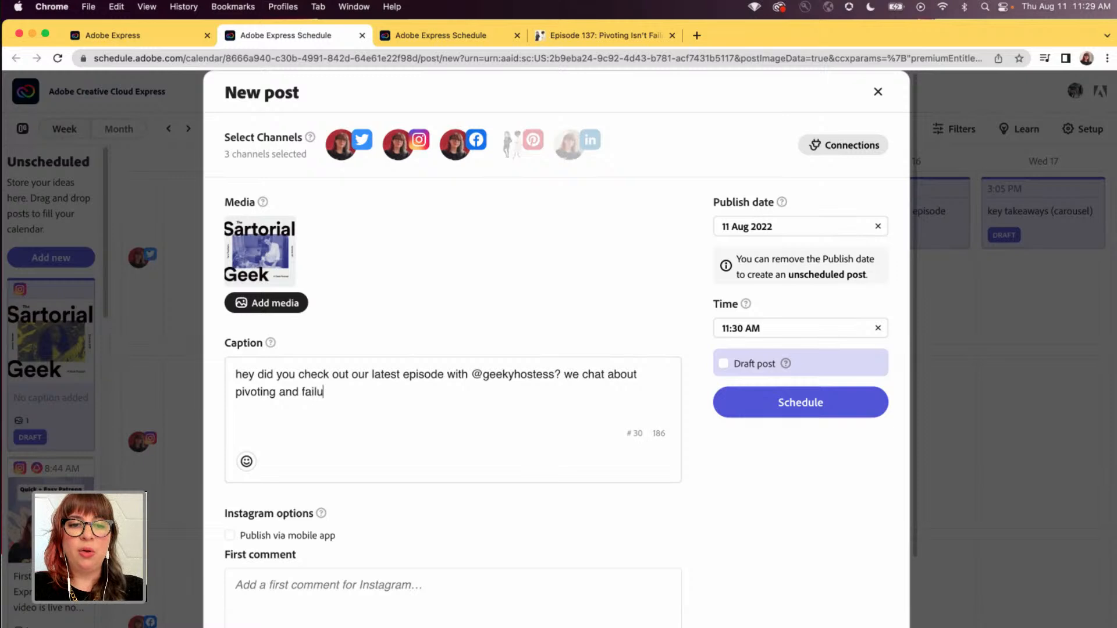
type("trre")
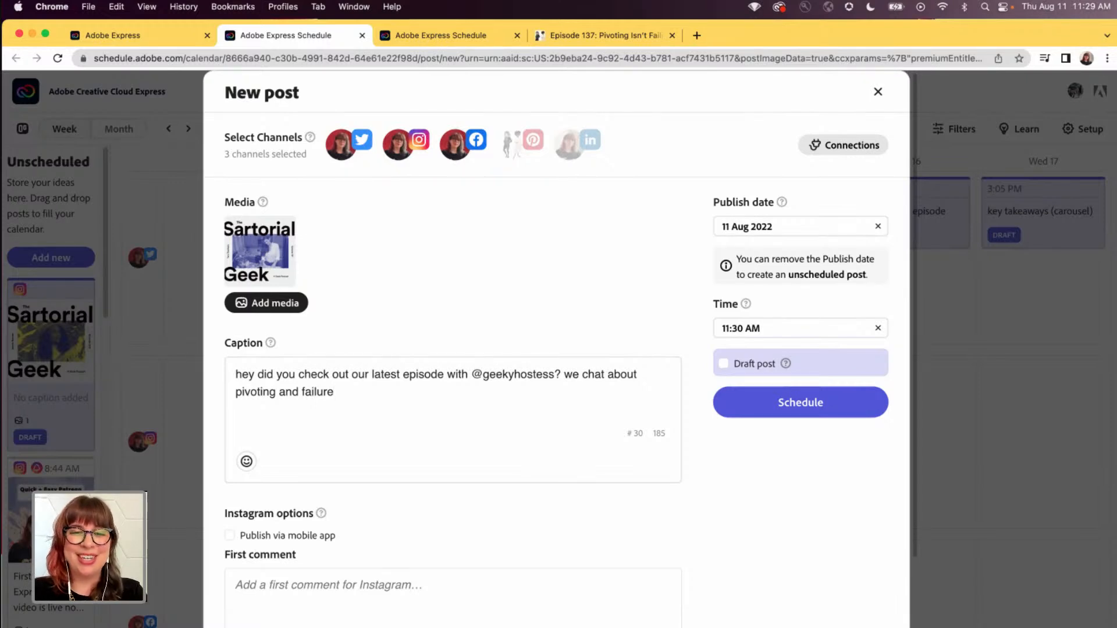
type("and how to ma")
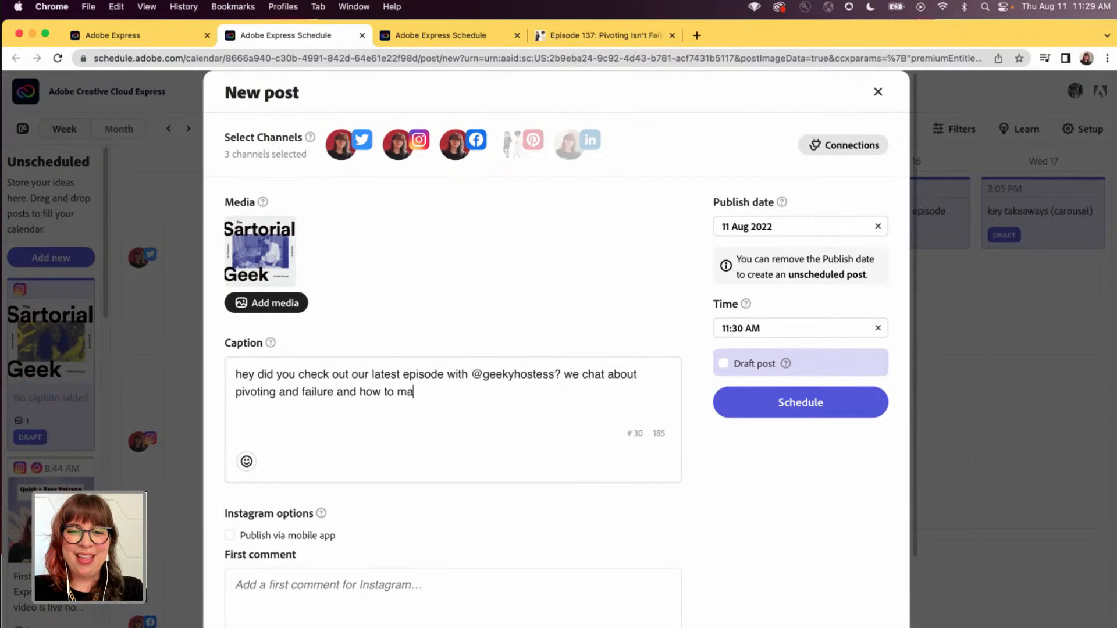
type("nage all of that.")
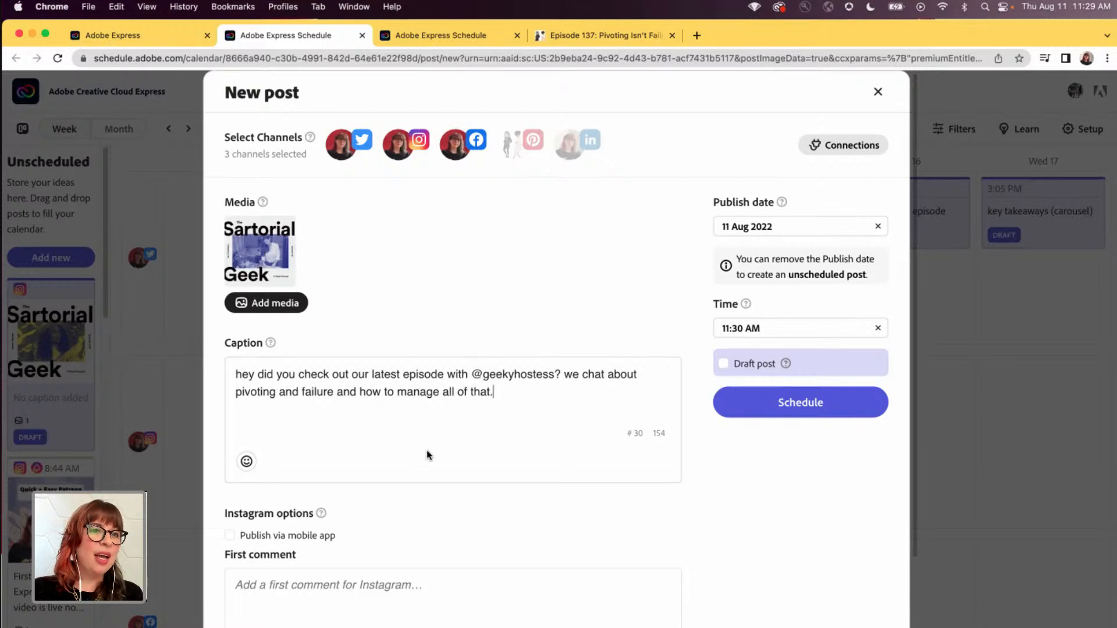
- Add the first Instagram comment "#shepodcasts #sartorialgeek" and schedule the post
scroll(427, 454, "down", 3)
scroll(357, 451, "up", 3)
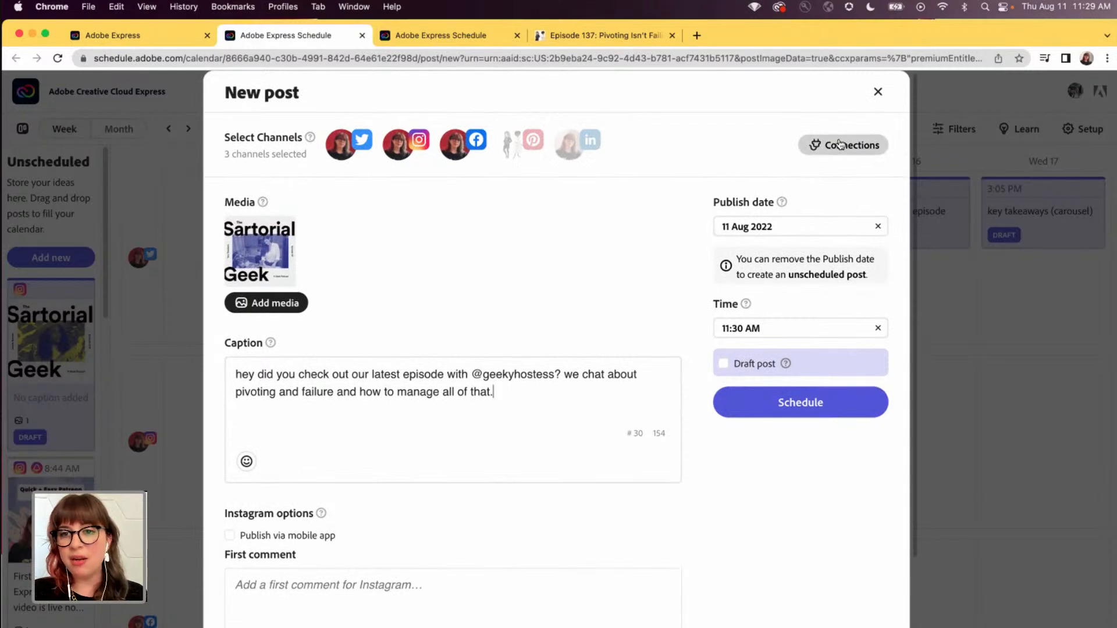
scroll(344, 464, "down", 3)
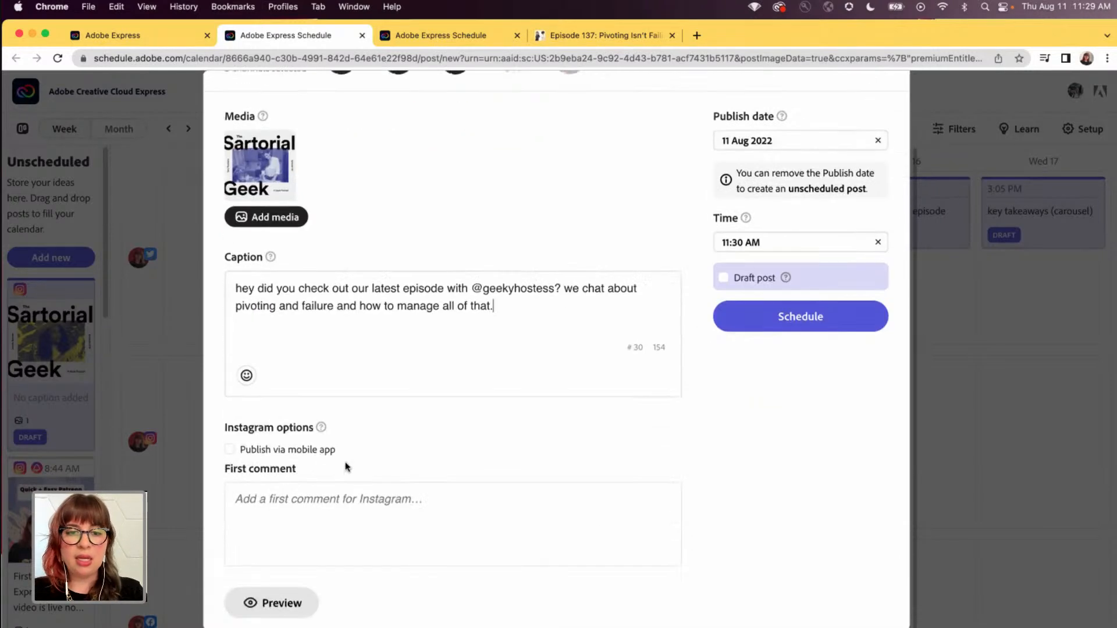
left_click(332, 502)
type("#she")
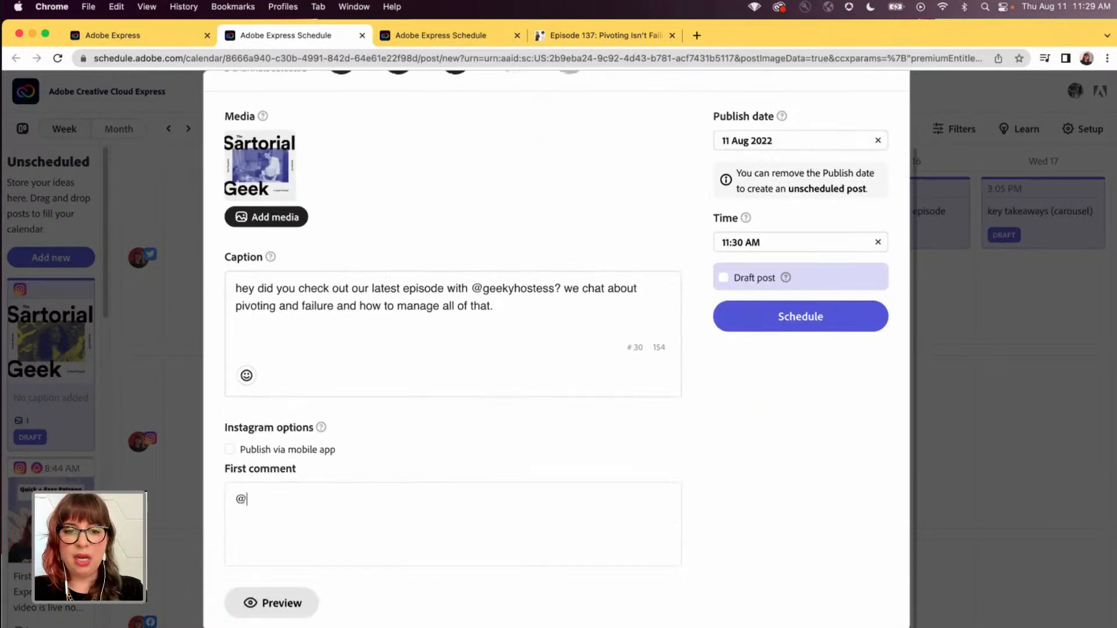
key("BackSpace")
key("BackSpace")
key("BackSpace")
key("BackSpace")
type("#shepodca")
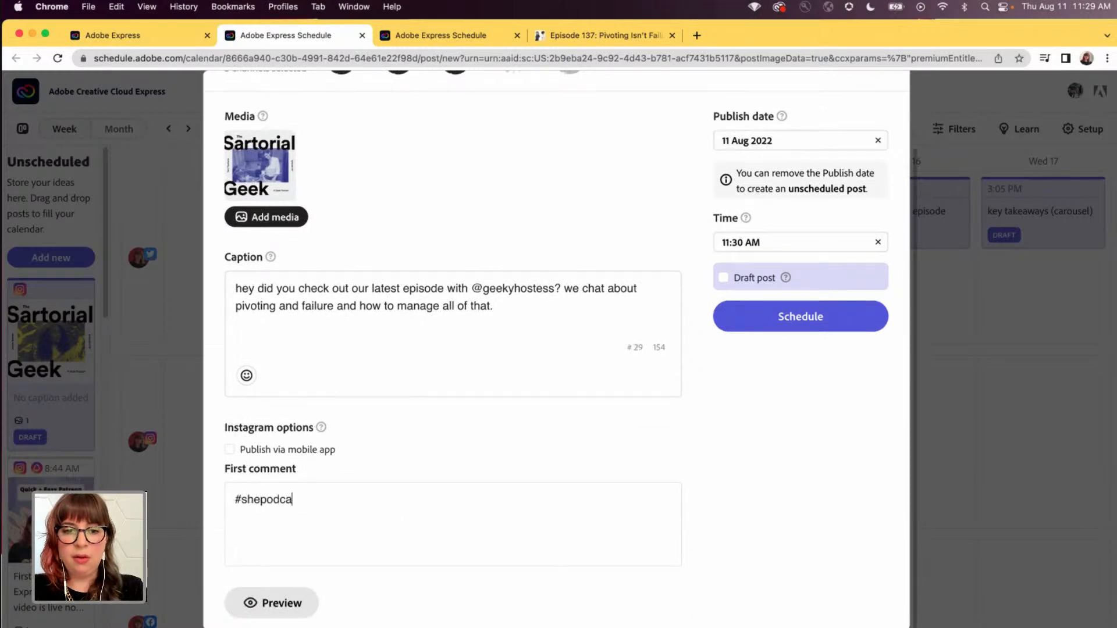
type("sts #sartorialgeek")
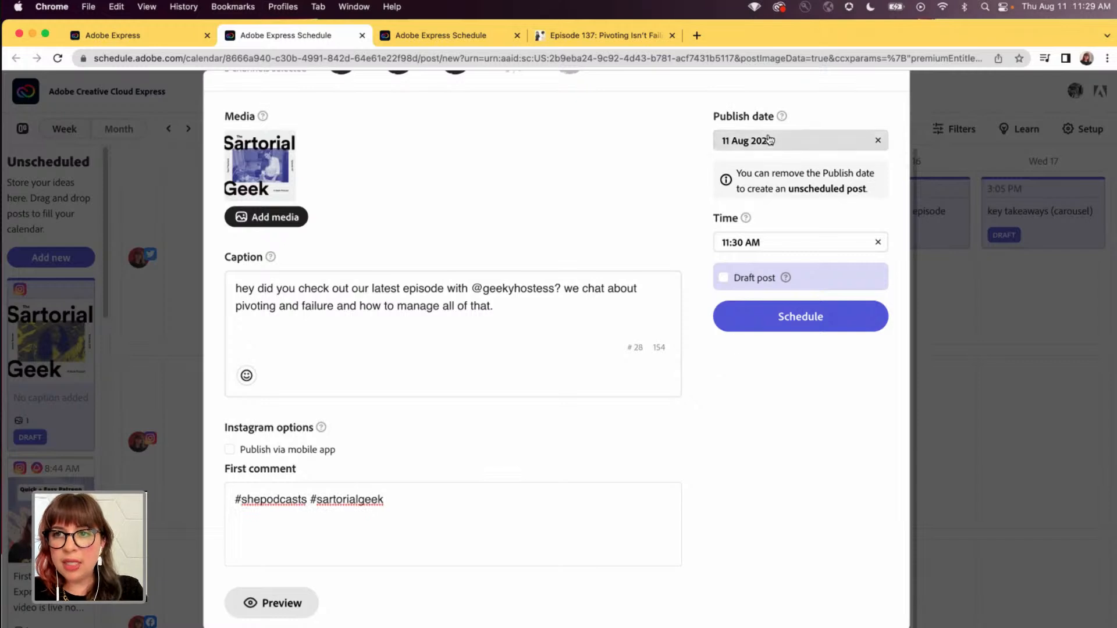
left_click(783, 321)
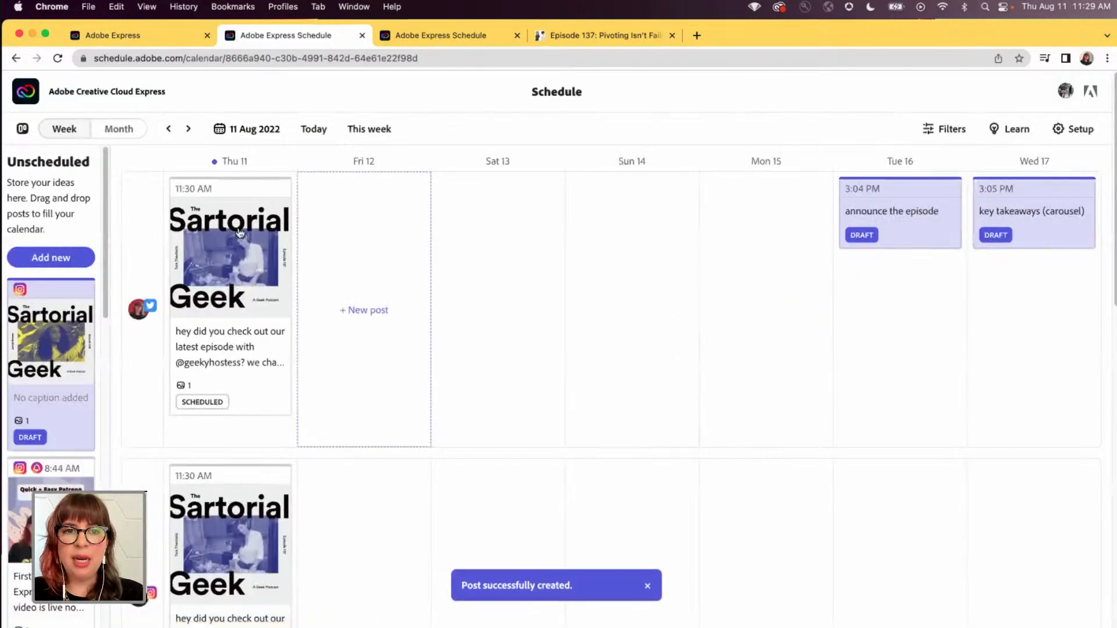
- Move the Twitter, Instagram and Facebook podcast posts from Thu 11 to Tue 16 in the weekly calendar
left_click_drag(233, 262, 855, 312)
scroll(729, 317, "down", 3)
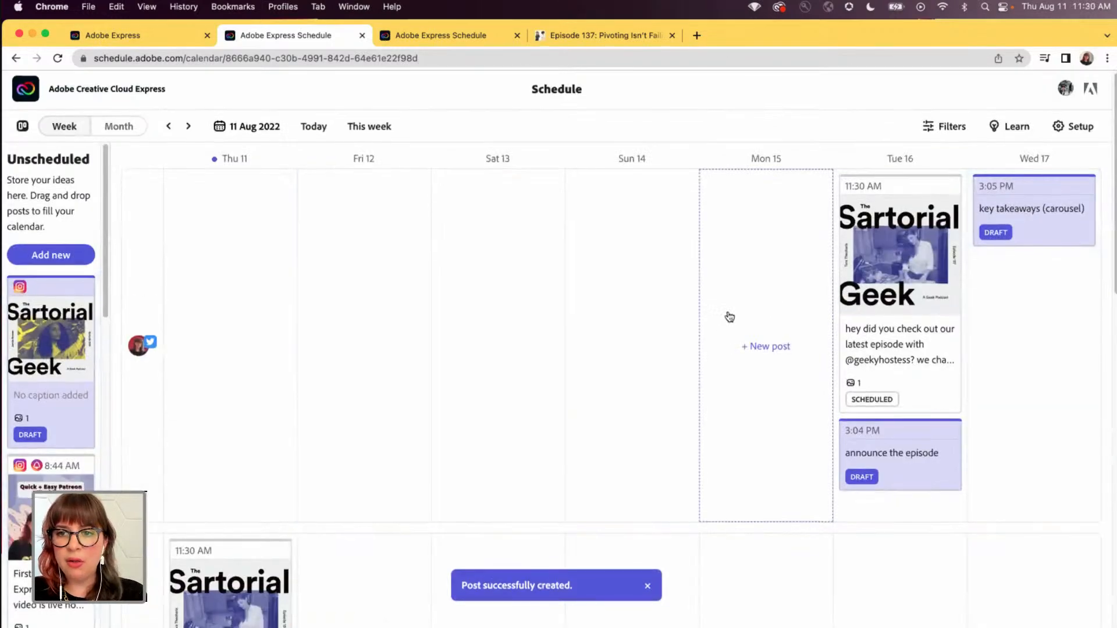
left_click_drag(274, 437, 909, 429)
scroll(832, 407, "down", 7)
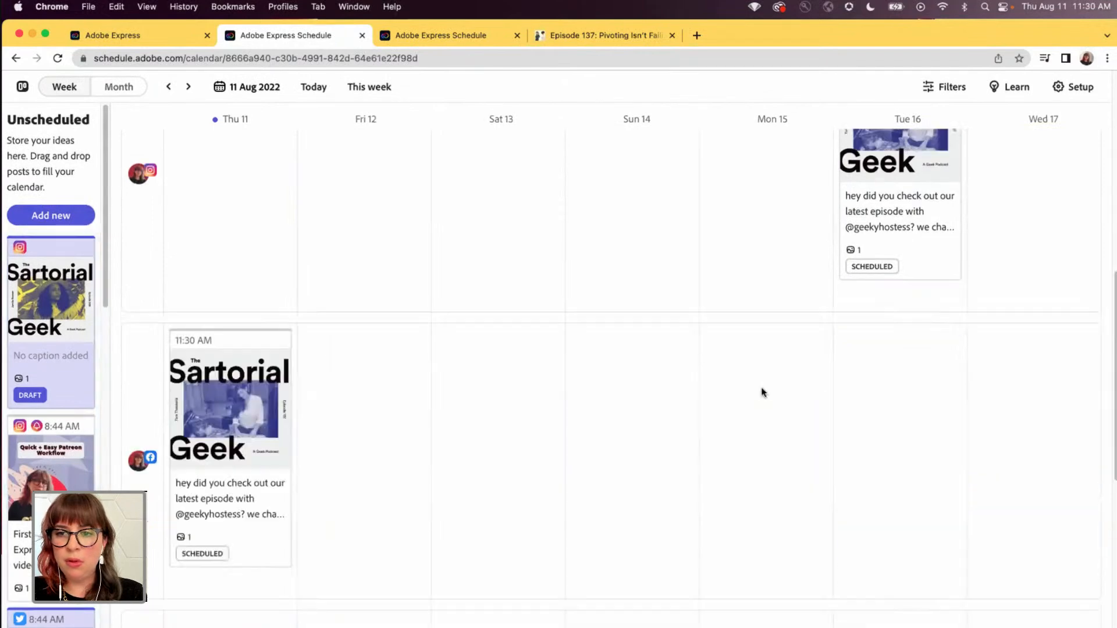
left_click_drag(256, 297, 916, 334)
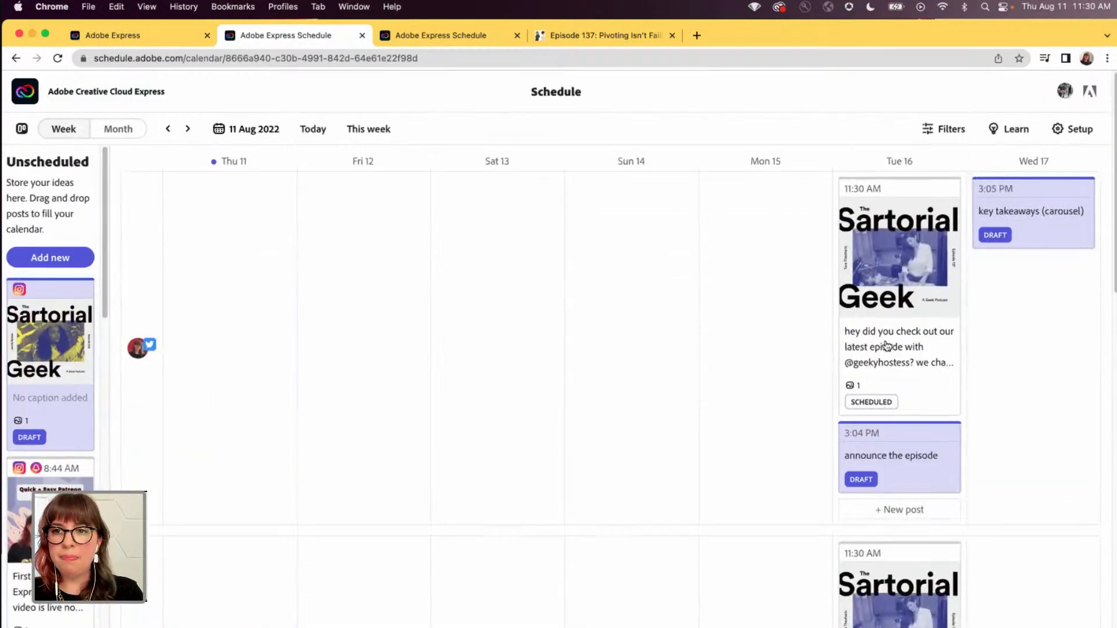
- Show the current week in the schedule and return to the Adobe Express home page
left_click(369, 128)
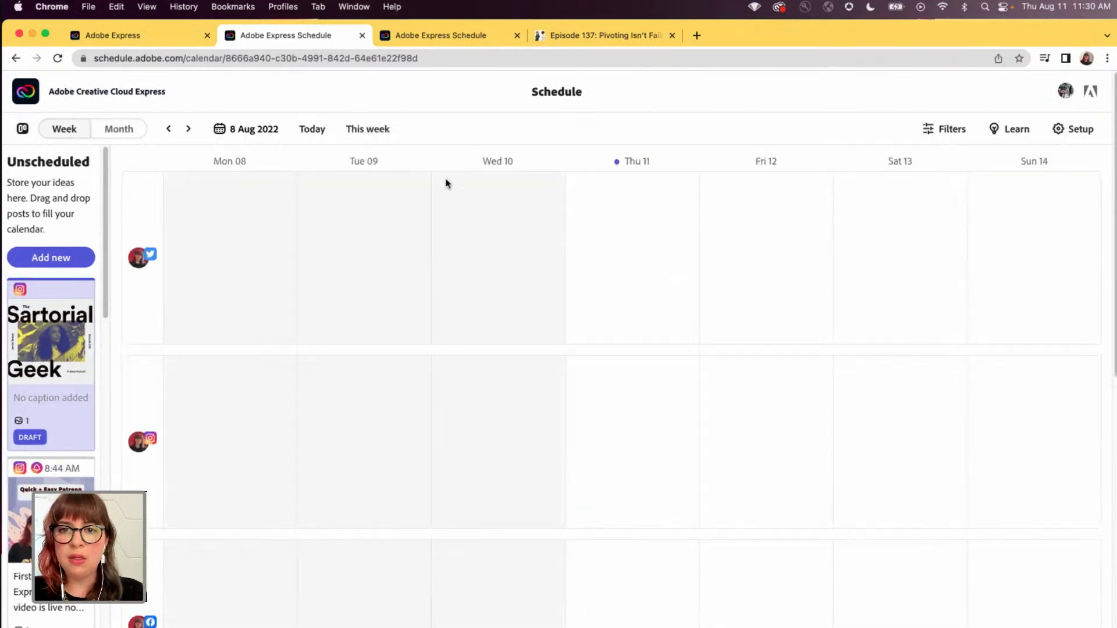
mouse_move(780, 244)
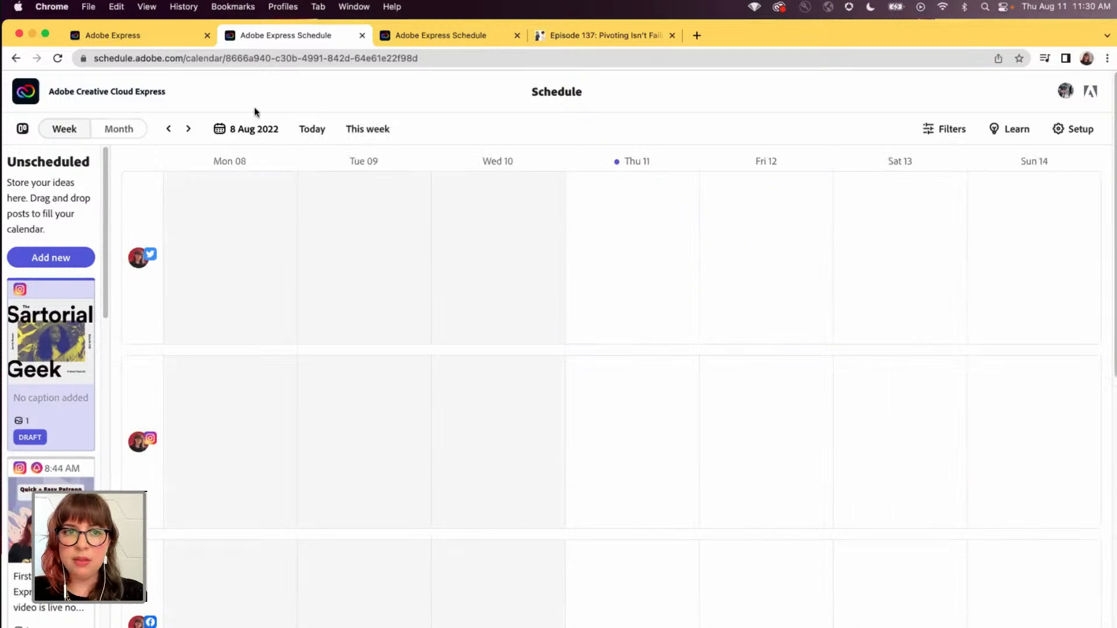
left_click(167, 36)
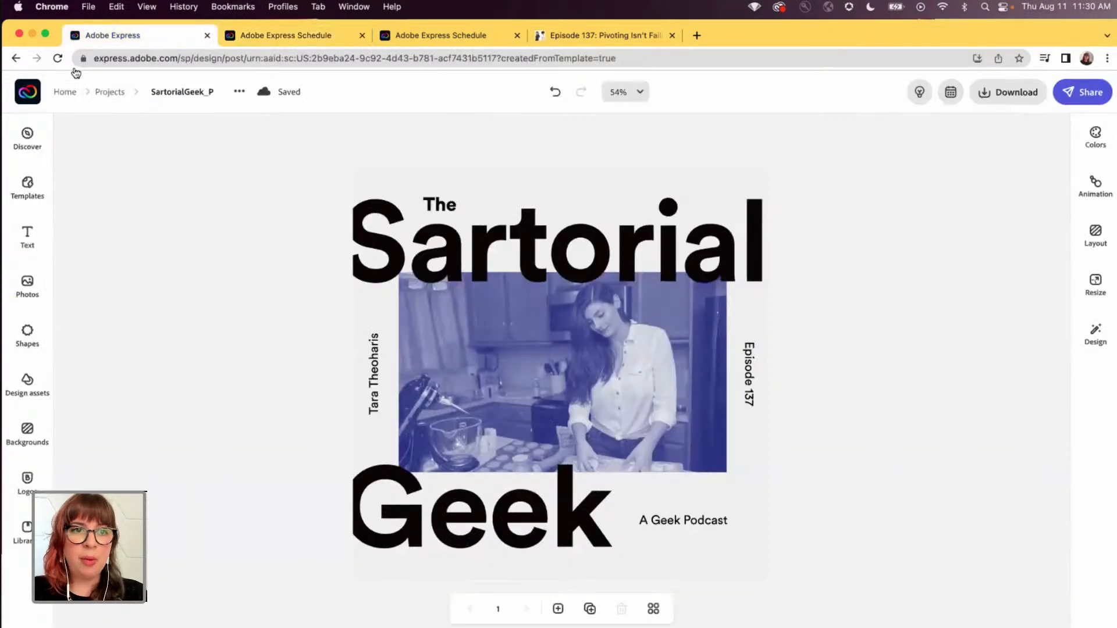
left_click(64, 92)
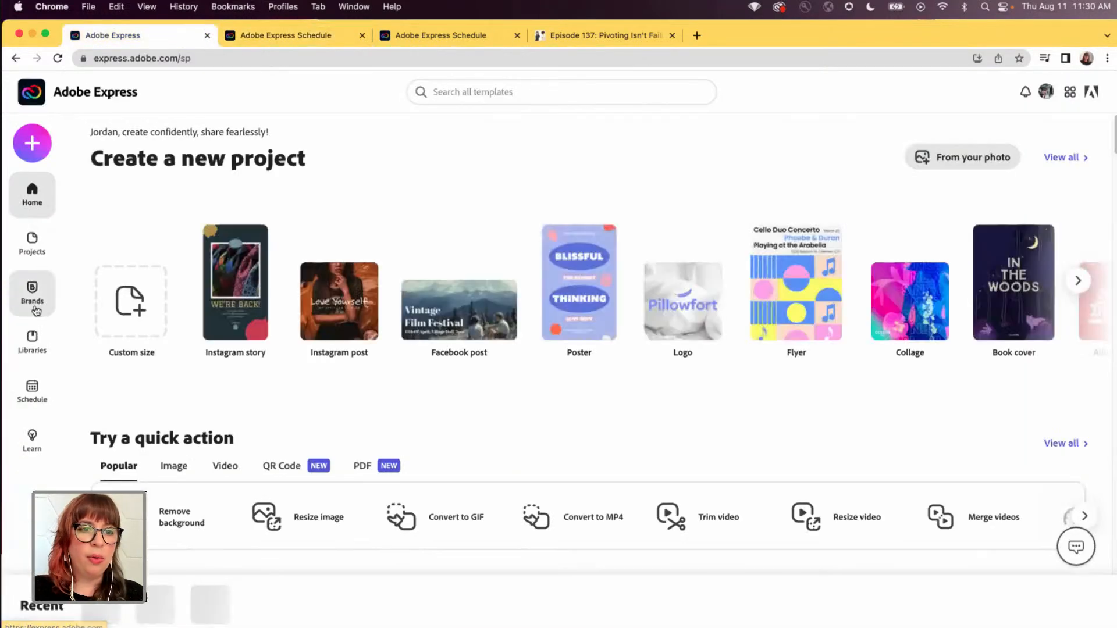
- Create a new project from the Podcast Quote Carousel template in the SartorialGeek library
left_click(48, 362)
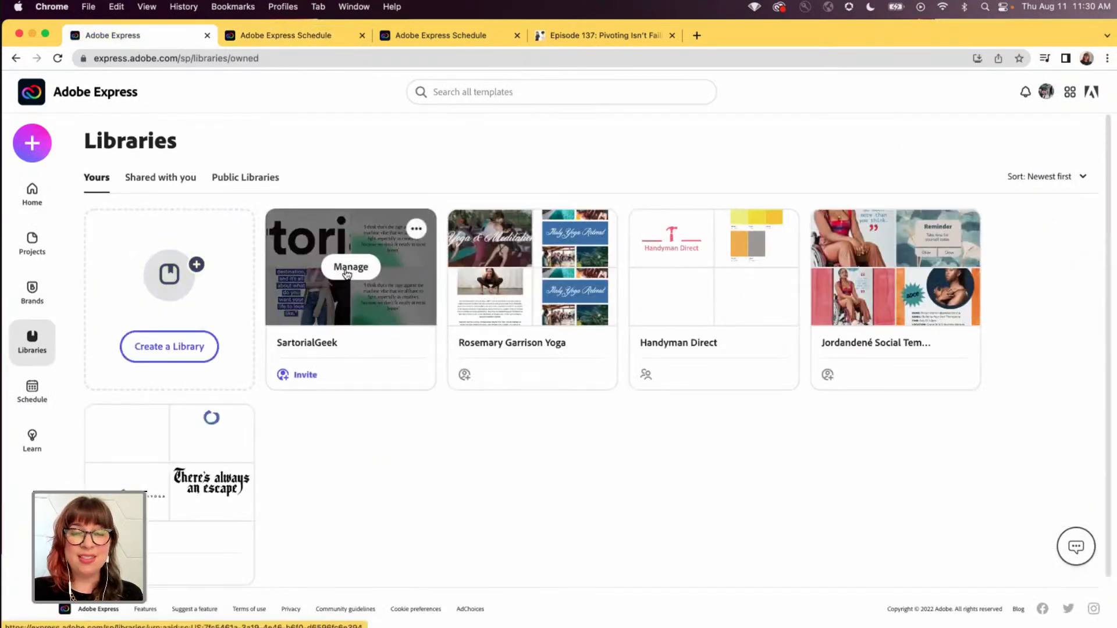
left_click(348, 273)
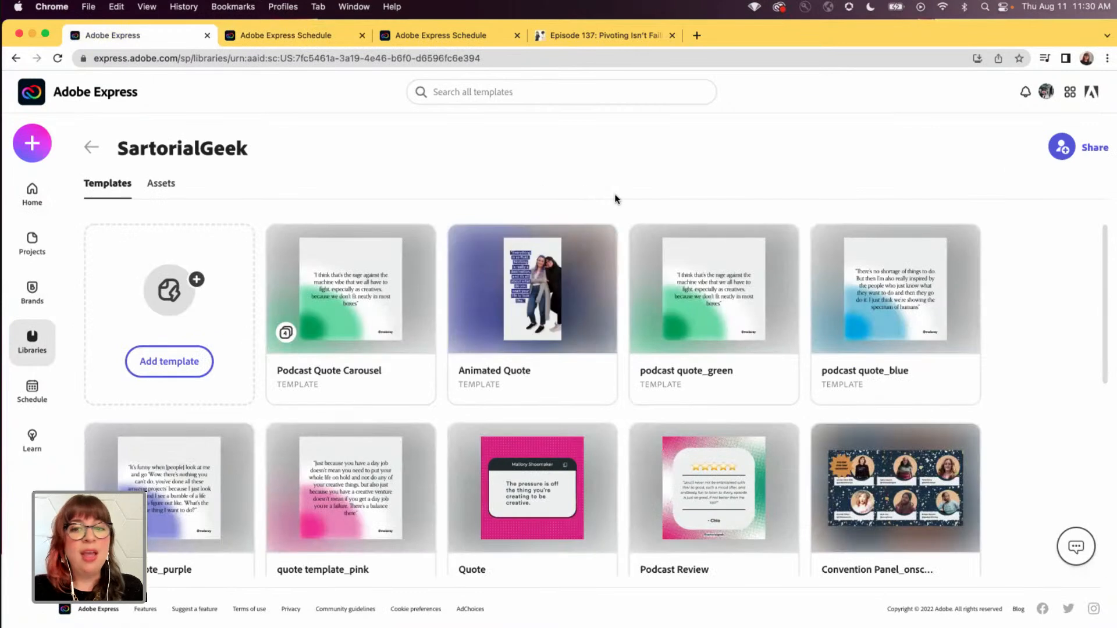
mouse_move(609, 272)
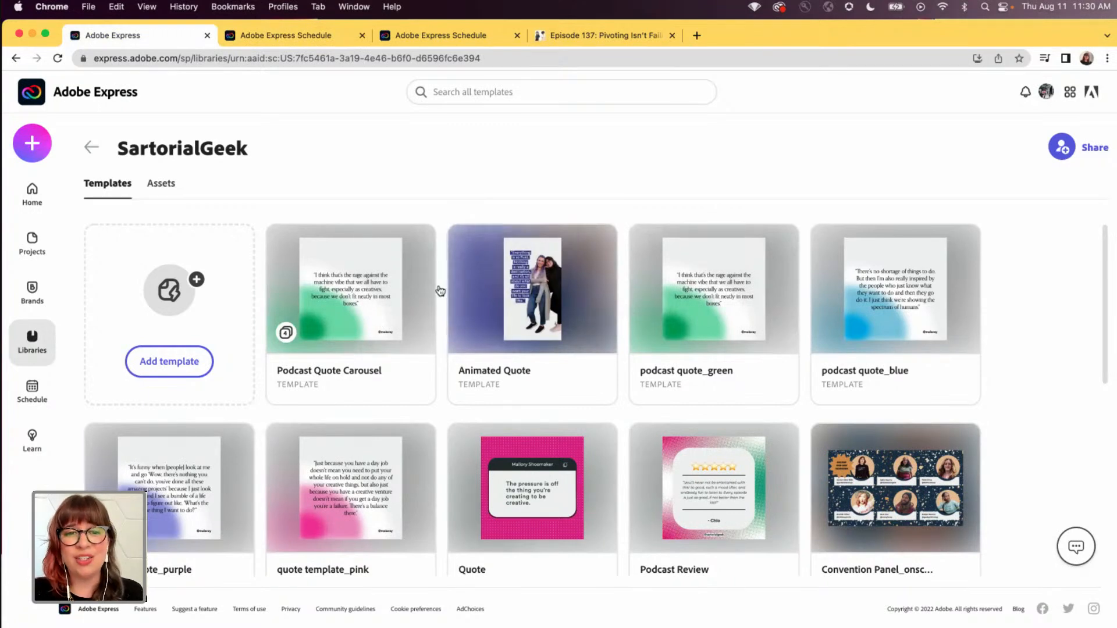
mouse_move(356, 297)
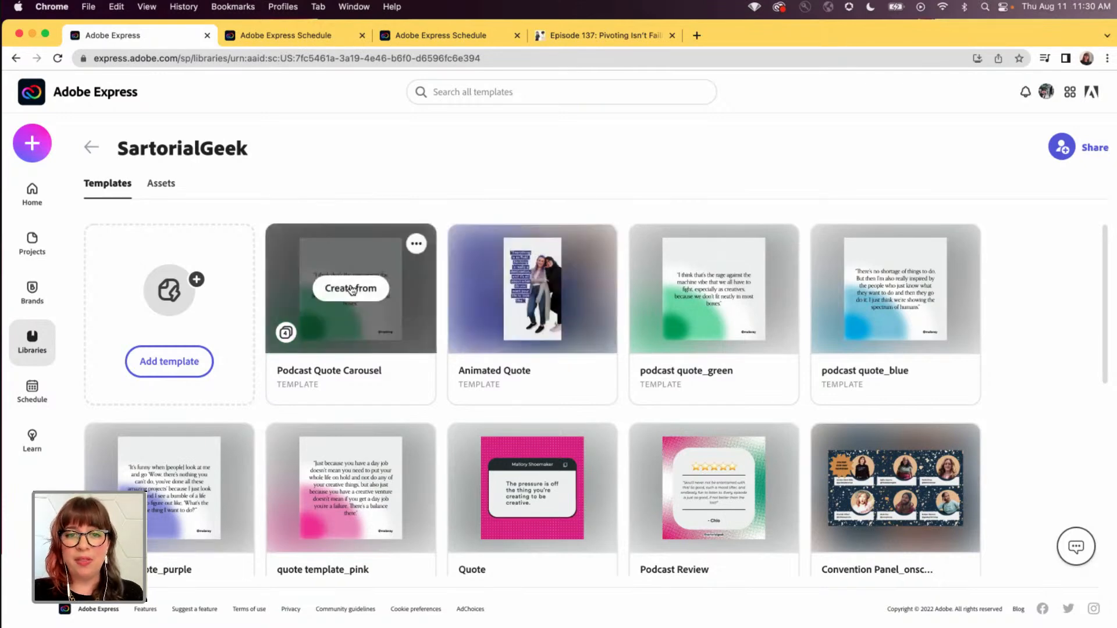
left_click(351, 287)
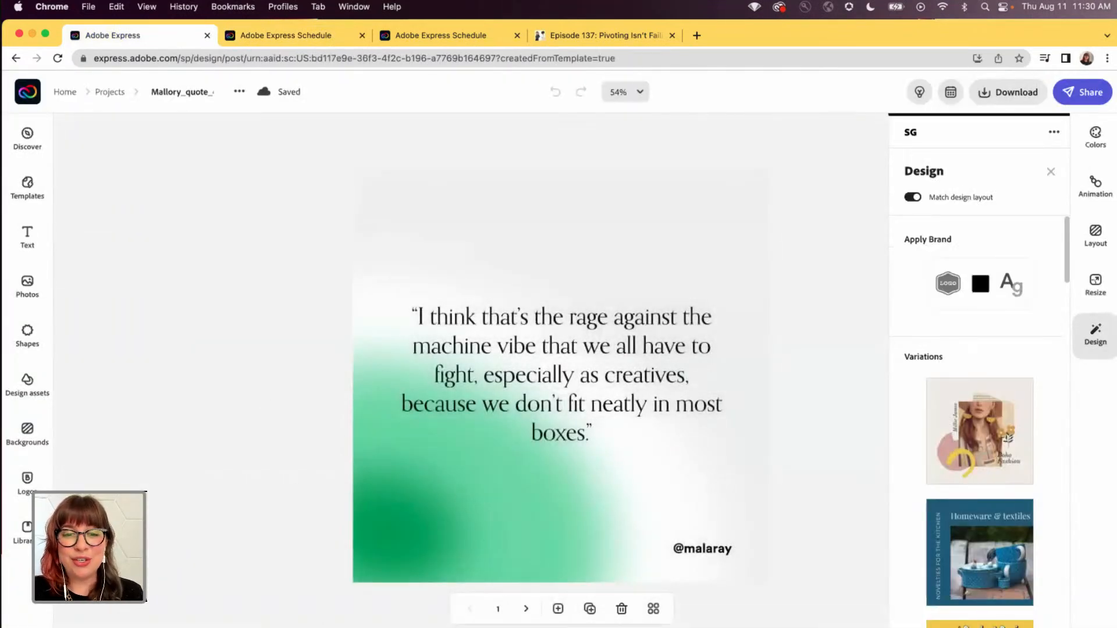
- Look through the second guest's quotes in the Podcast Quotes note in Notes, moving the note window higher, and return to the carousel design
key("super+Tab")
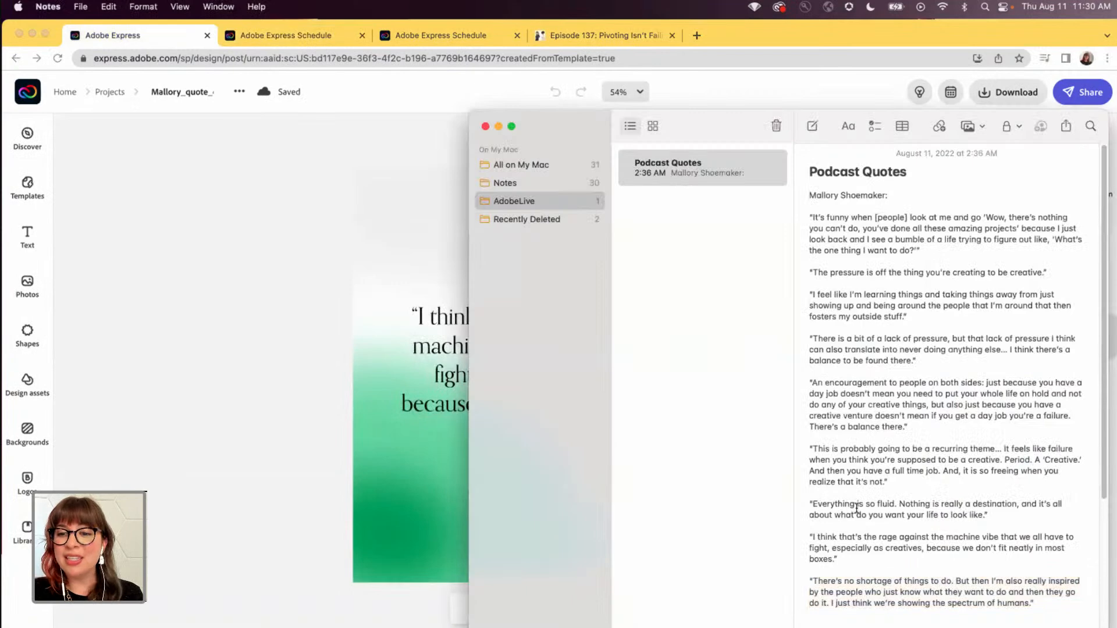
scroll(860, 508, "down", 5)
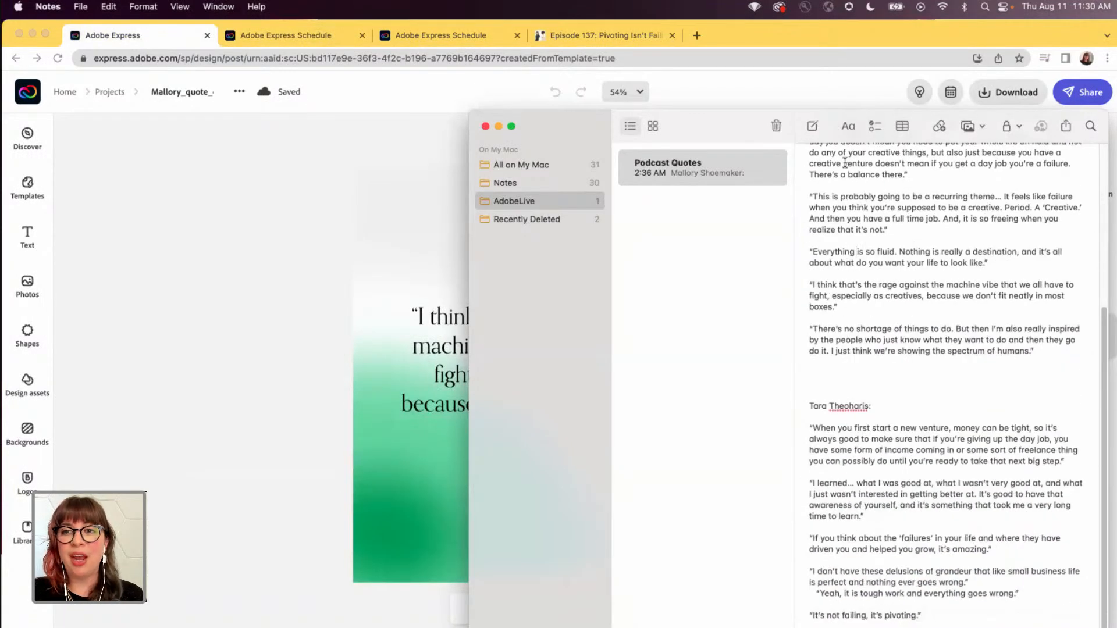
left_click_drag(832, 124, 836, 49)
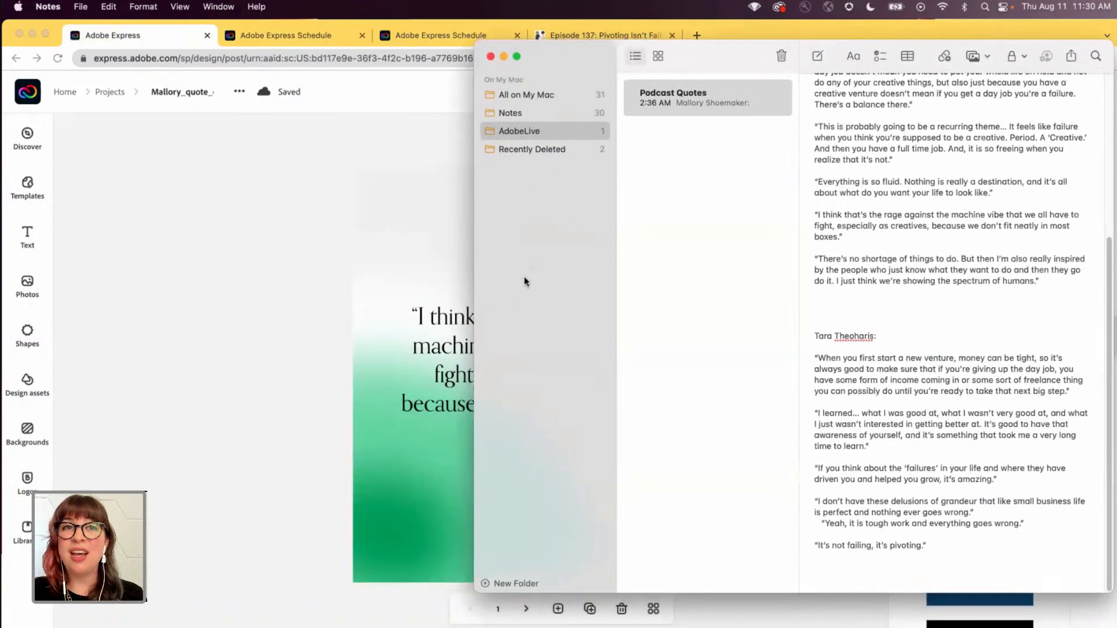
left_click(283, 448)
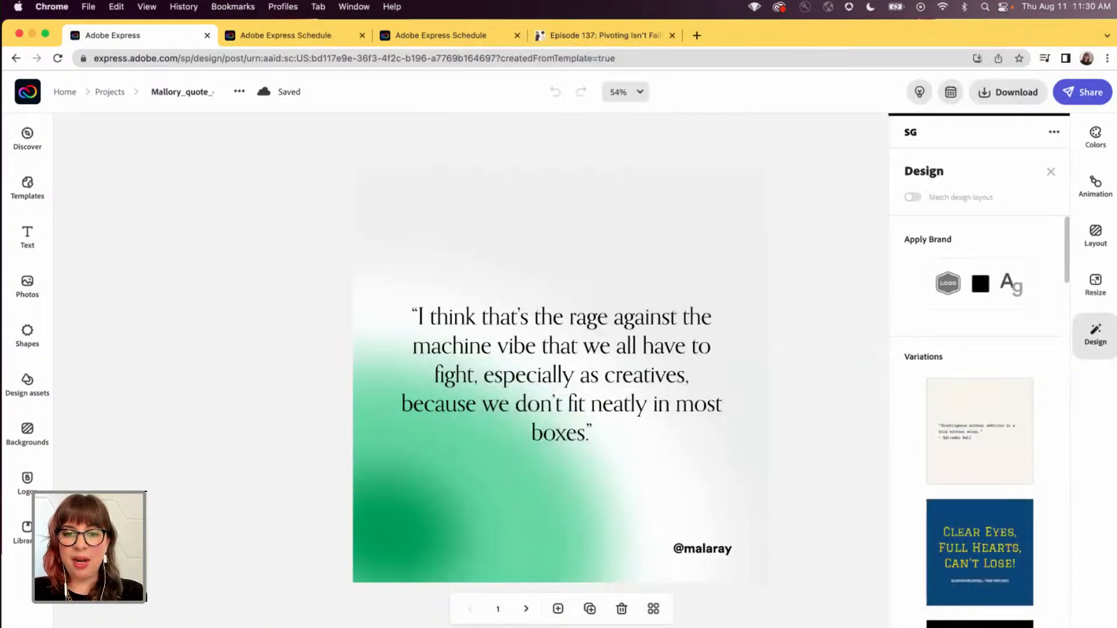
left_click(444, 493)
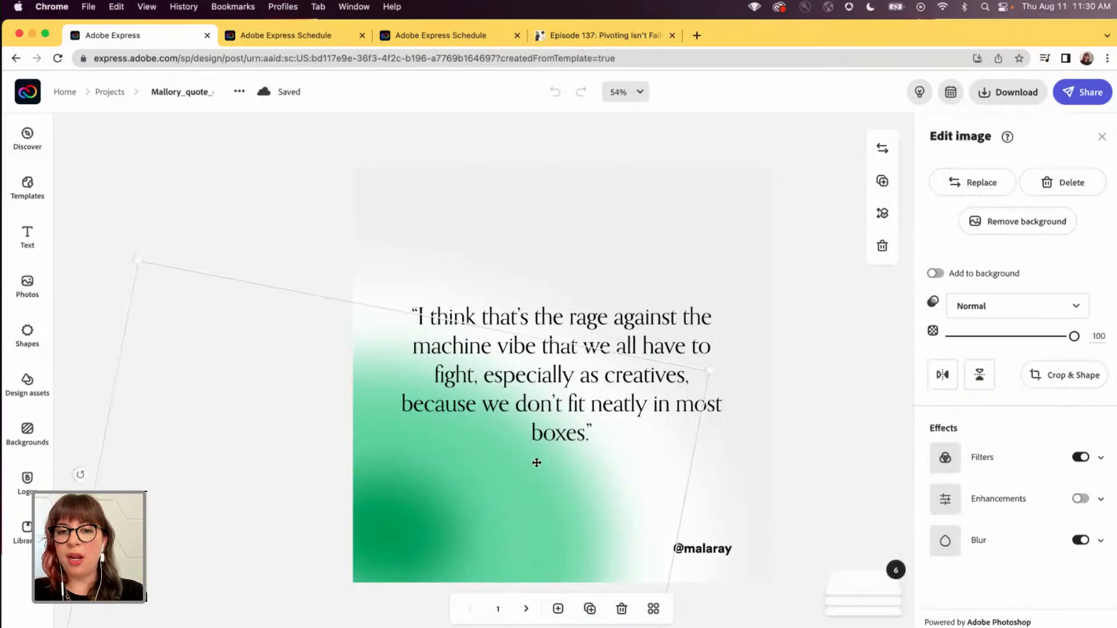
left_click(324, 270)
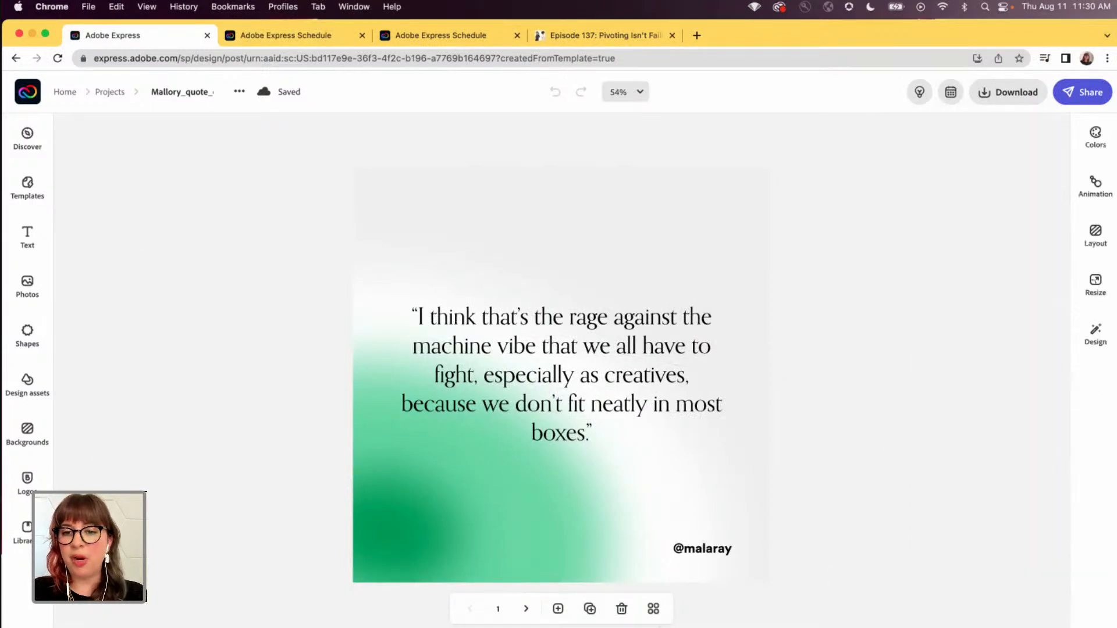
left_click(711, 554)
left_click(985, 177)
left_click_drag(979, 174, 948, 178)
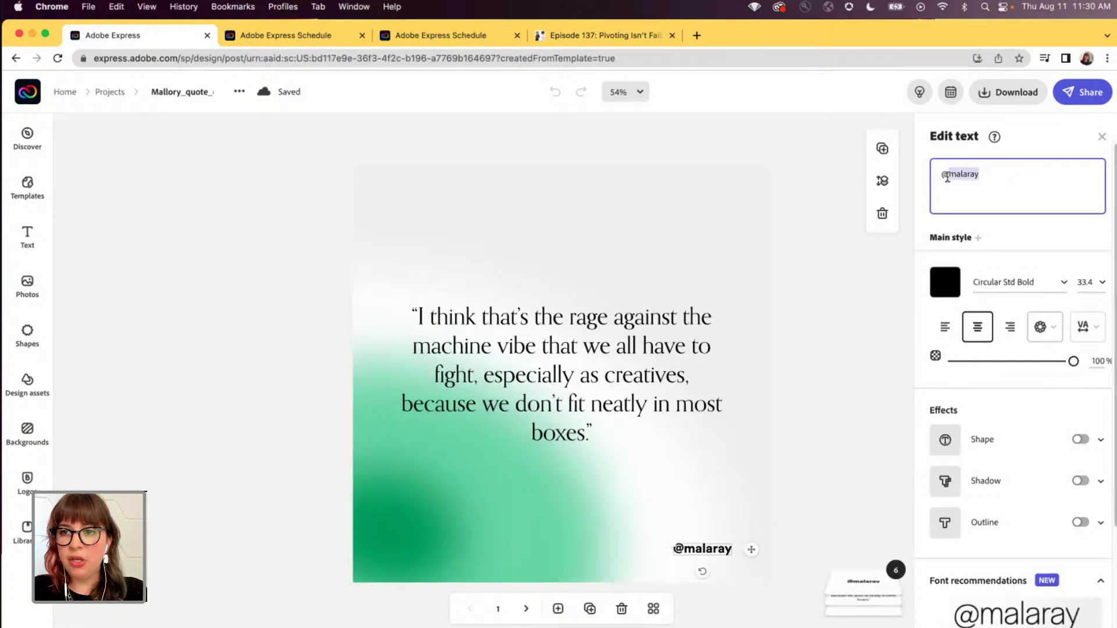
type("geeky")
type("hostess")
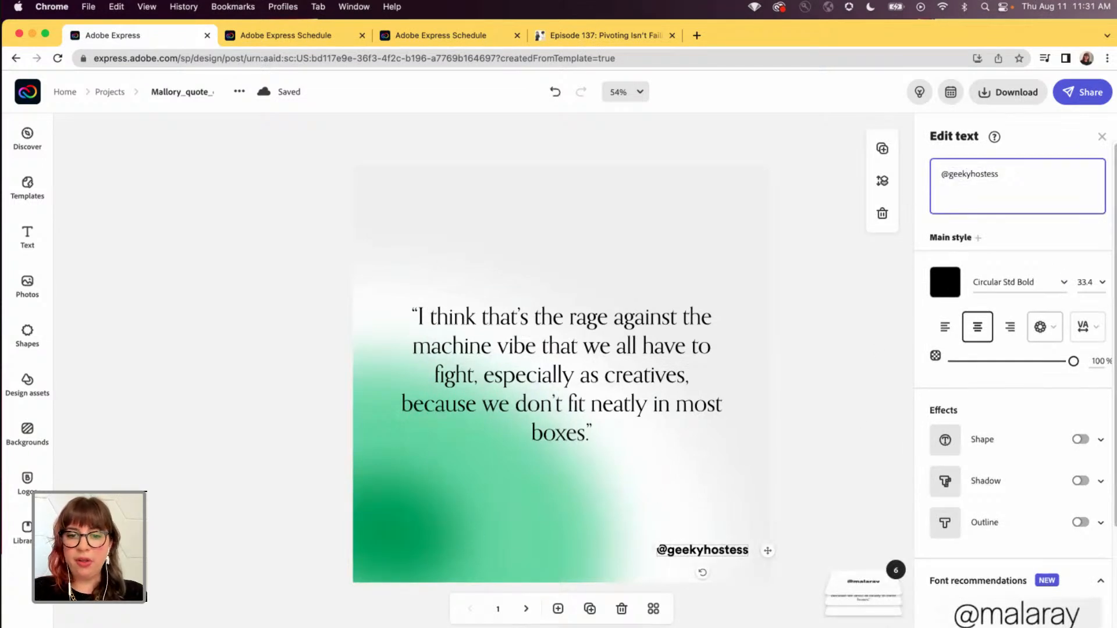
- Replace the first page's quote with the one beginning "When you first start a new venture", copied from the Podcast Quotes note
key("super+Tab")
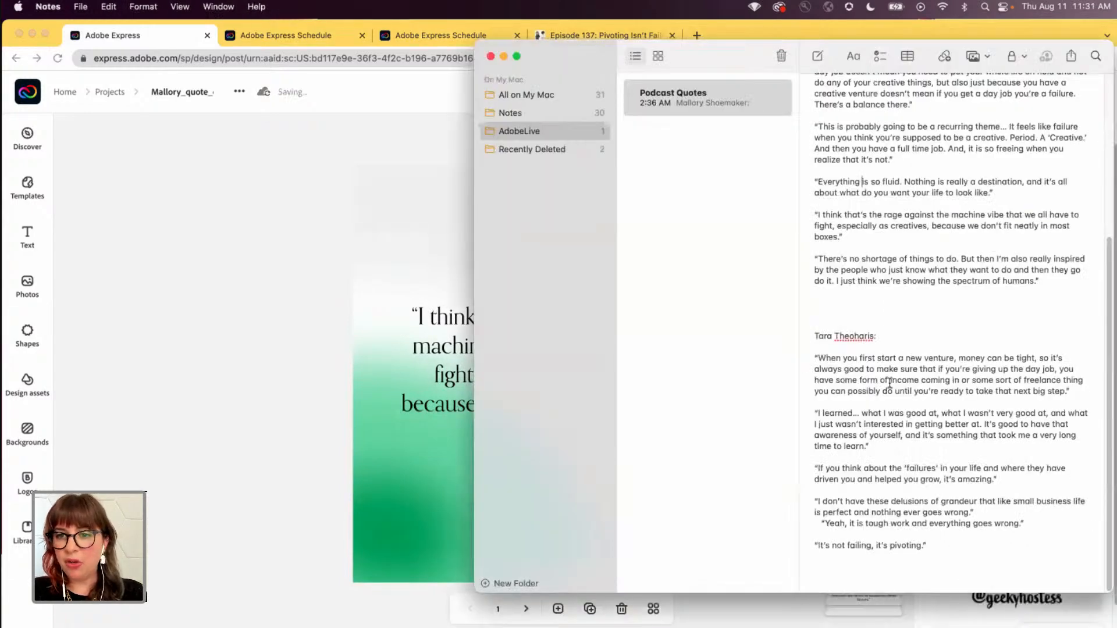
left_click_drag(1074, 390, 805, 358)
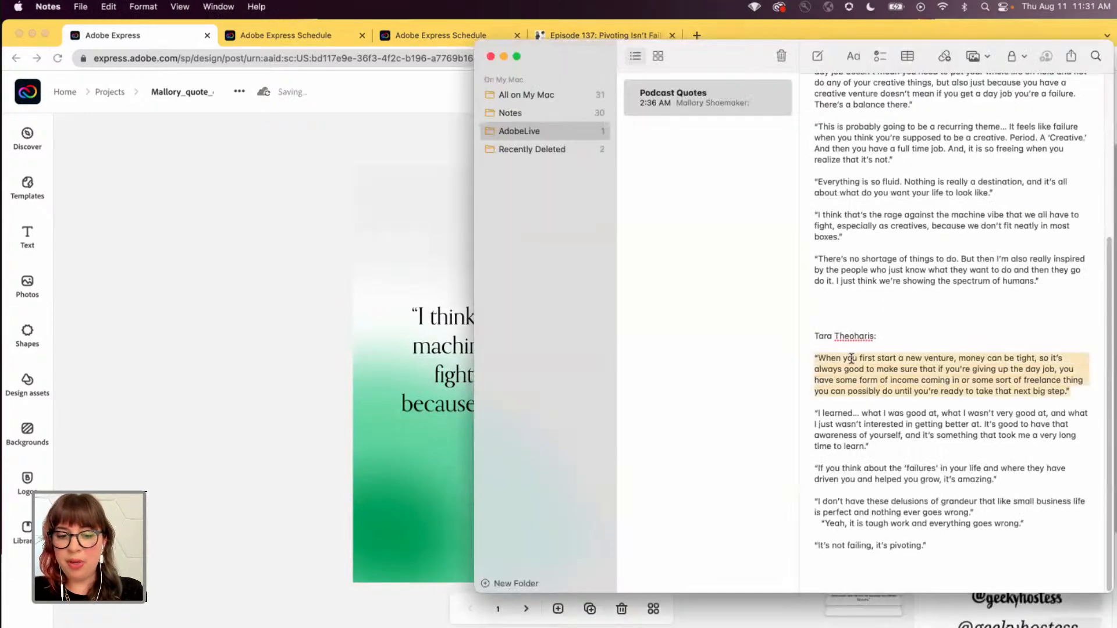
key("super+c")
key("super+Tab")
left_click(558, 345)
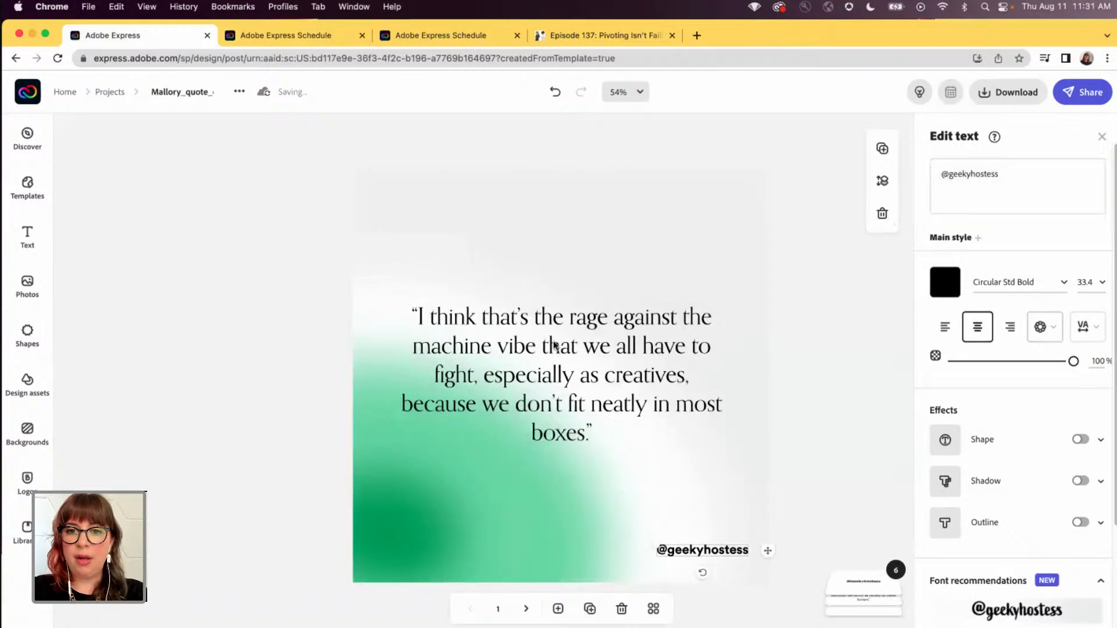
left_click(980, 194)
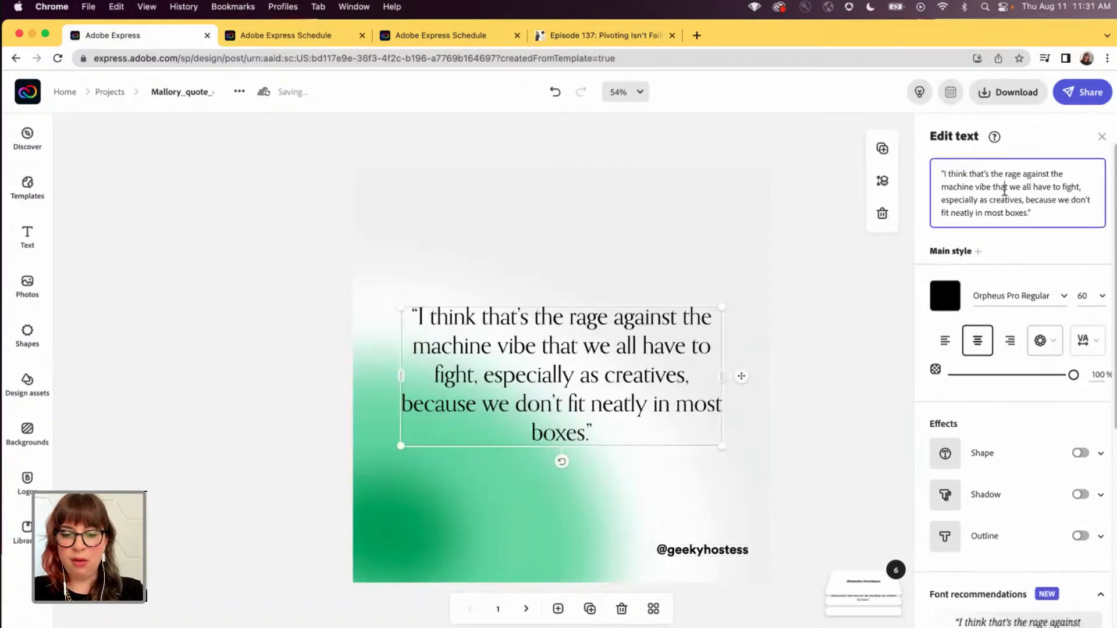
key("super+a")
key("super+v")
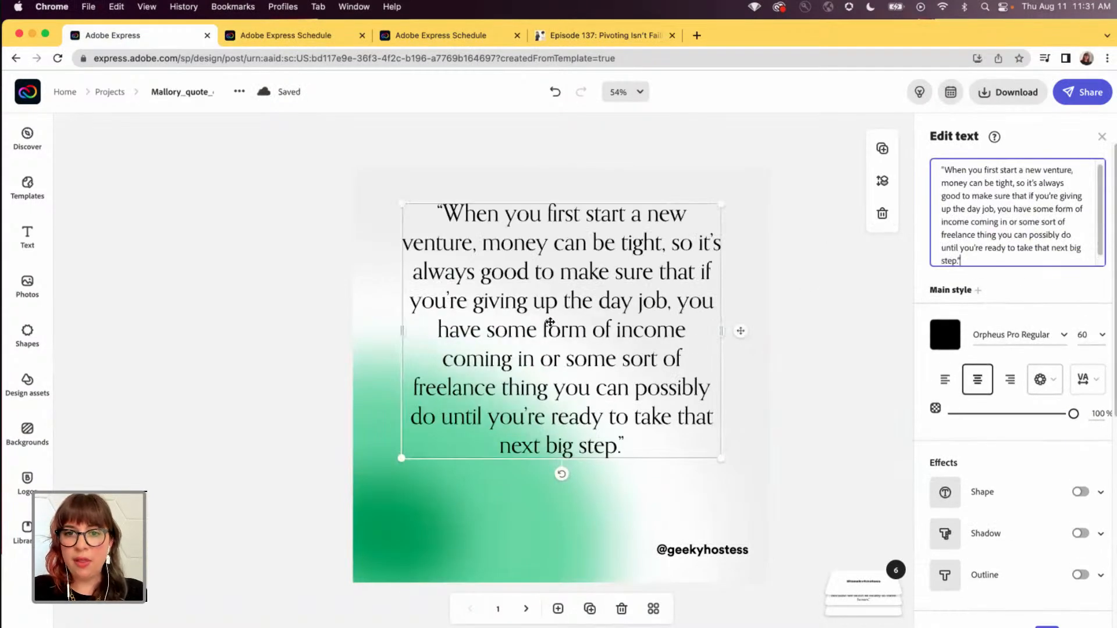
- Move the first page's quote text slightly down to centre it vertically on the page
left_click(544, 332)
left_click_drag(539, 343, 556, 353)
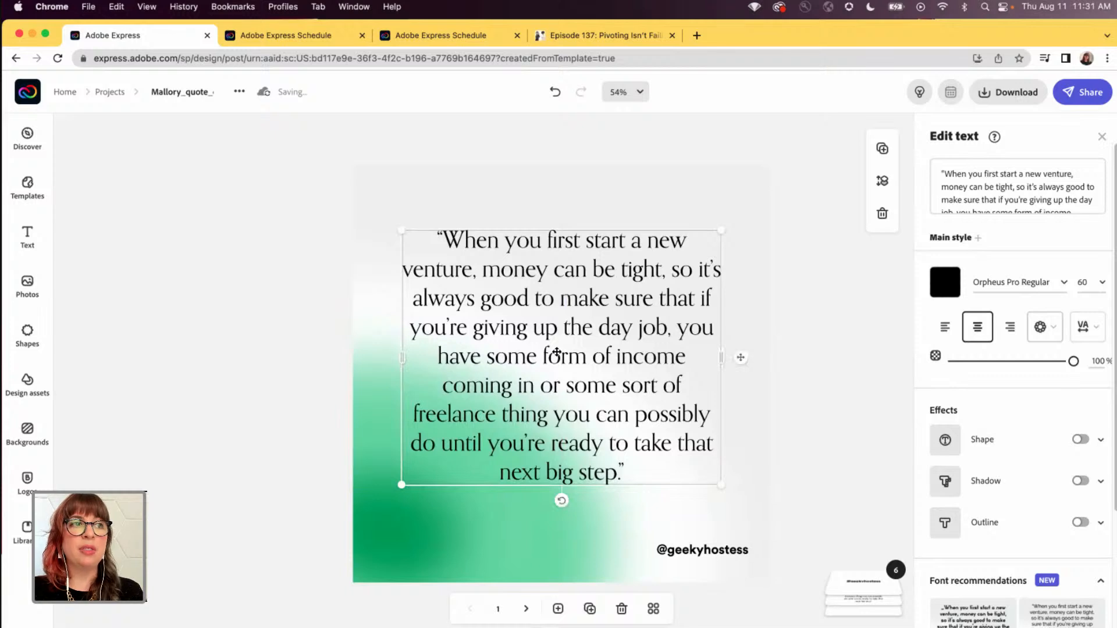
left_click(797, 389)
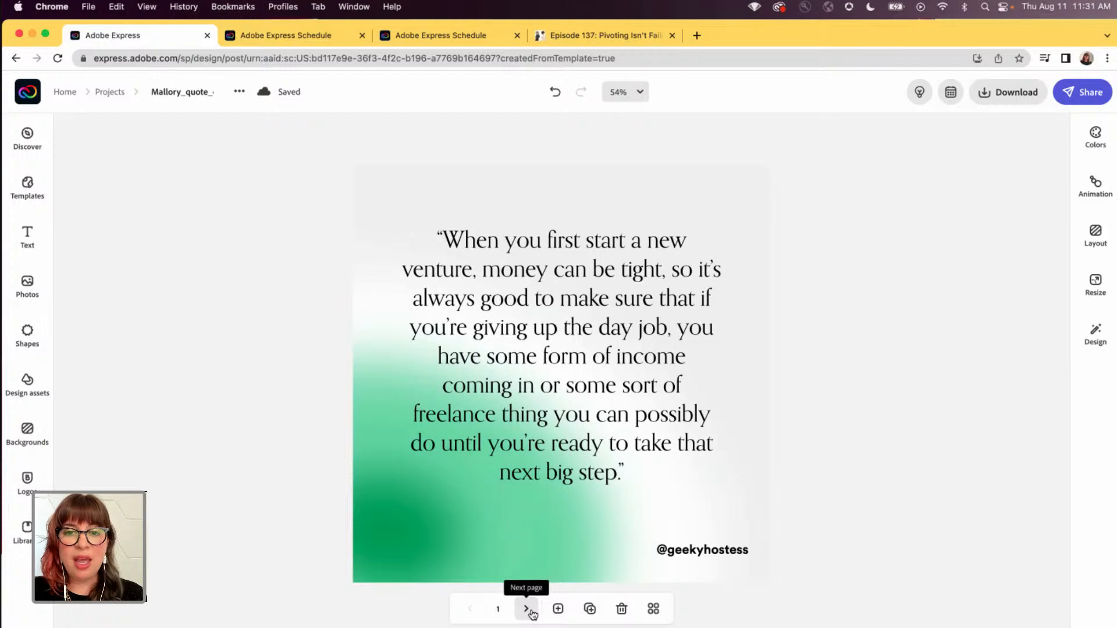
left_click(527, 609)
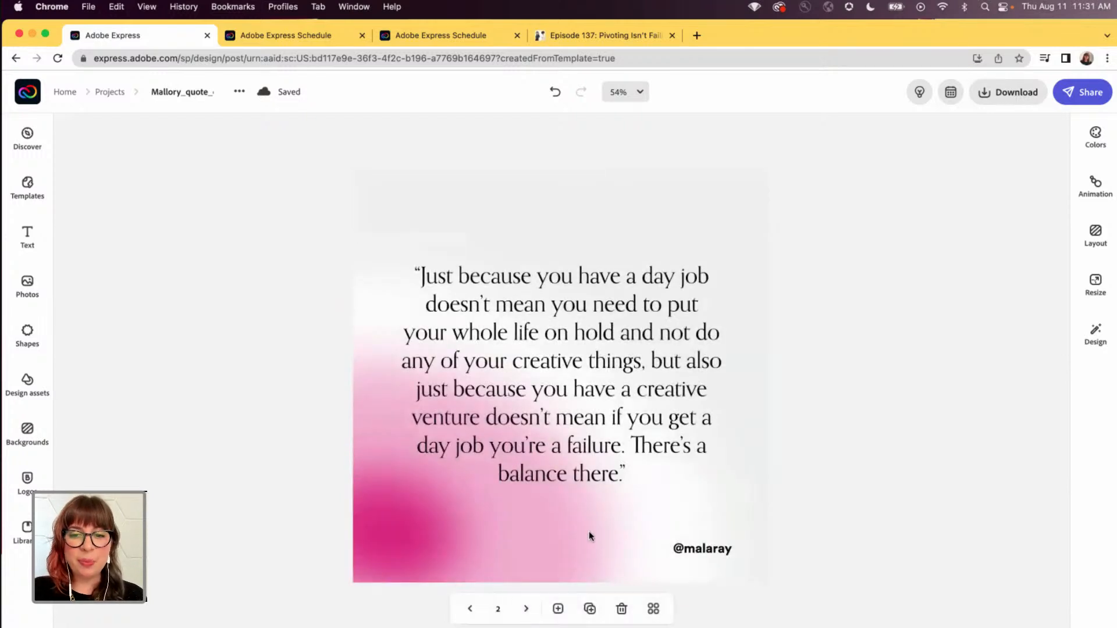
left_click(707, 549)
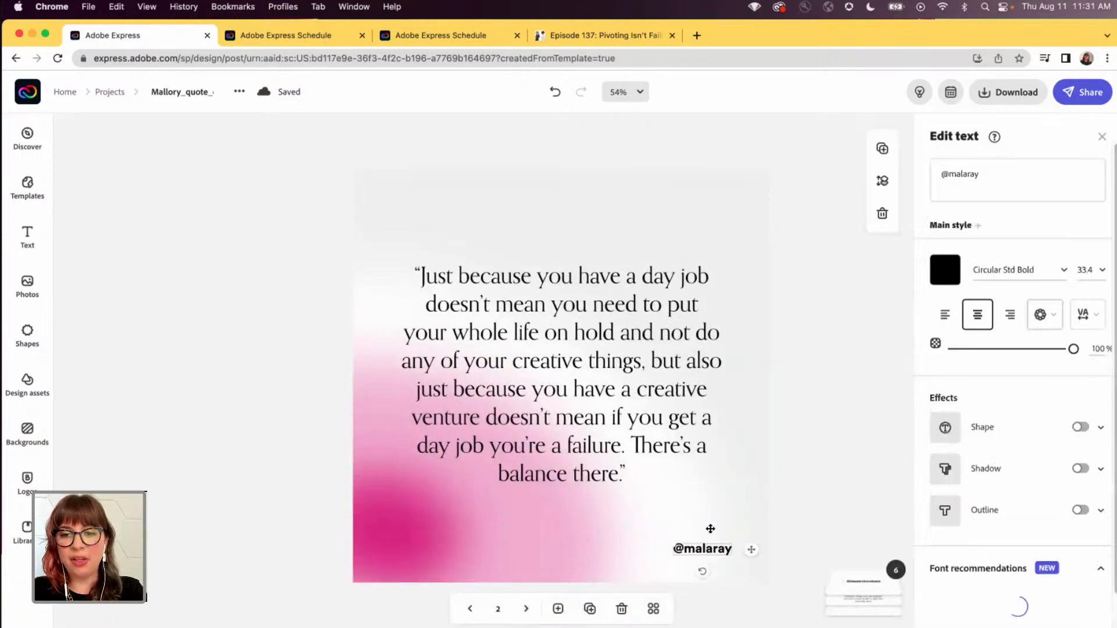
triple_click(997, 174)
type("@g")
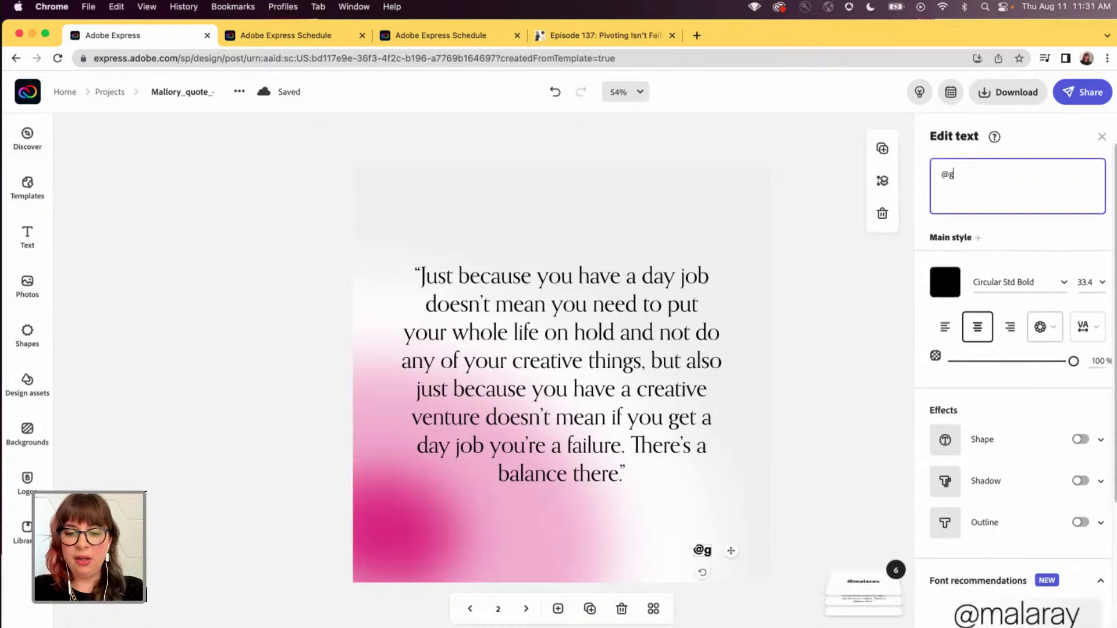
type("eekyhostess")
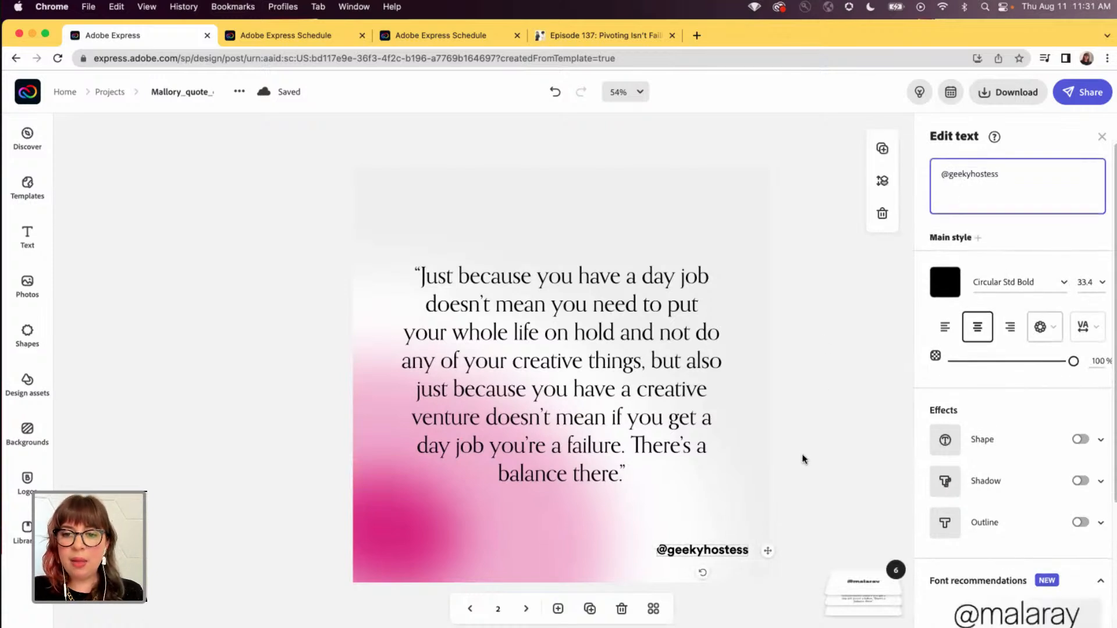
left_click(801, 457)
- Replace the second page's quote with the one beginning "I learned... what I was good at", copied from the Podcast Quotes note
key("super+Tab")
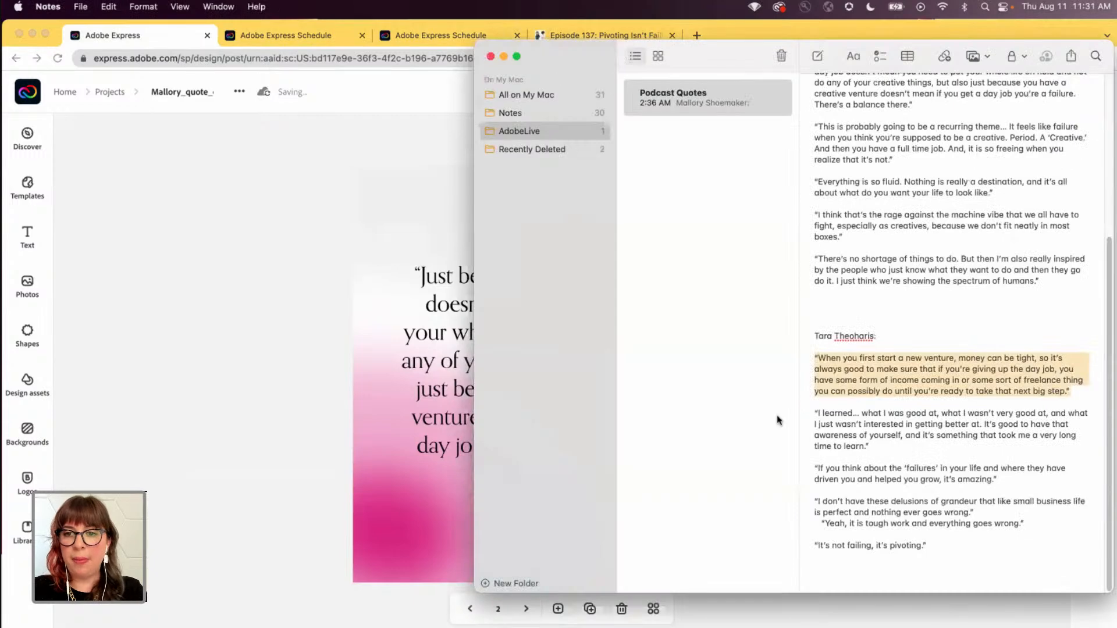
left_click_drag(882, 445, 800, 416)
key("super+c")
left_click(298, 344)
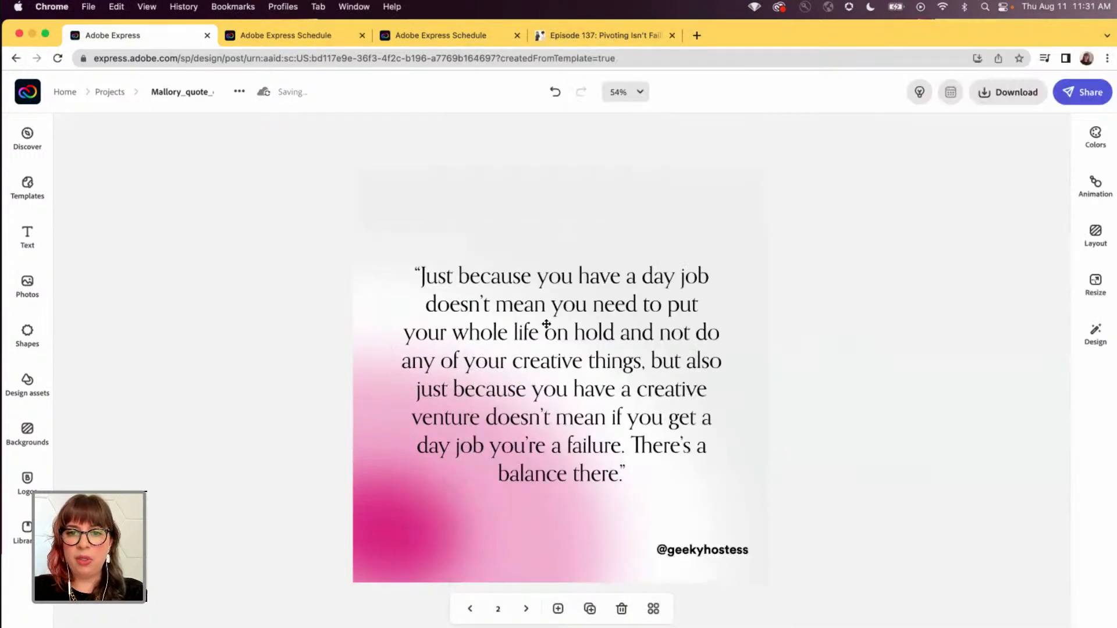
left_click(543, 324)
left_click(968, 199)
key("super+a")
key("super+v")
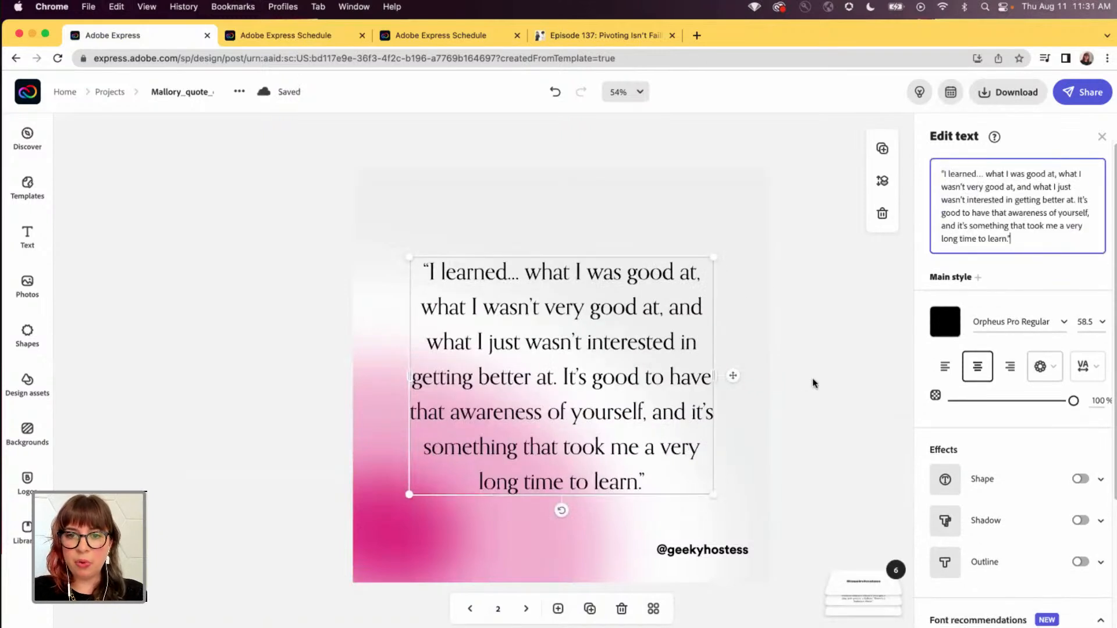
left_click(822, 295)
left_click(526, 611)
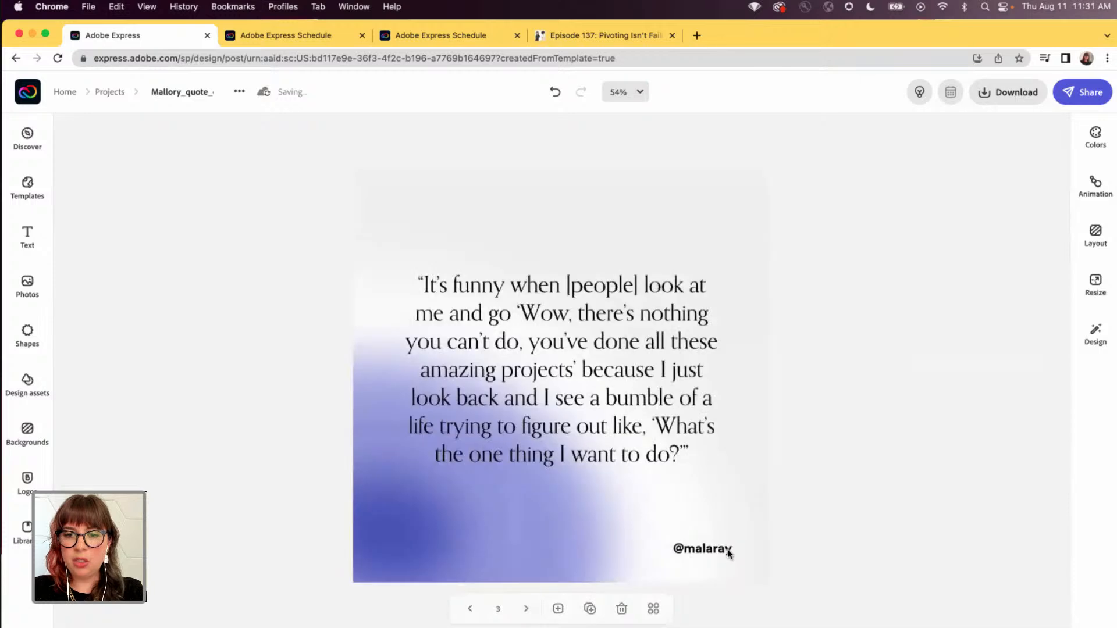
left_click(718, 552)
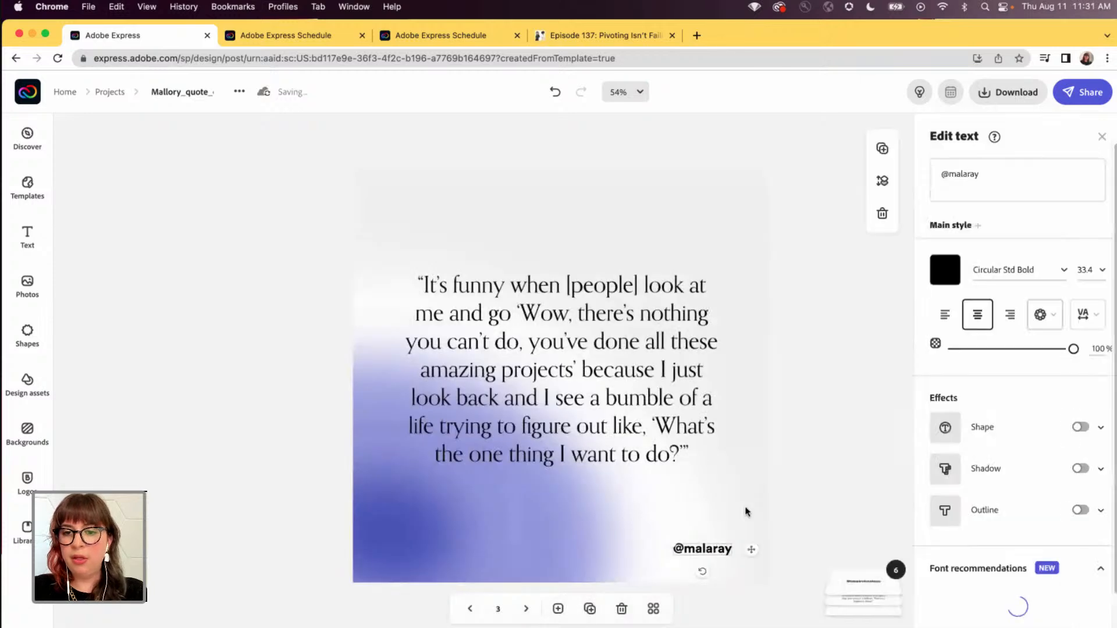
double_click(947, 177)
type("geekyhostess")
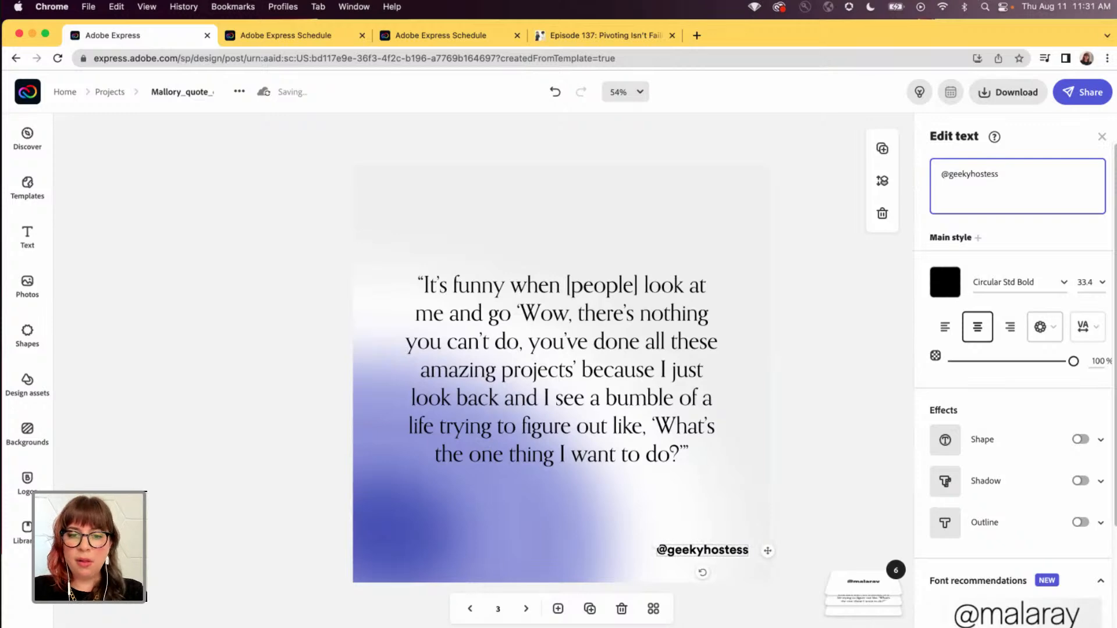
- Replace the third page's quote with "If you think about the 'failures' in your life and where they have driven you and helped you grow, it's amazing."
key("super+Tab")
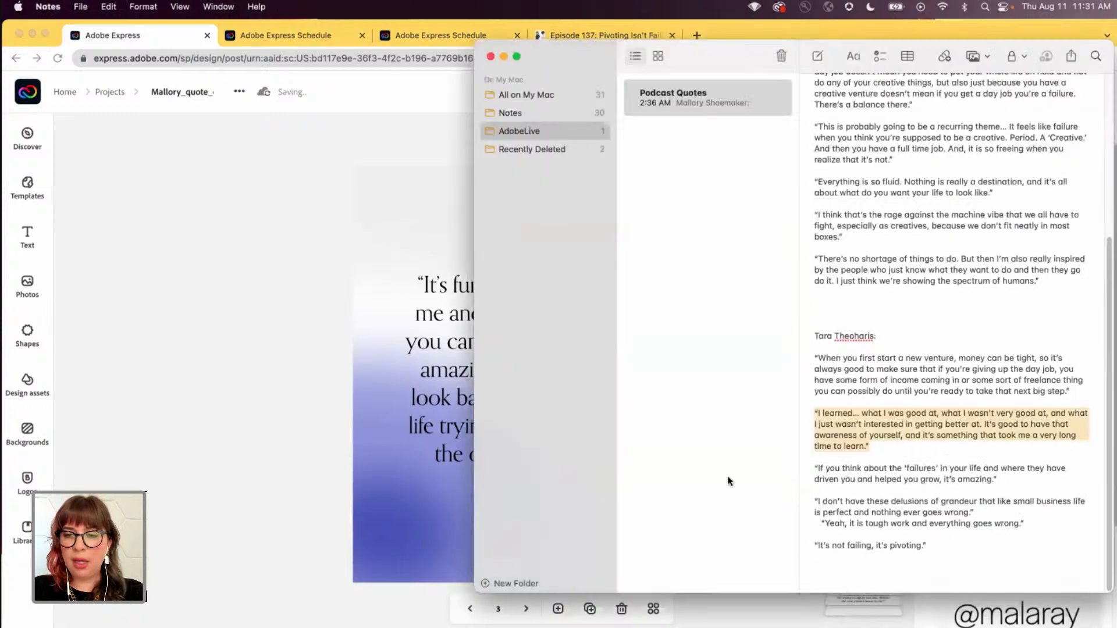
left_click_drag(1020, 480, 810, 472)
key("super+c")
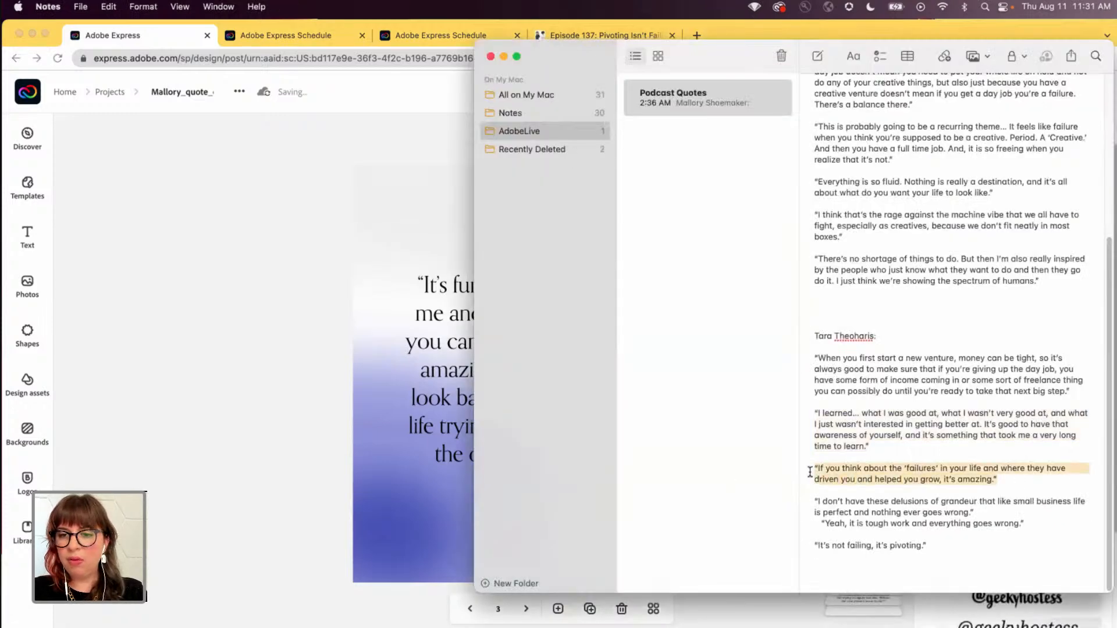
left_click(297, 391)
left_click(486, 379)
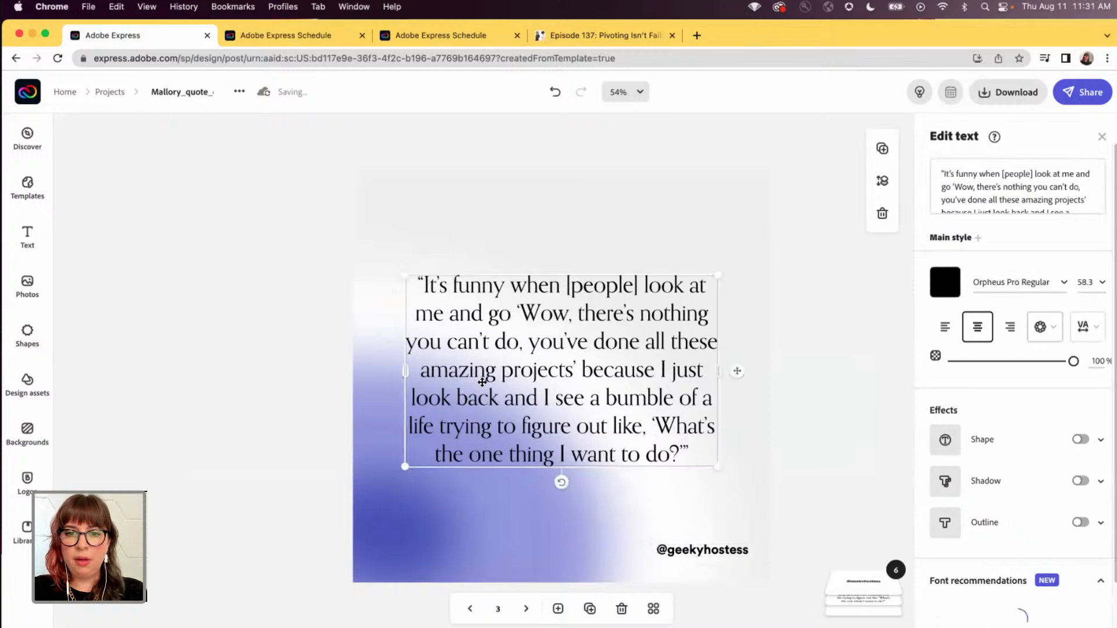
left_click(954, 181)
key("super+a")
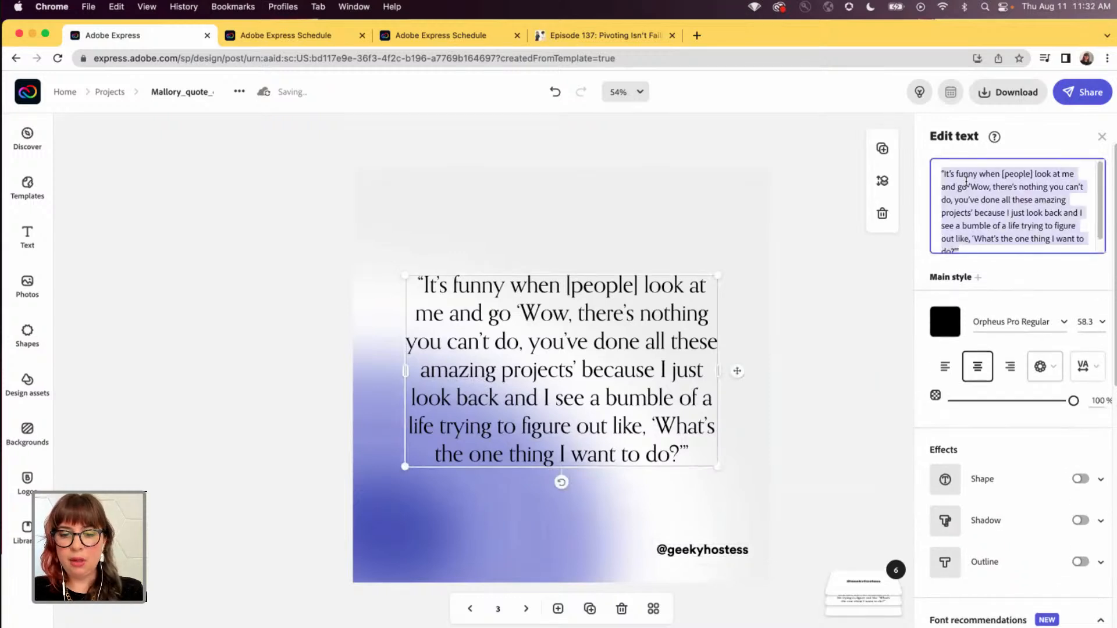
key("super+v")
left_click(811, 386)
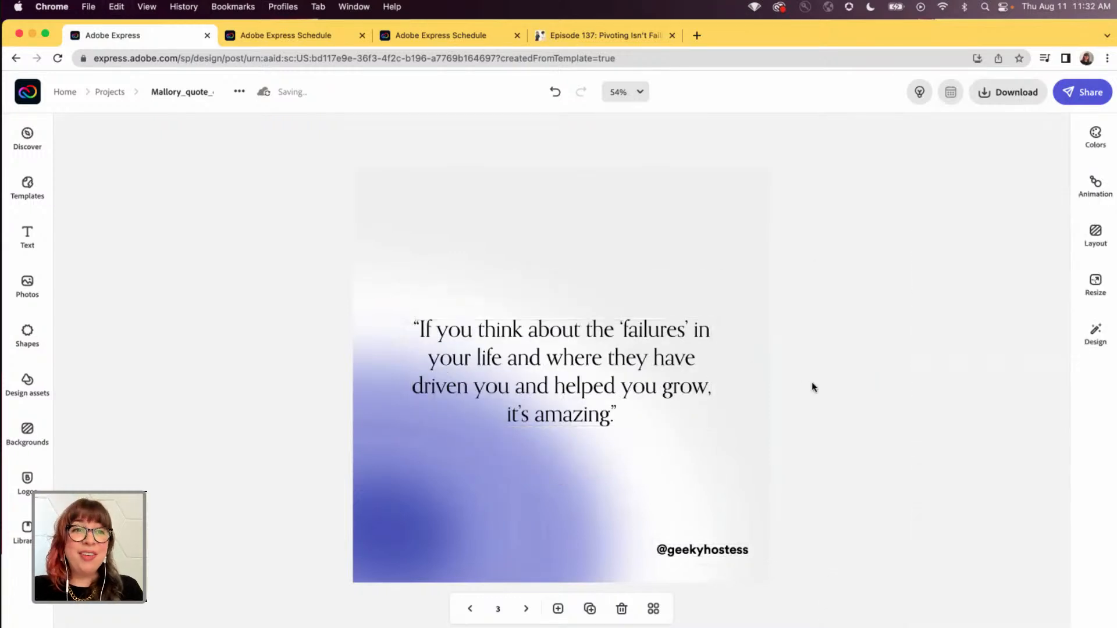
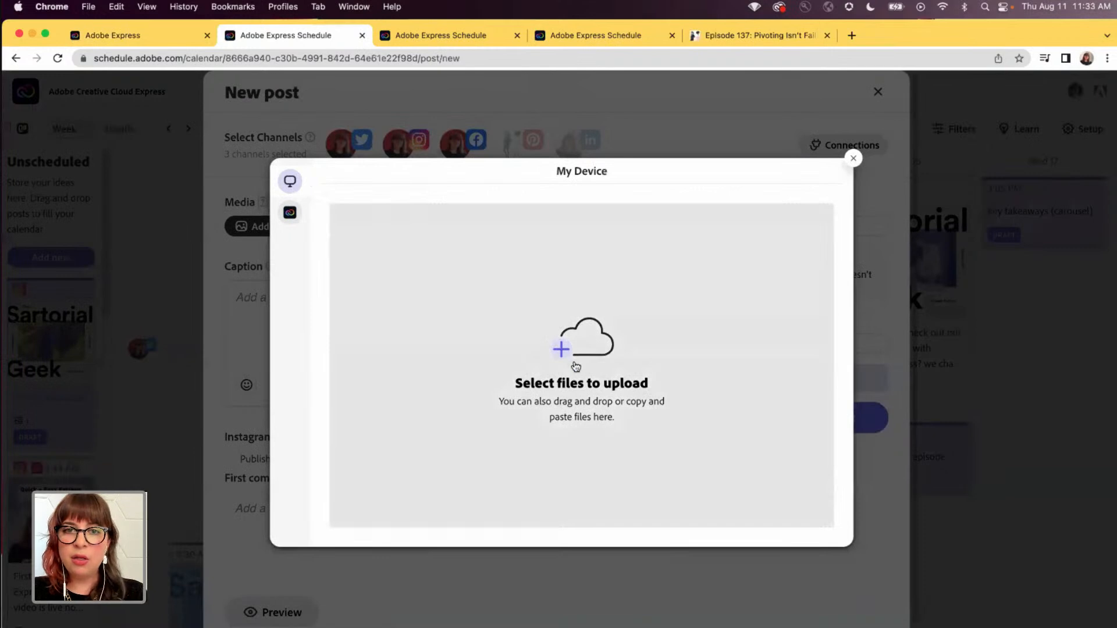
left_click(590, 369)
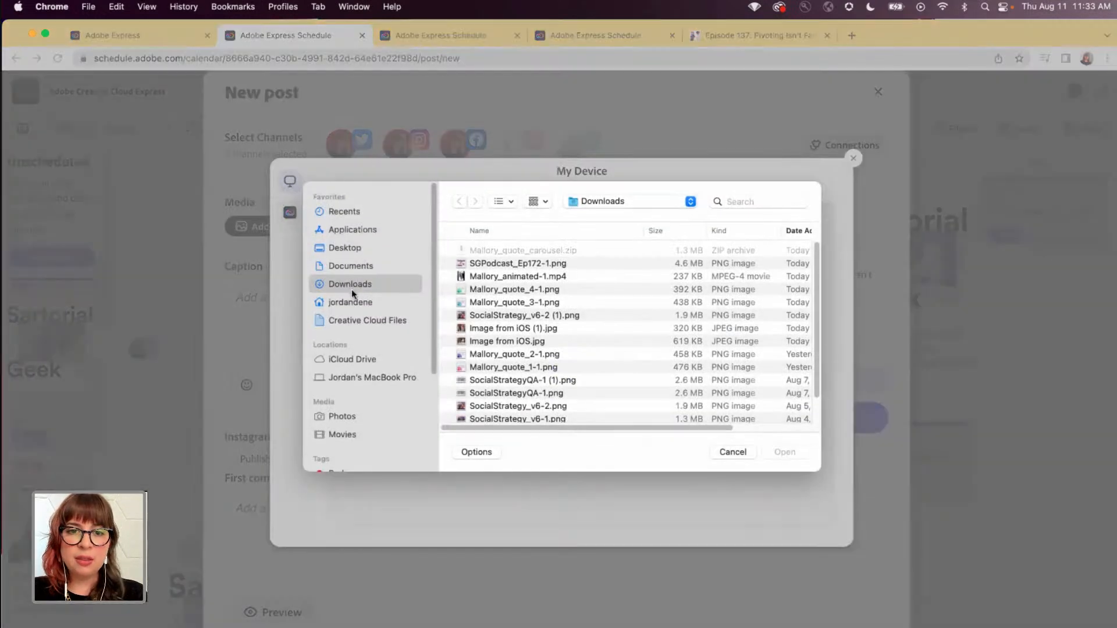
scroll(499, 336, "down", 3)
scroll(498, 336, "up", 3)
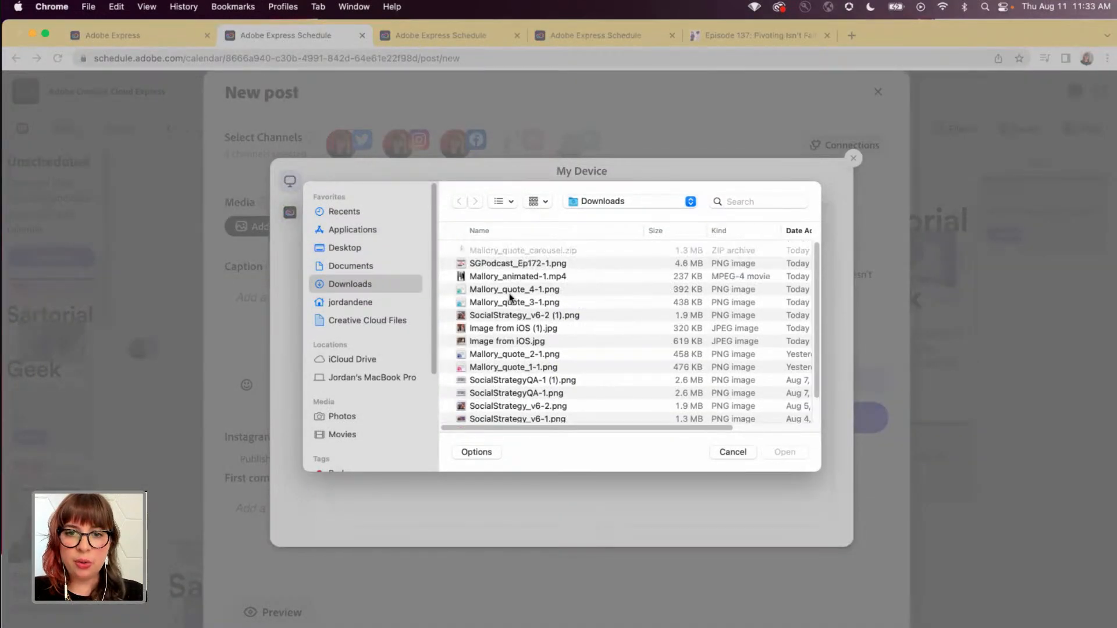
left_click(732, 451)
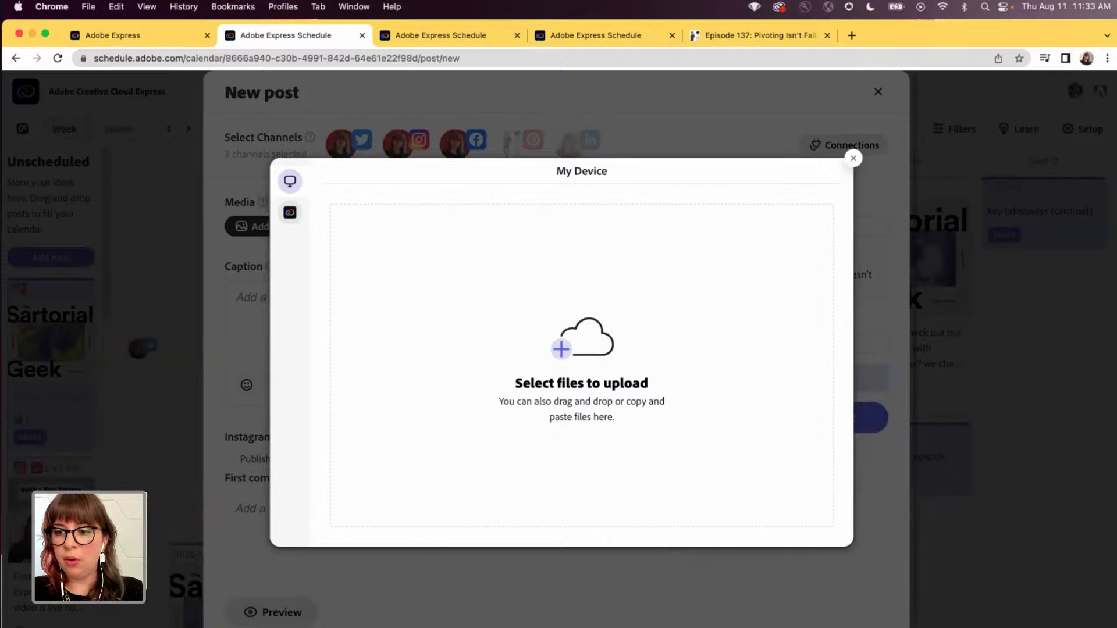
- Switch to Finder, extract Mallory_quote_carousel.zip in the Downloads folder, and check the extracted folder's images
key("super+Tab")
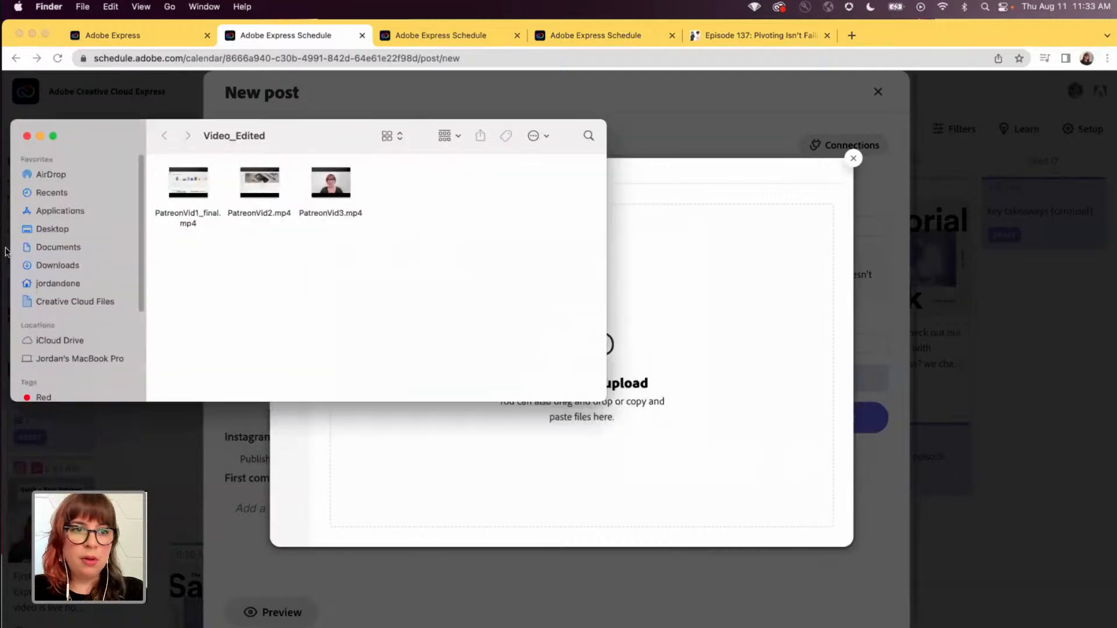
left_click(47, 266)
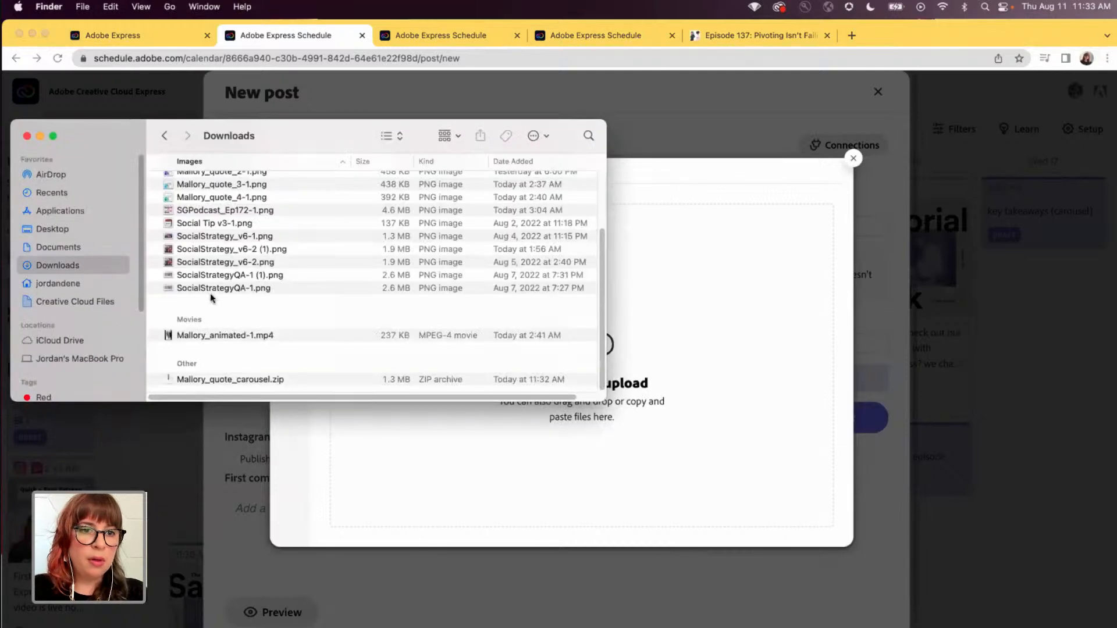
double_click(204, 379)
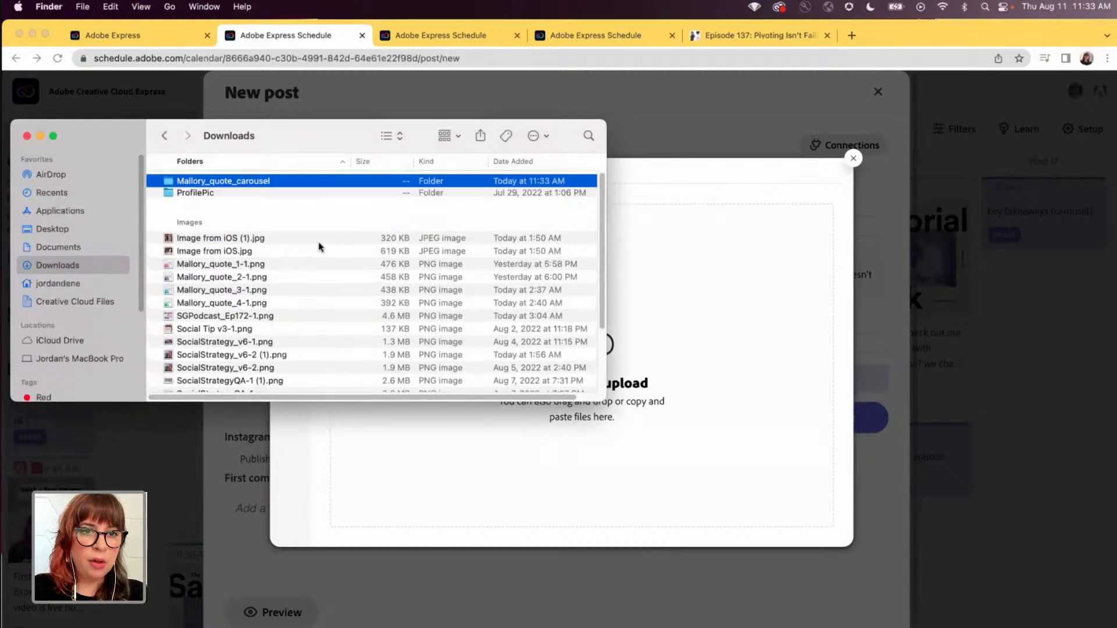
double_click(216, 182)
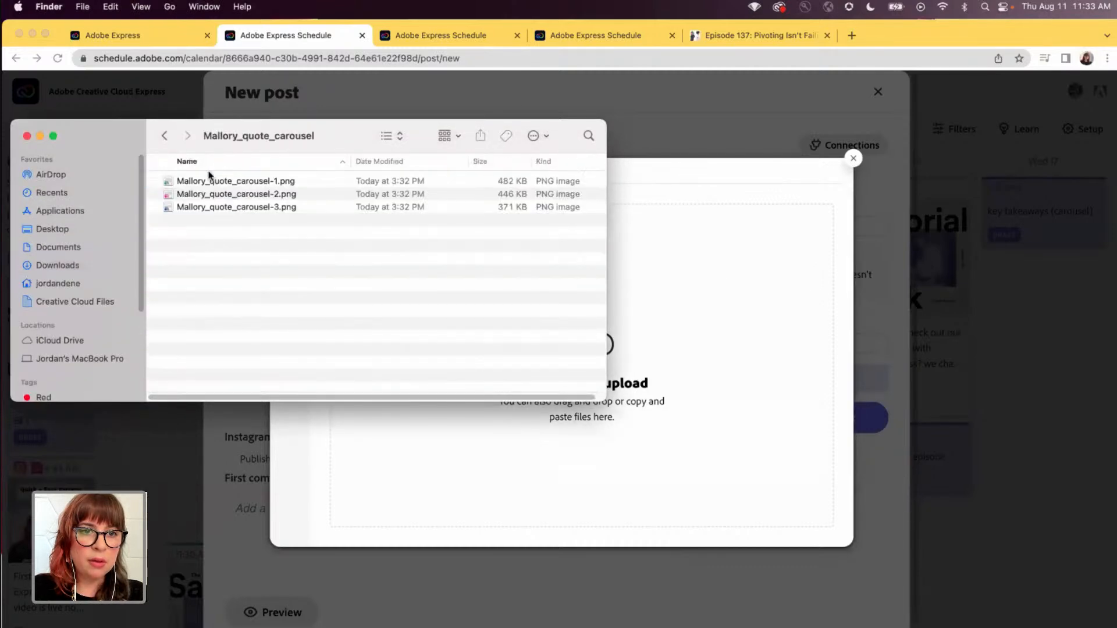
left_click(27, 136)
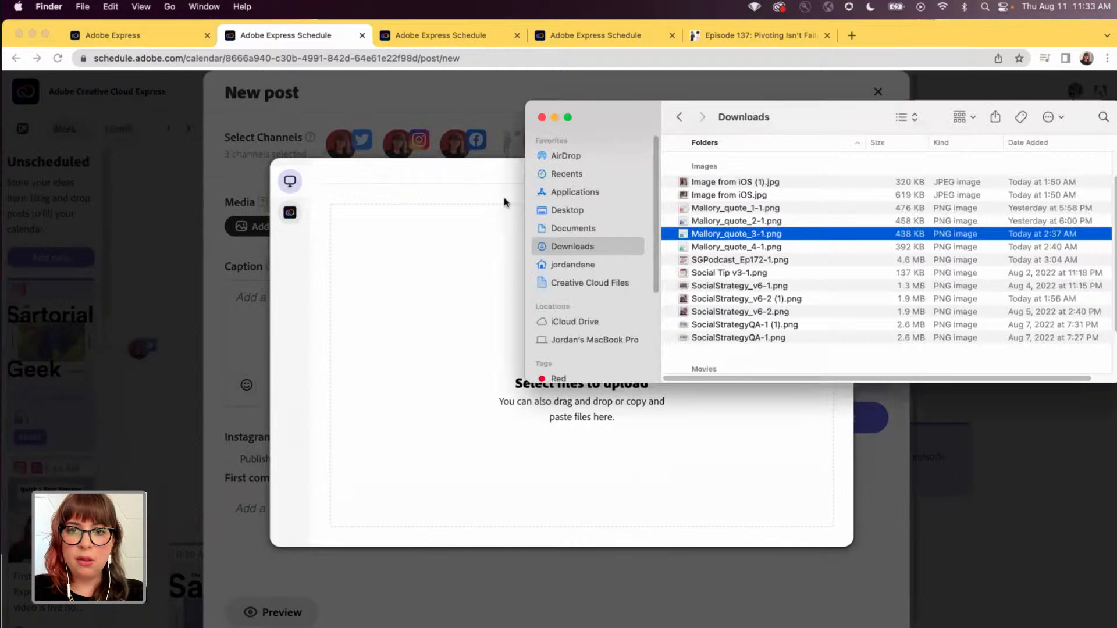
- Return to Chrome and select Mallory_quote_carousel-3.png from the extracted Mallory_quote_carousel folder as the new post's first image
left_click(399, 244)
left_click(567, 337)
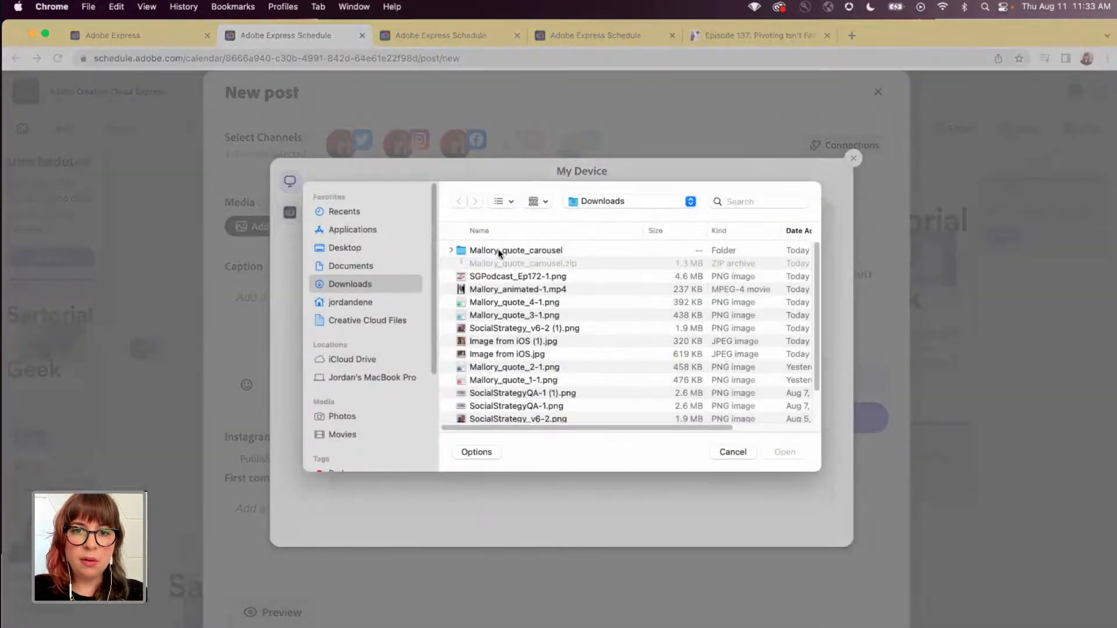
double_click(498, 251)
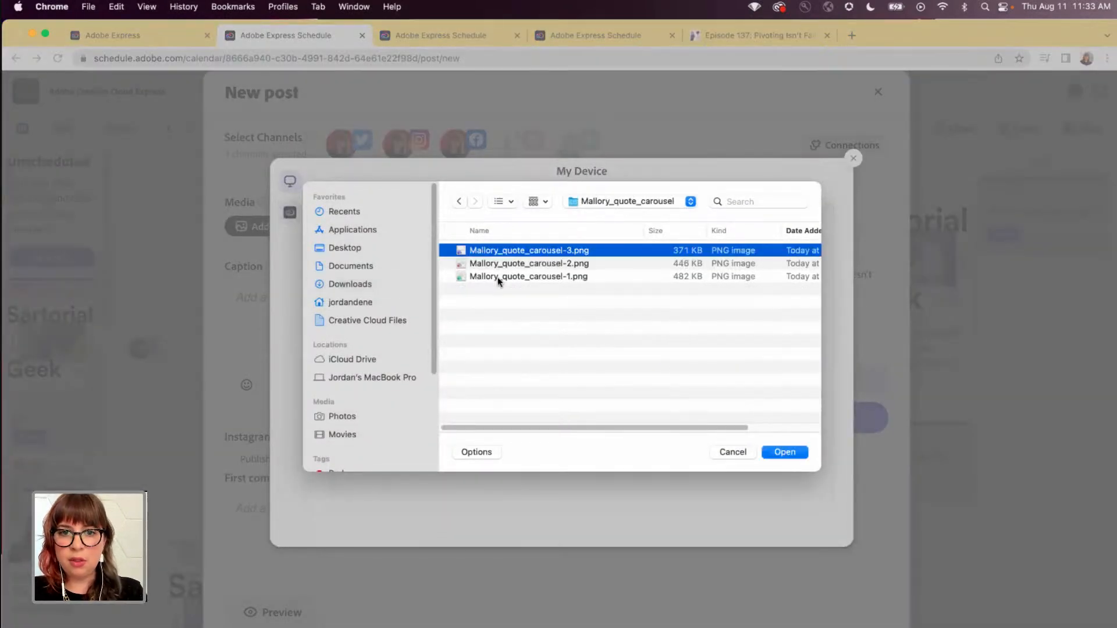
left_click(497, 277, "shift")
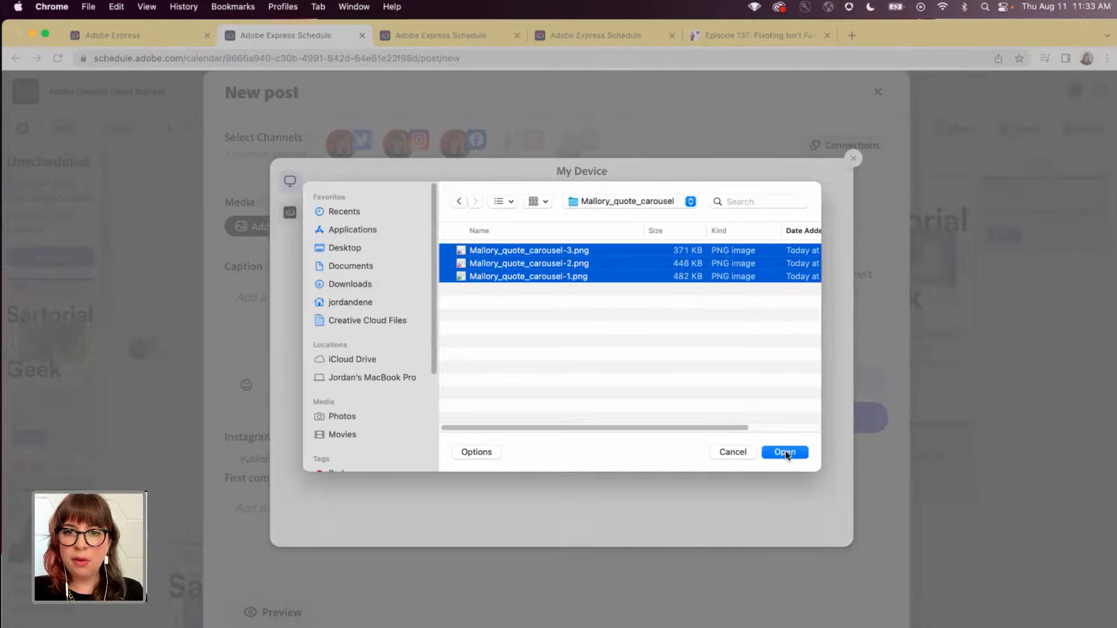
left_click(584, 311)
left_click(521, 252)
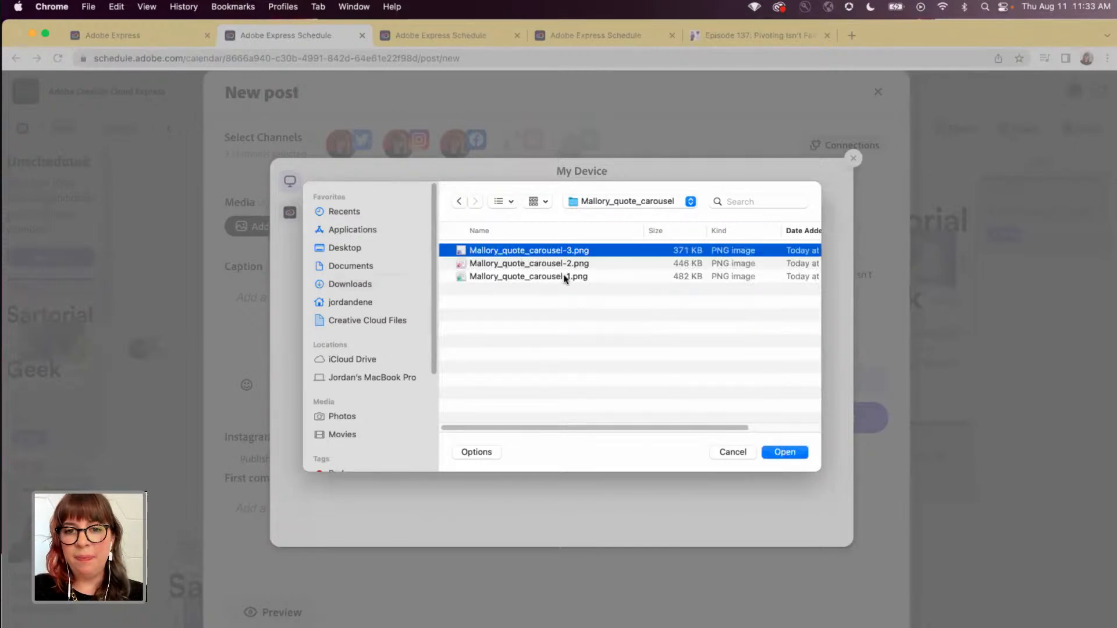
left_click(789, 453)
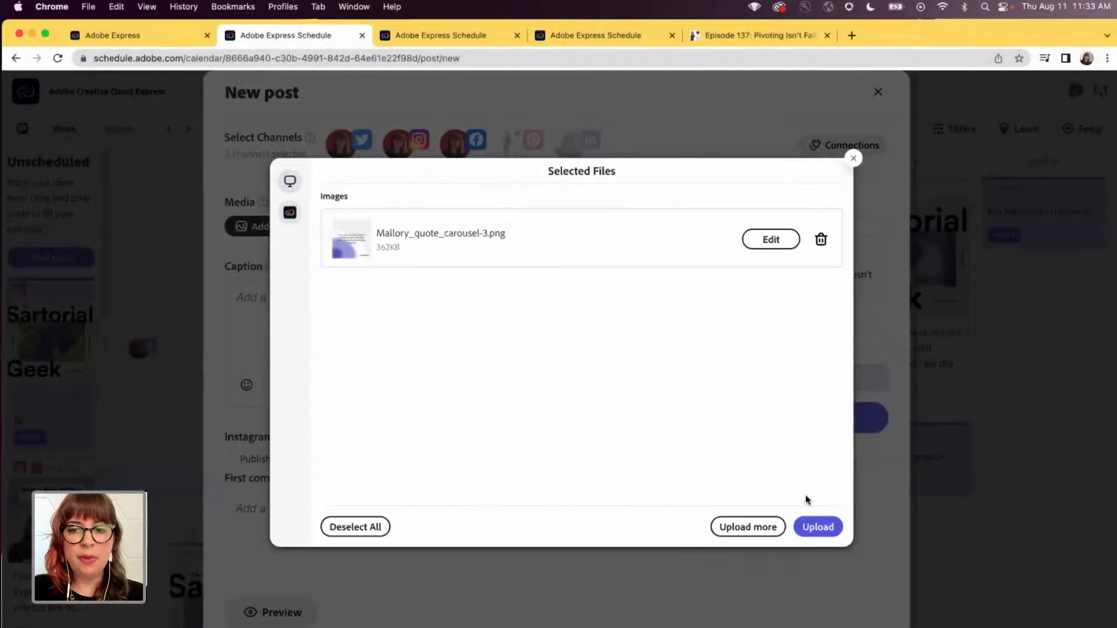
- Add Mallory_quote_carousel-2.png to the files selected for the post
left_click(808, 528)
left_click(558, 296)
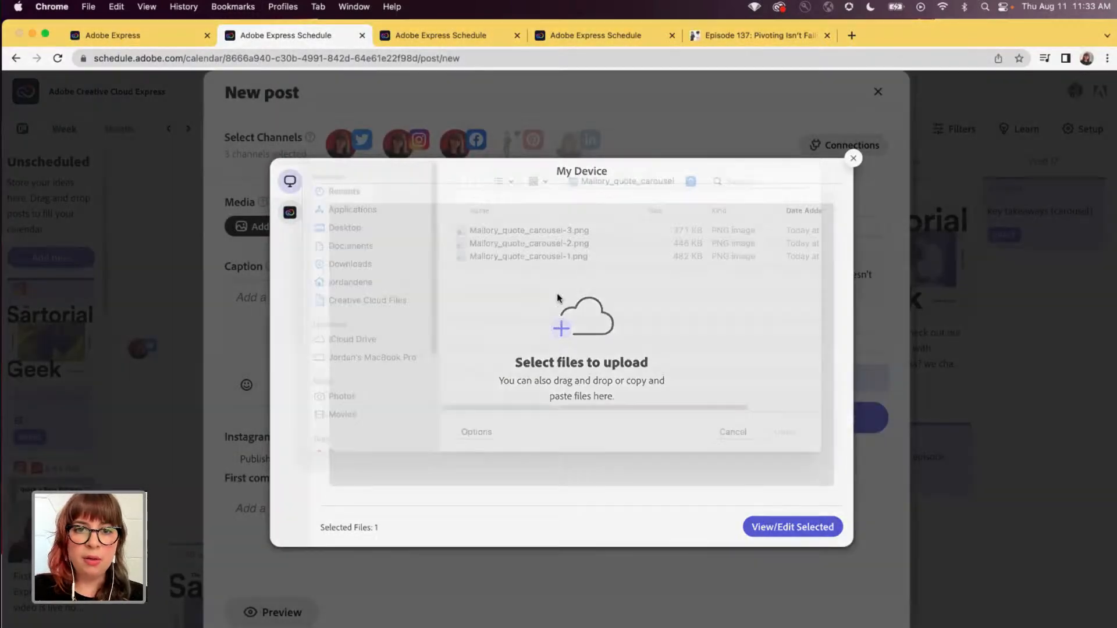
left_click(495, 263)
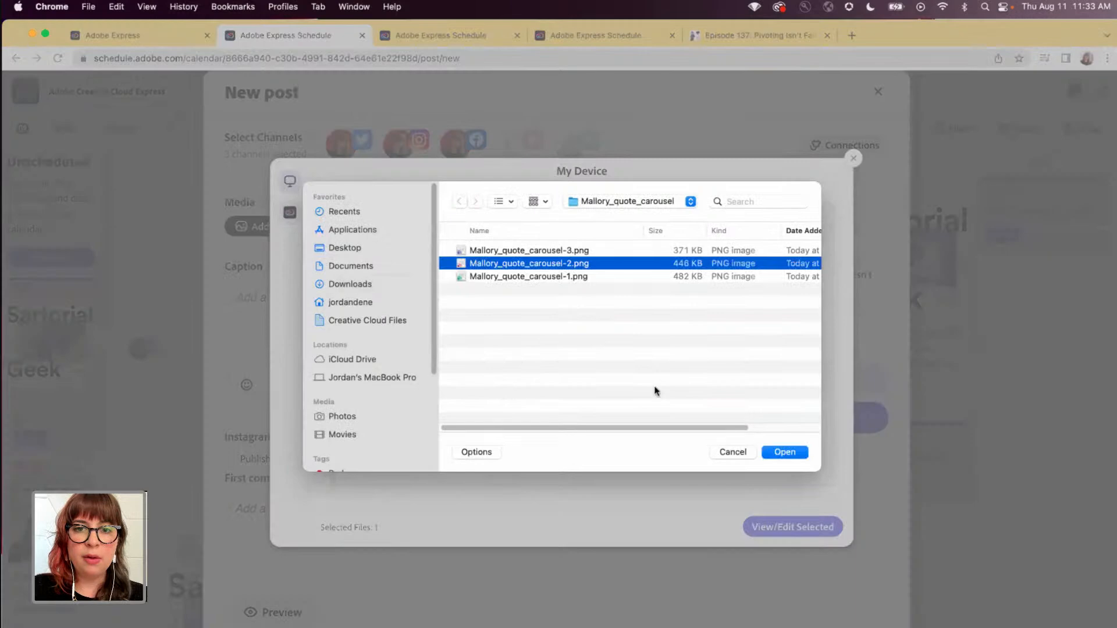
left_click(790, 453)
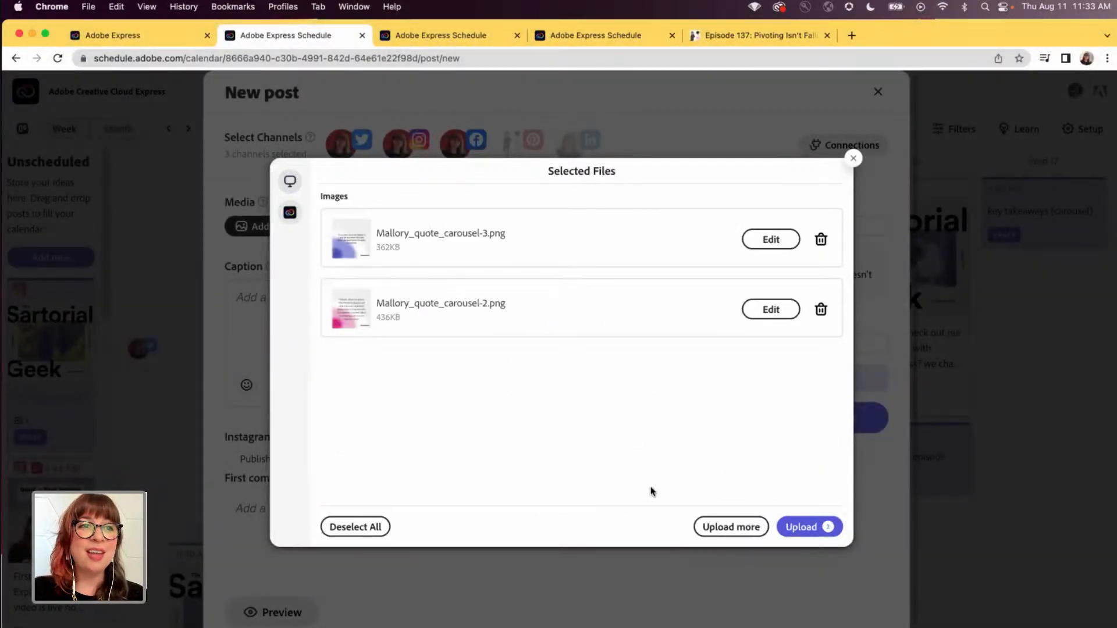
- Add Mallory_quote_carousel-1.png to the selected files and upload all three images to the post
left_click(735, 528)
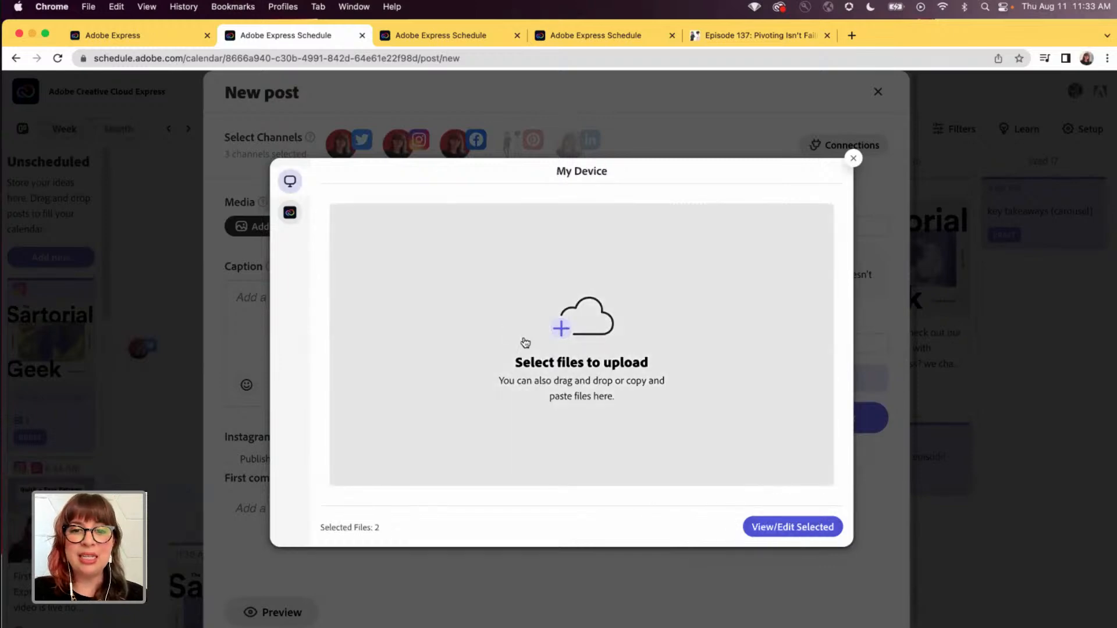
left_click(524, 342)
left_click(495, 278)
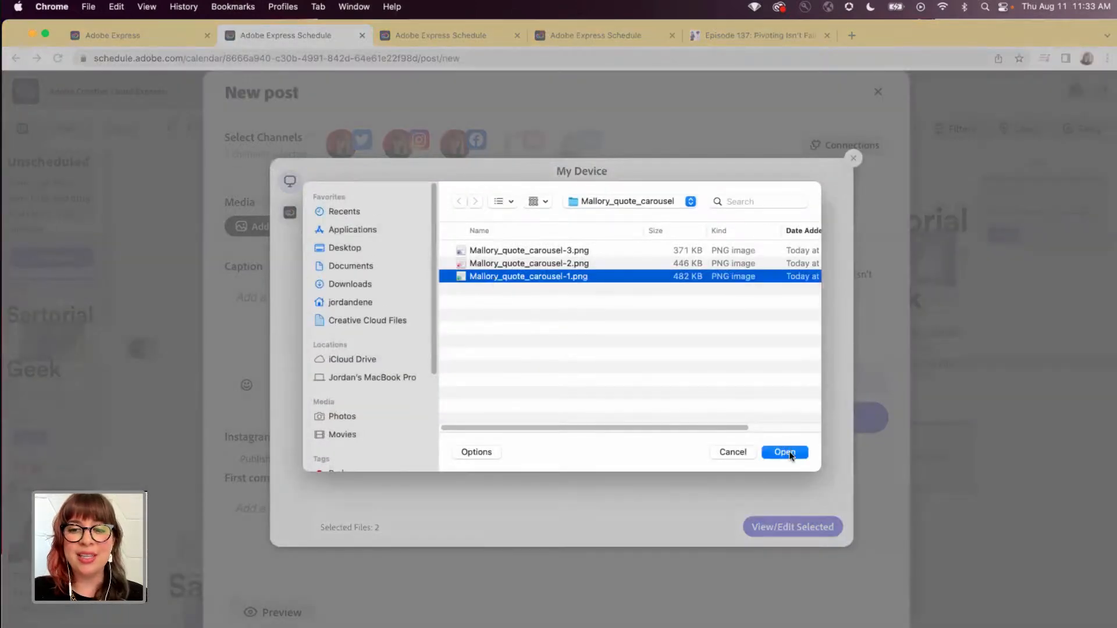
left_click(784, 452)
left_click(805, 528)
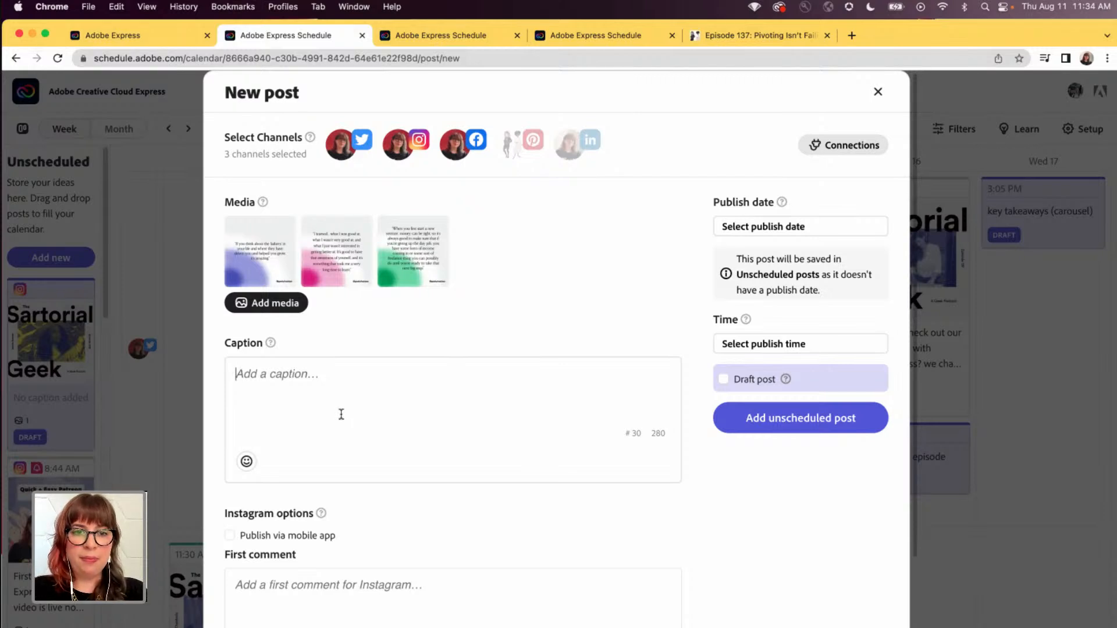
type("key")
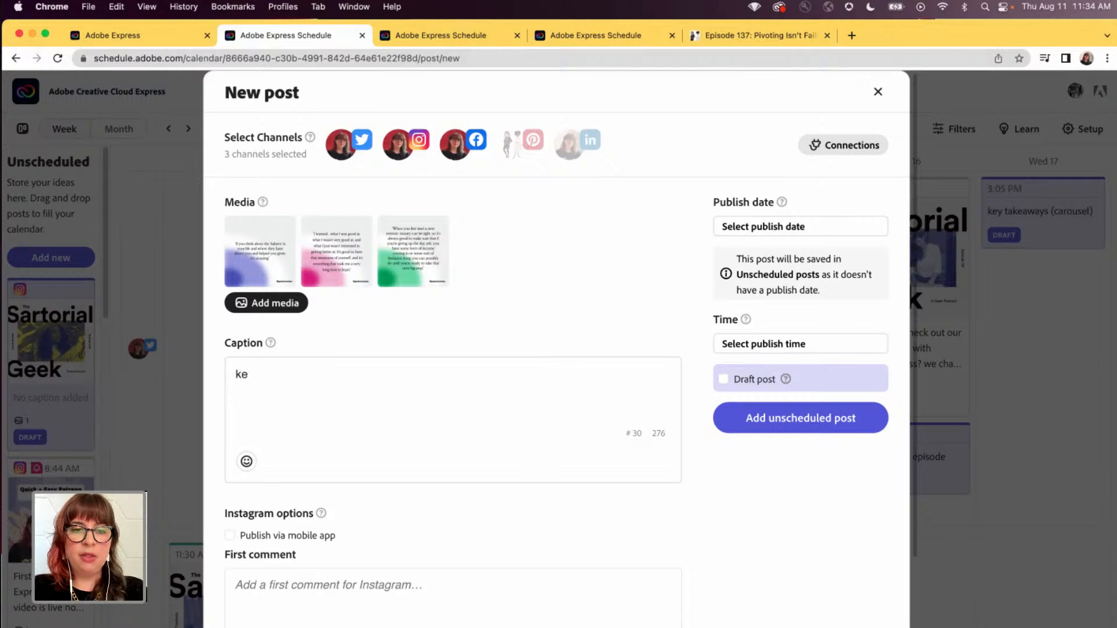
key("BackSpace")
key("BackSpace")
type("share some key tak")
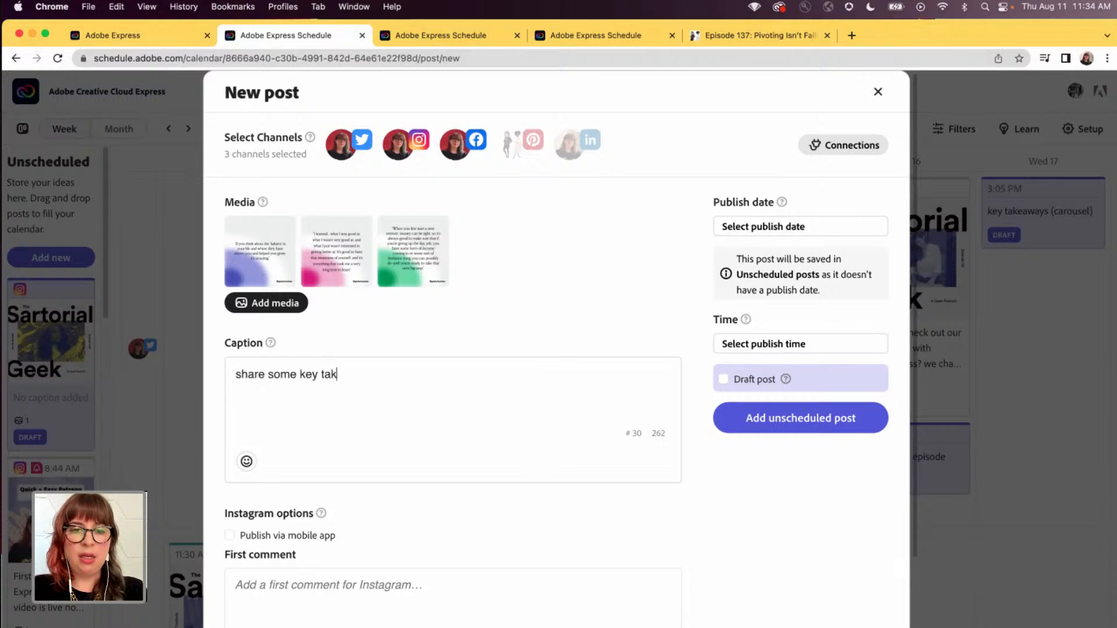
type("eaways from my con")
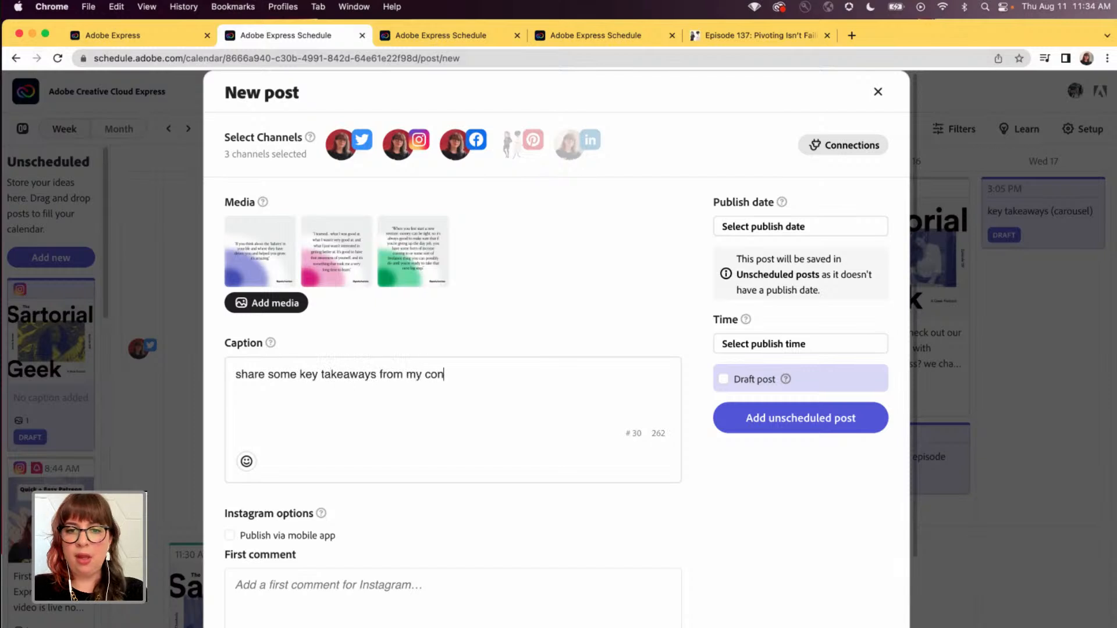
type("vo with @geek")
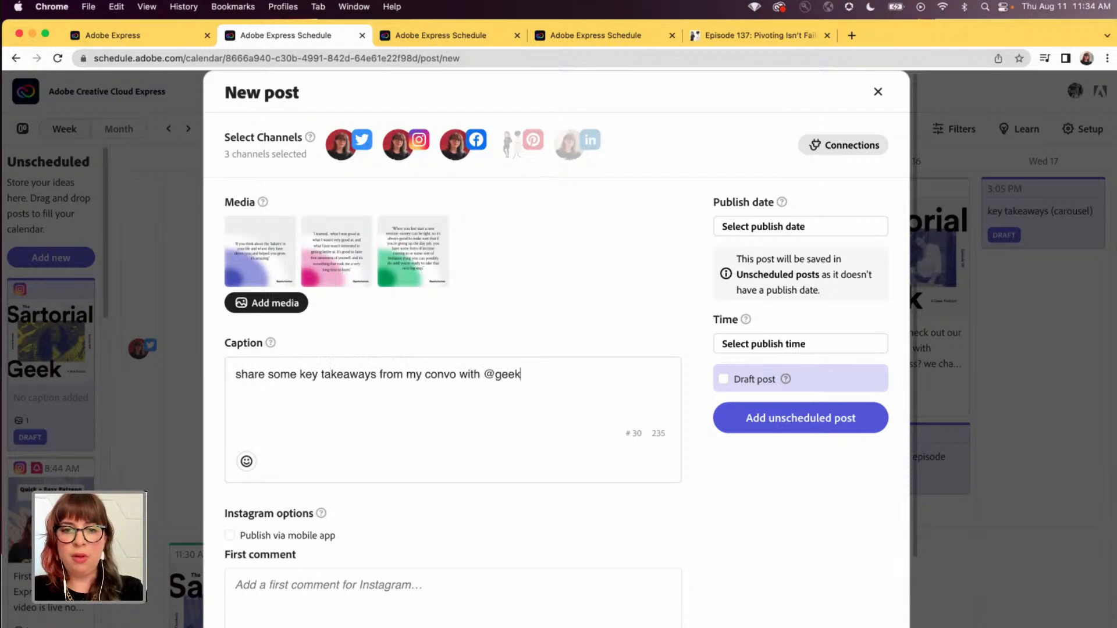
type("yhostess")
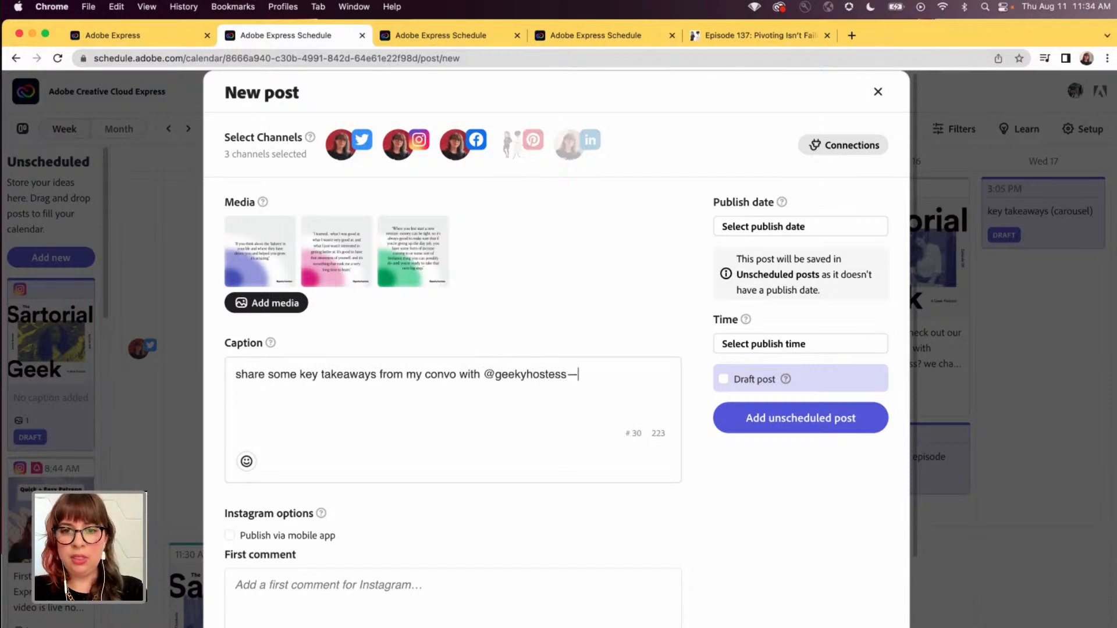
type("—tune int")
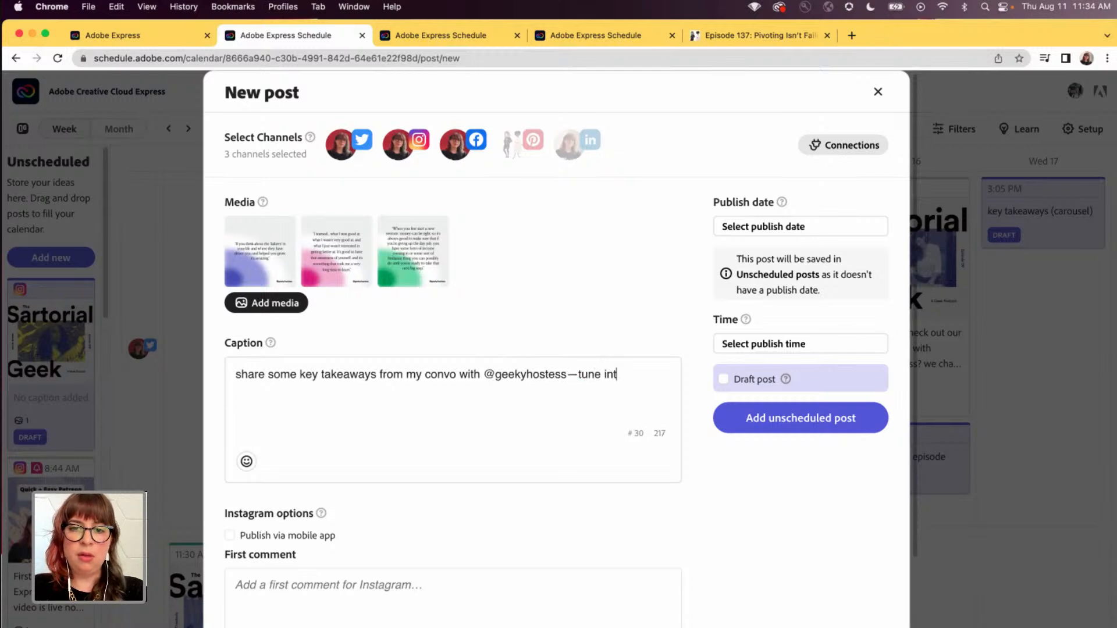
type("o our episode")
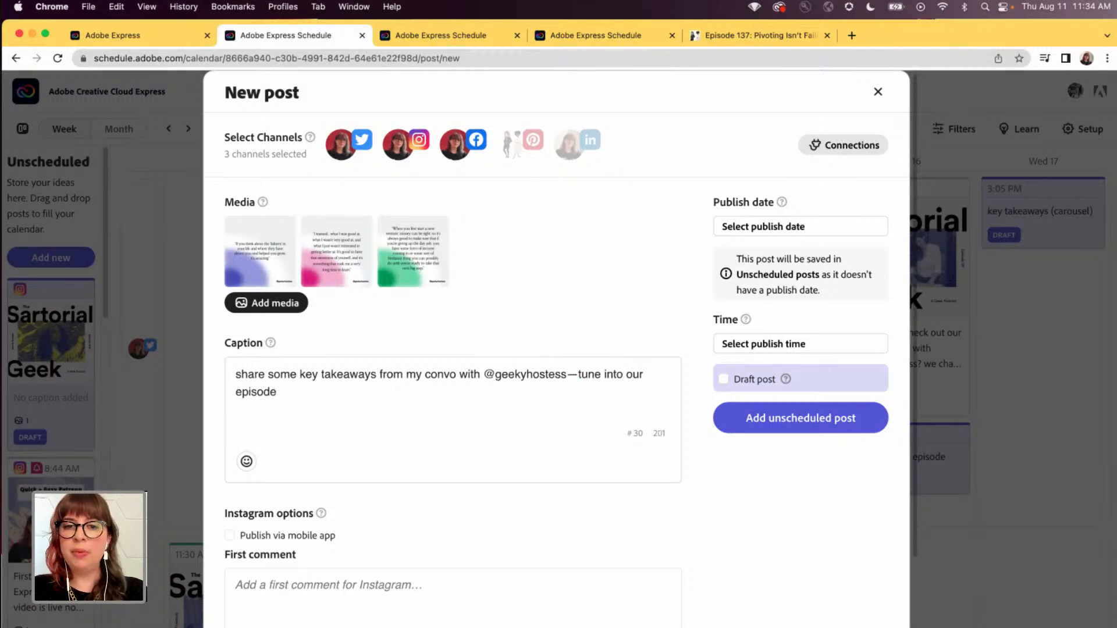
type(" for the ")
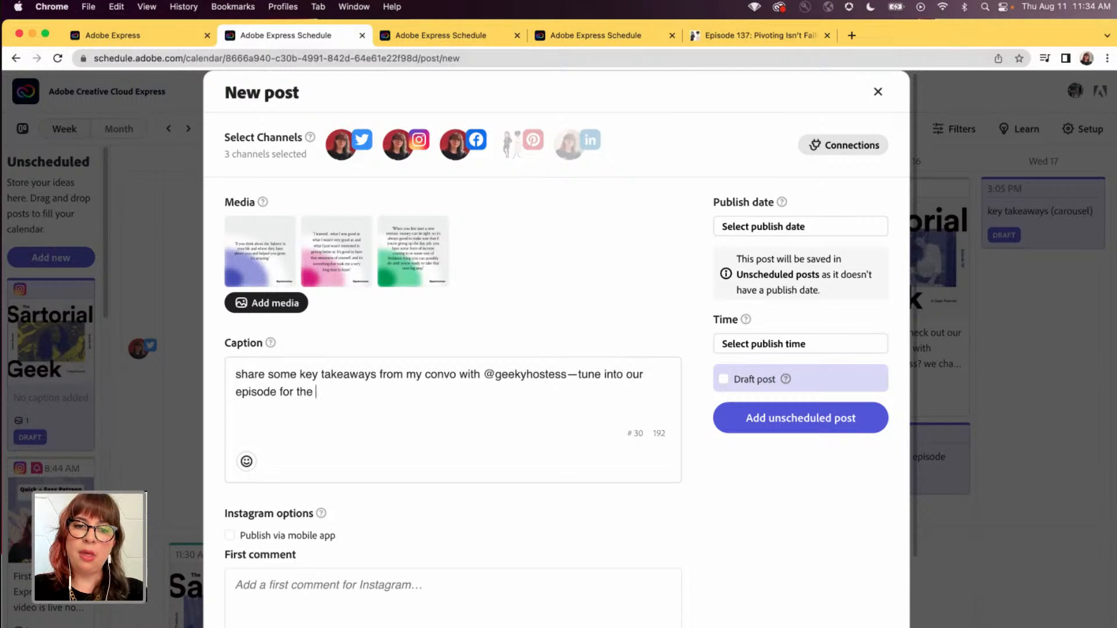
type("whole thing!")
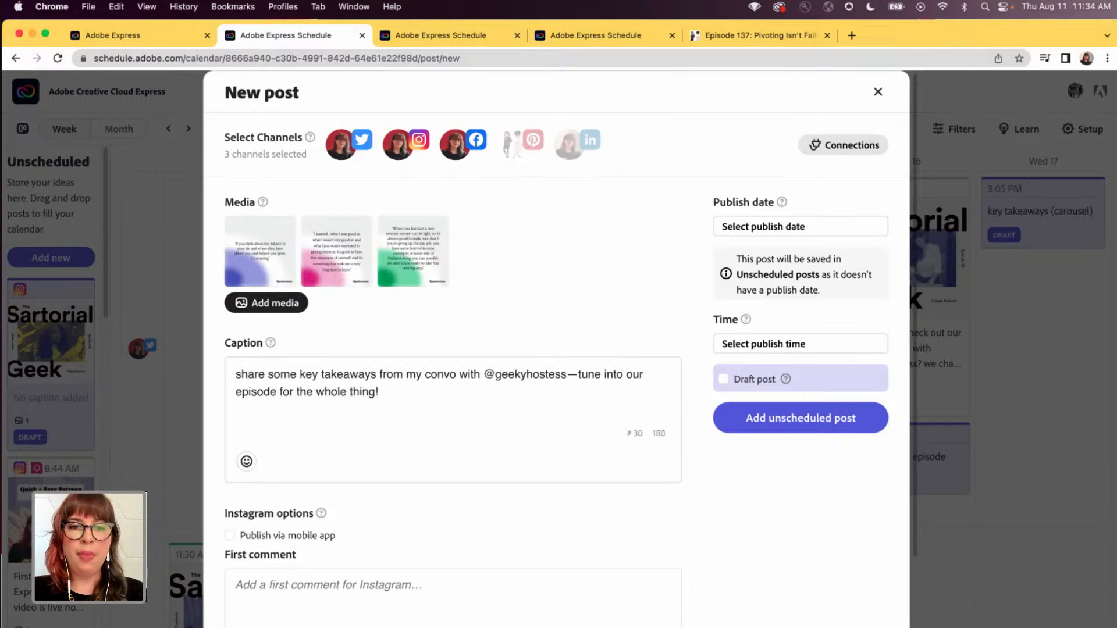
- Preview the post for Twitter, Instagram and Facebook, paging through the carousel images in the Instagram version
scroll(373, 418, "down", 3)
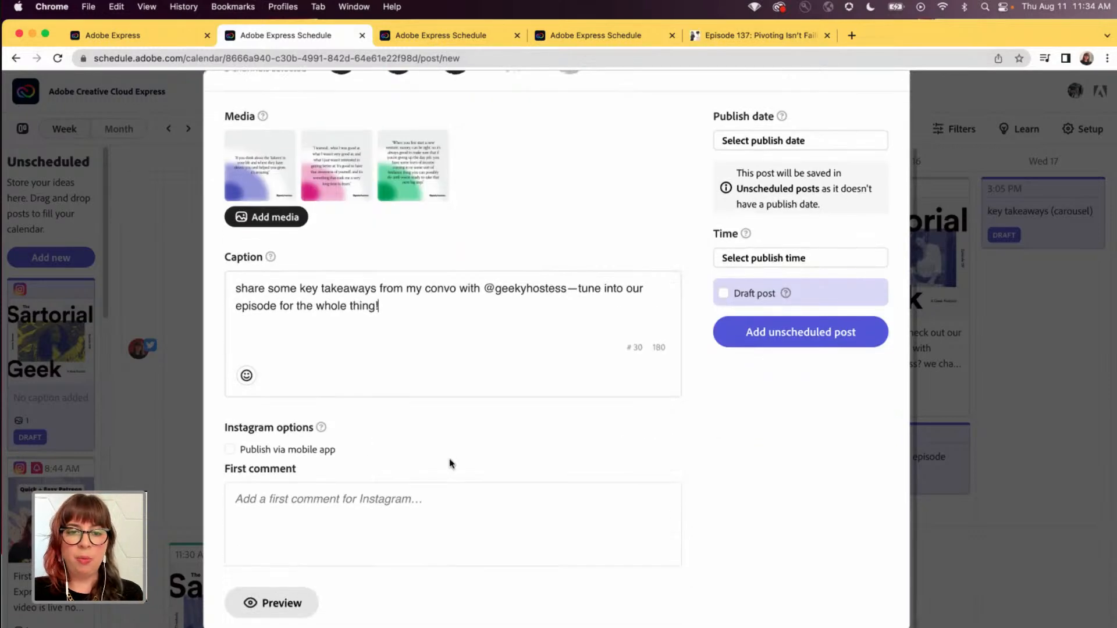
scroll(407, 477, "up", 1)
scroll(314, 542, "down", 1)
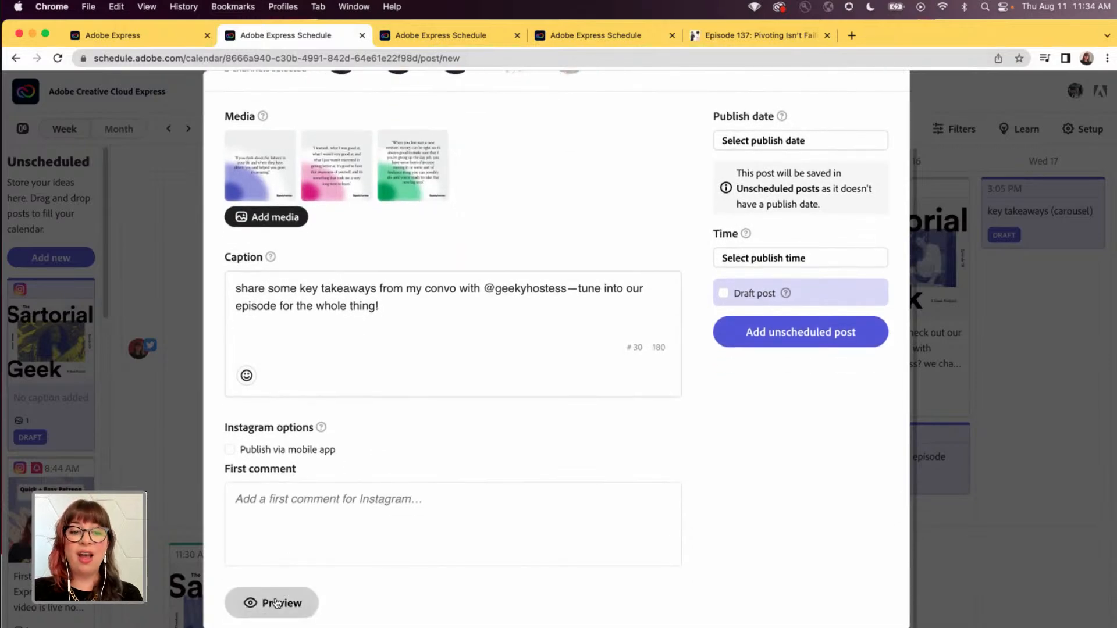
left_click(265, 603)
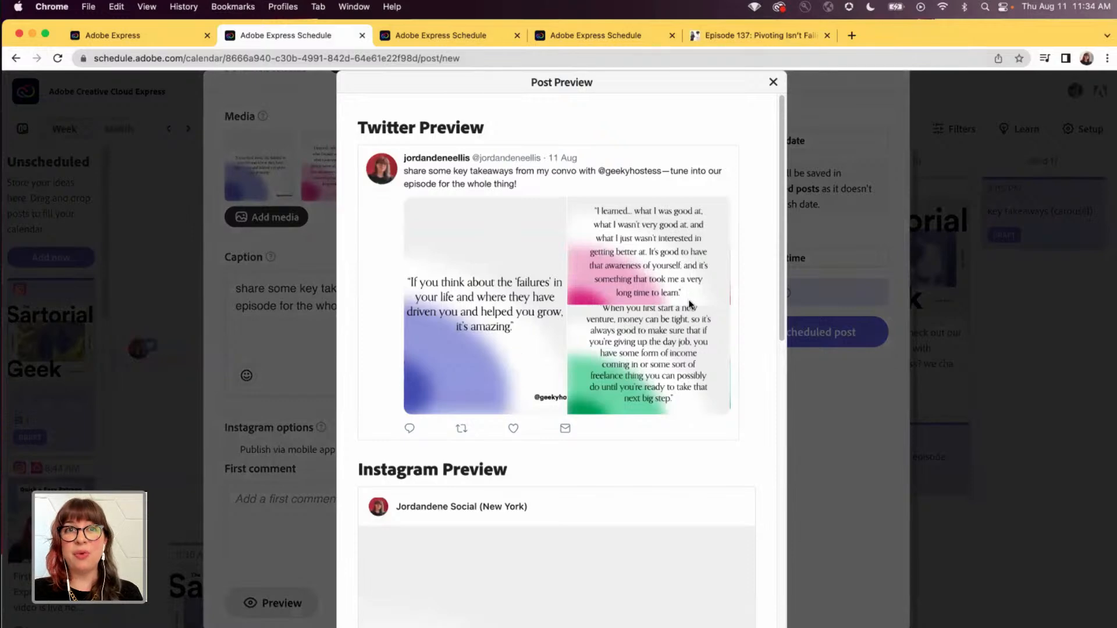
scroll(593, 319, "down", 5)
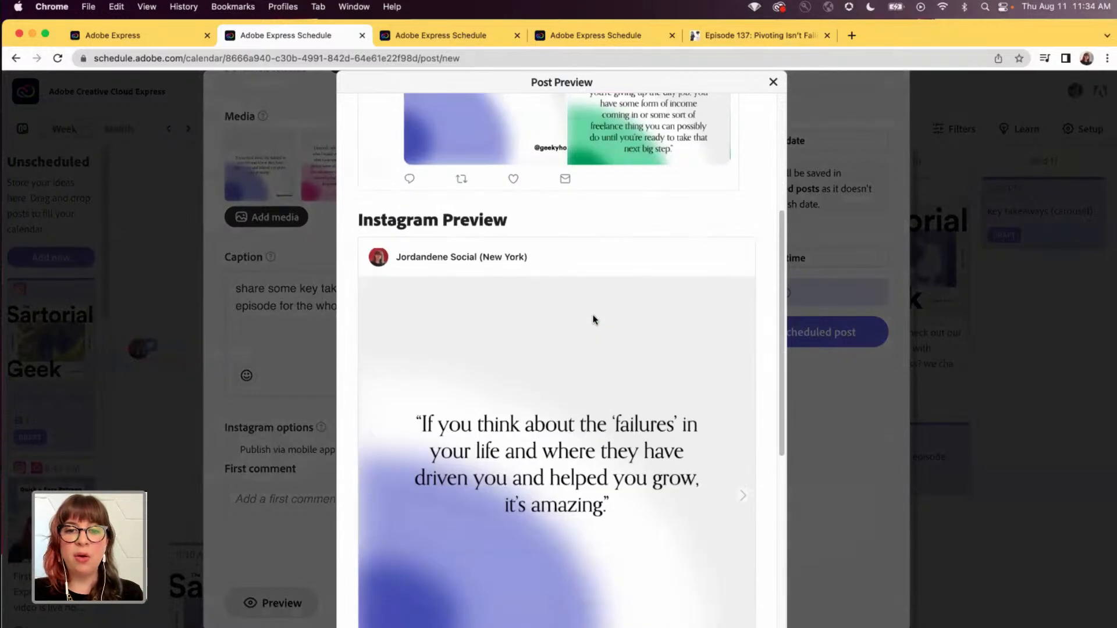
scroll(593, 319, "down", 3)
left_click(742, 310)
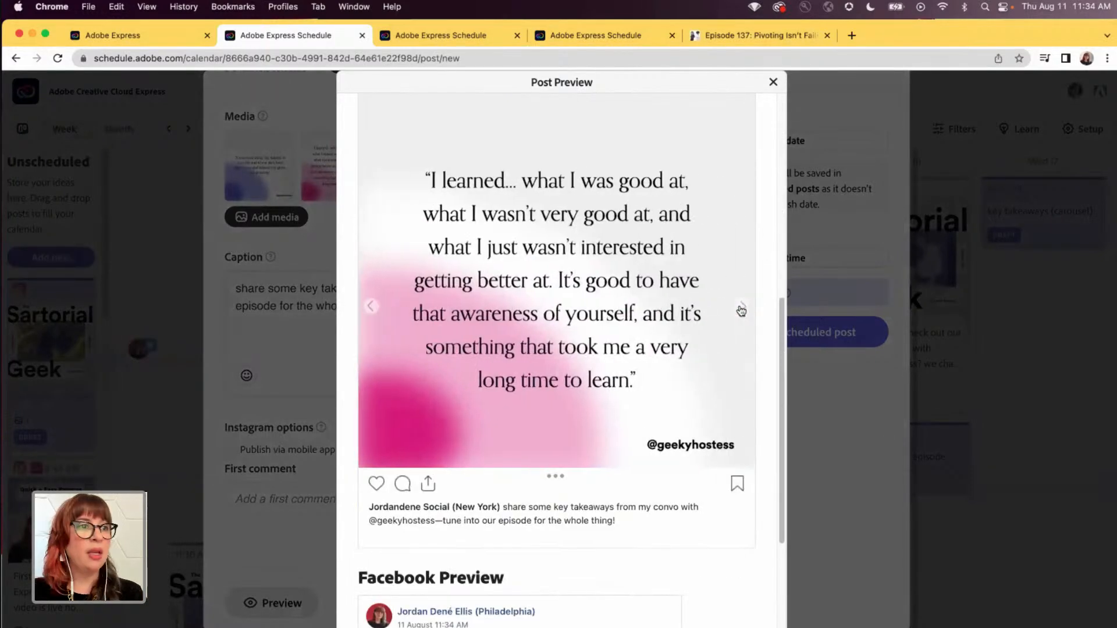
left_click(741, 310)
scroll(623, 335, "down", 3)
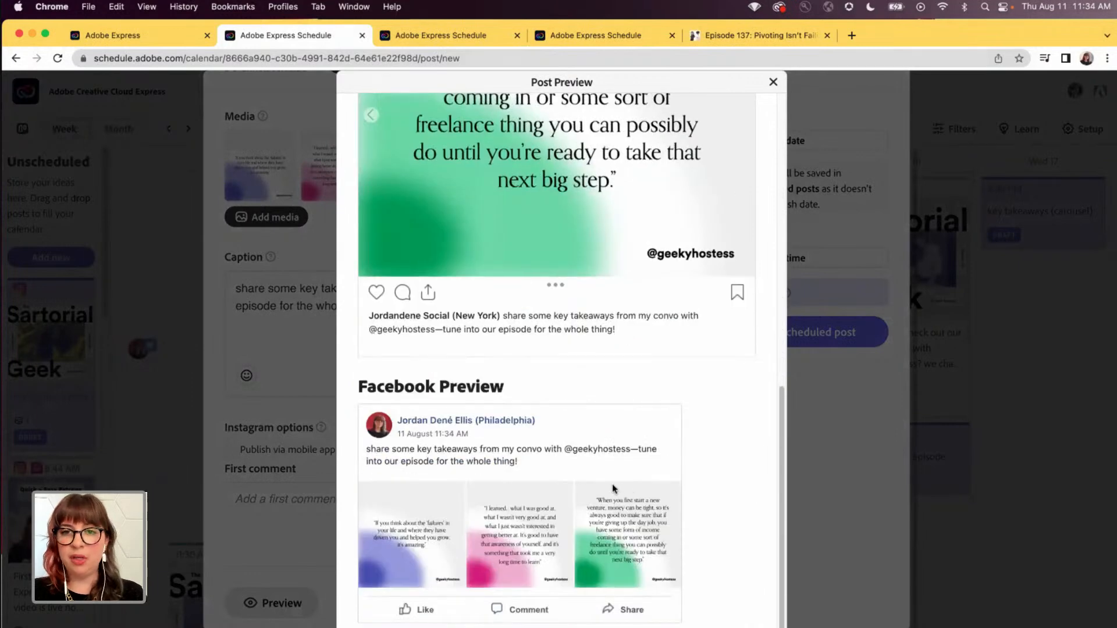
scroll(605, 491, "up", 10)
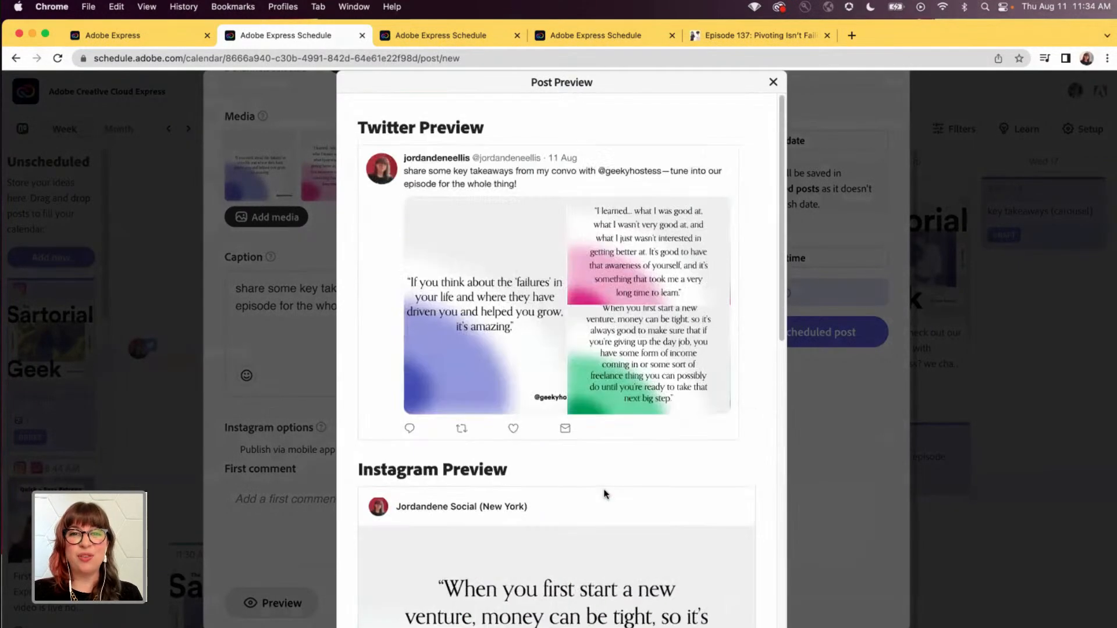
- Close the preview, set the carousel post's publish date to 17 Aug 2022 and schedule it
left_click(772, 82)
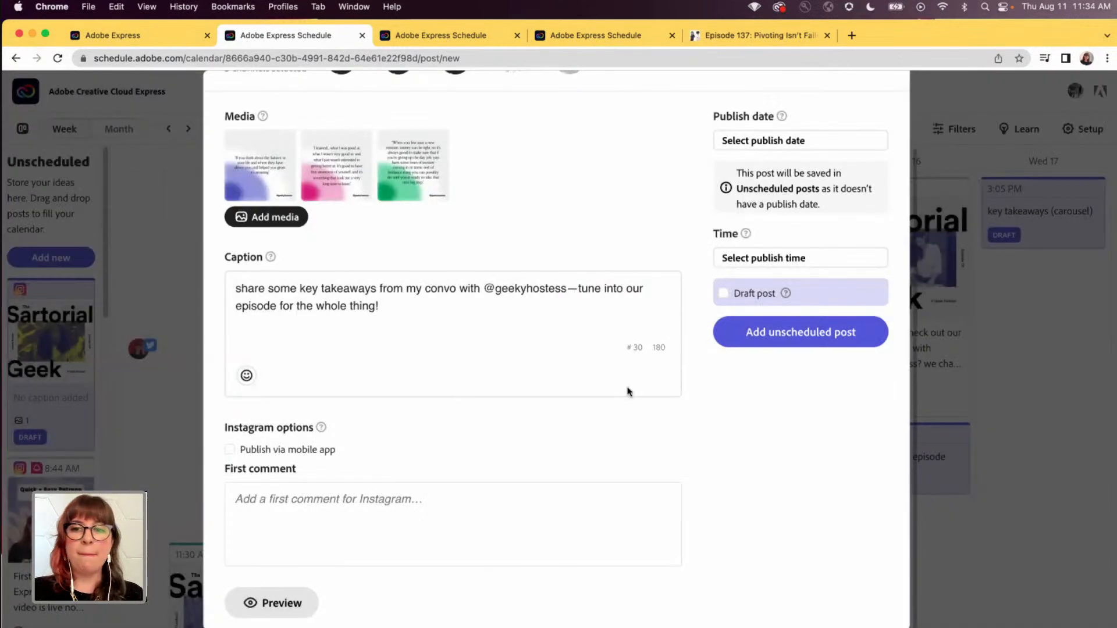
left_click(752, 143)
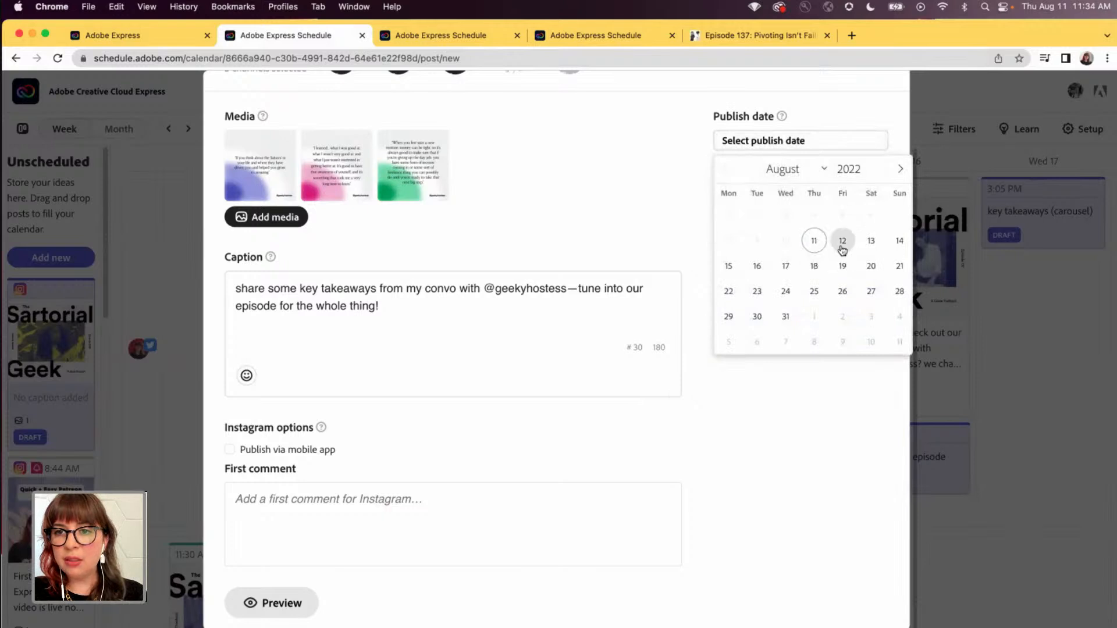
left_click(787, 268)
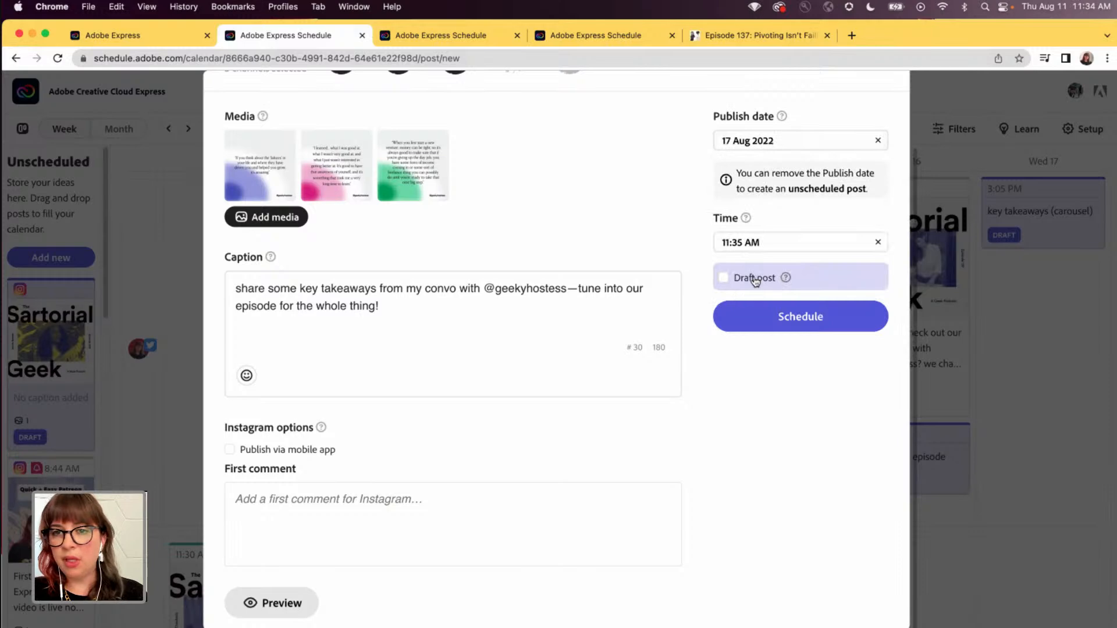
left_click(779, 319)
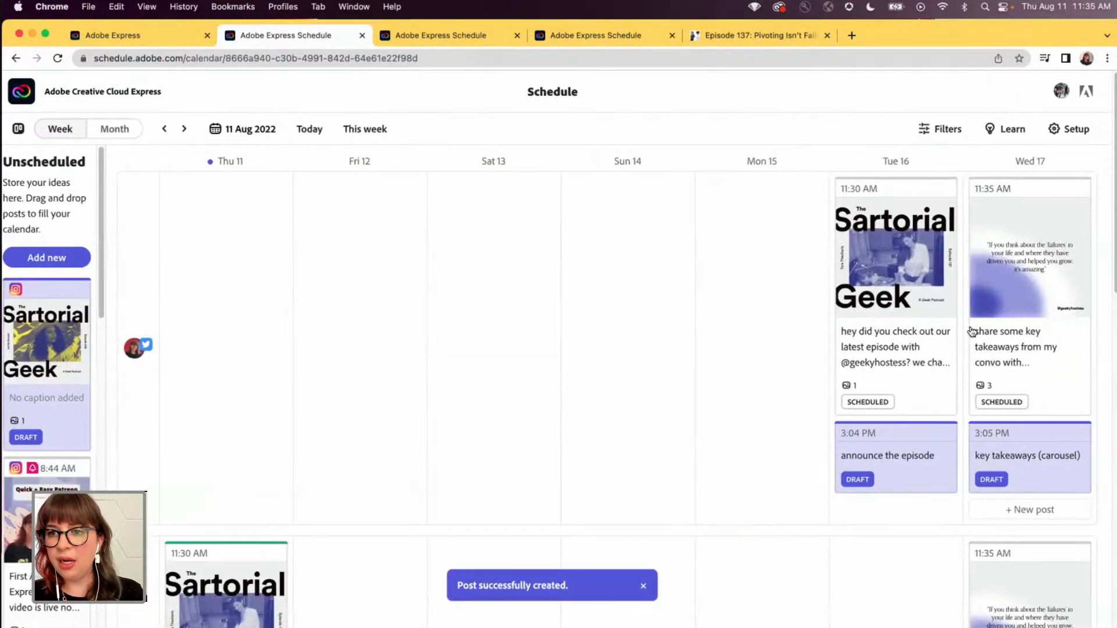
scroll(956, 311, "down", 3)
scroll(956, 311, "up", 3)
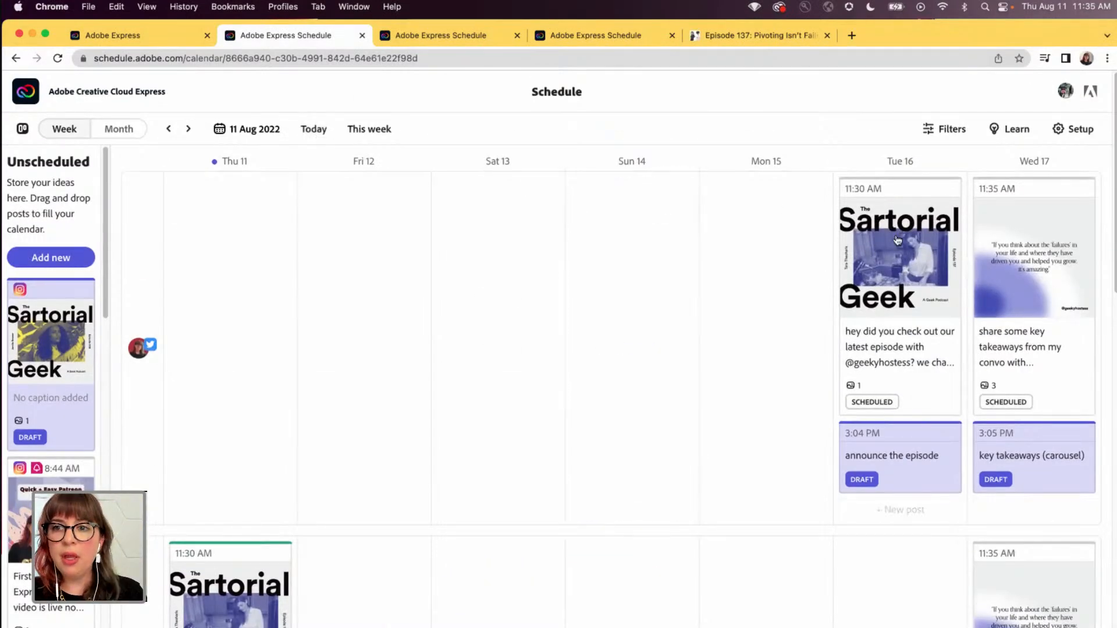
- Show the calendar week starting 18 Aug 2022 and copy the web address of the Episode 137 page
left_click(190, 129)
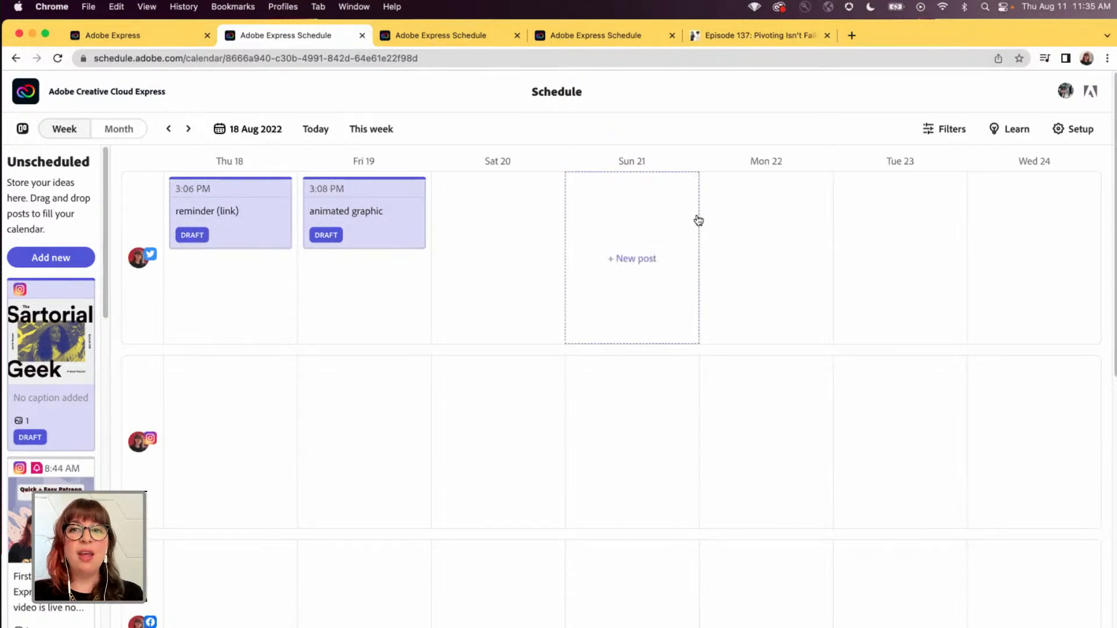
left_click(753, 40)
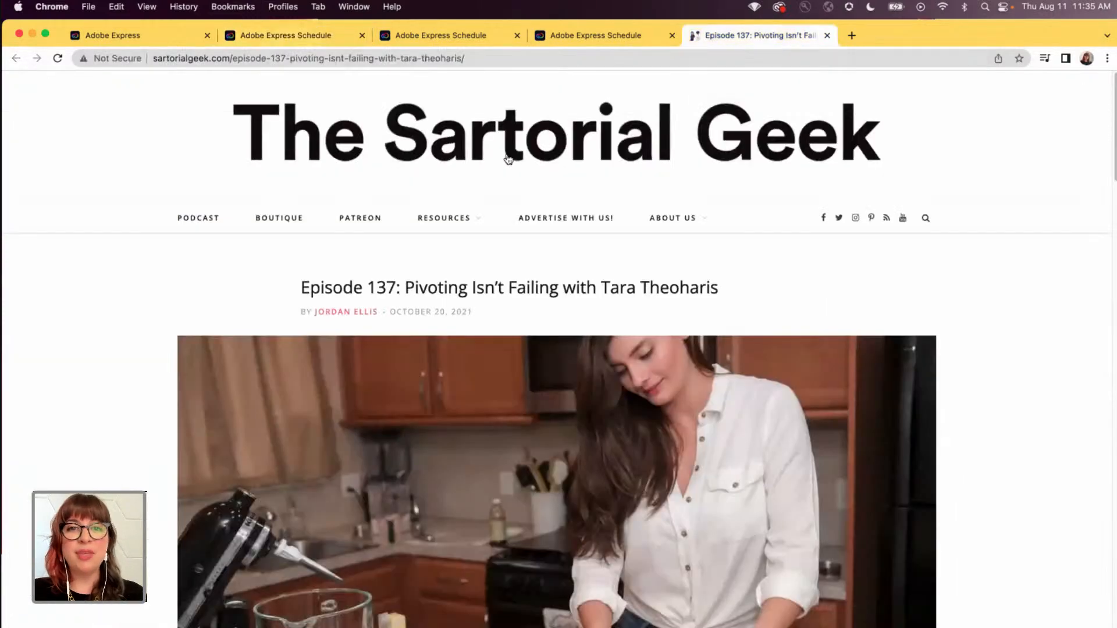
left_click(522, 59)
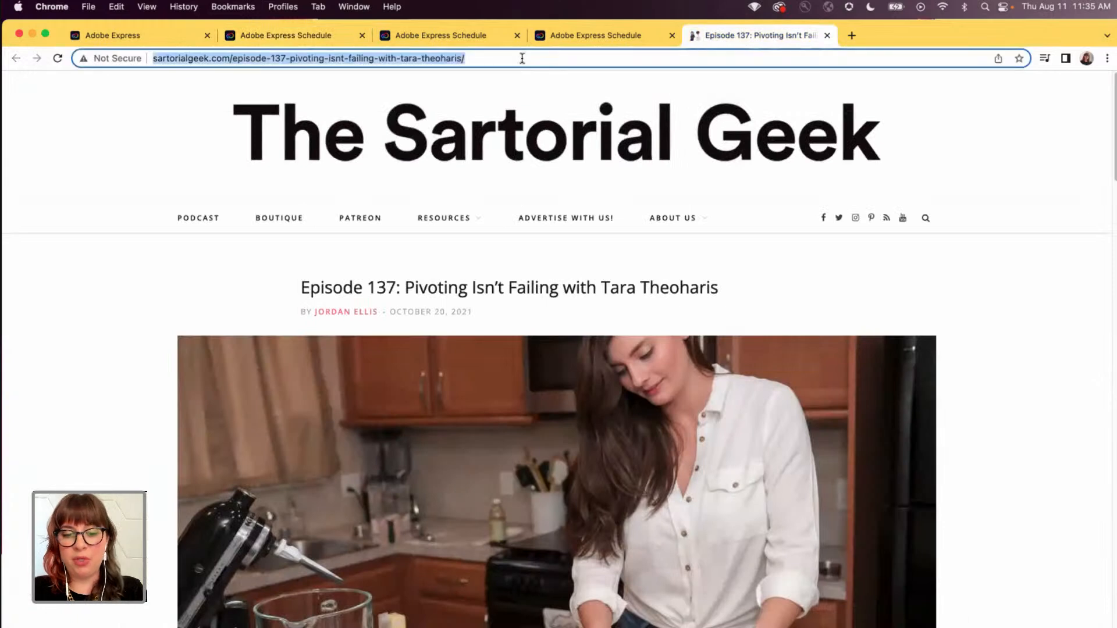
key("super+c")
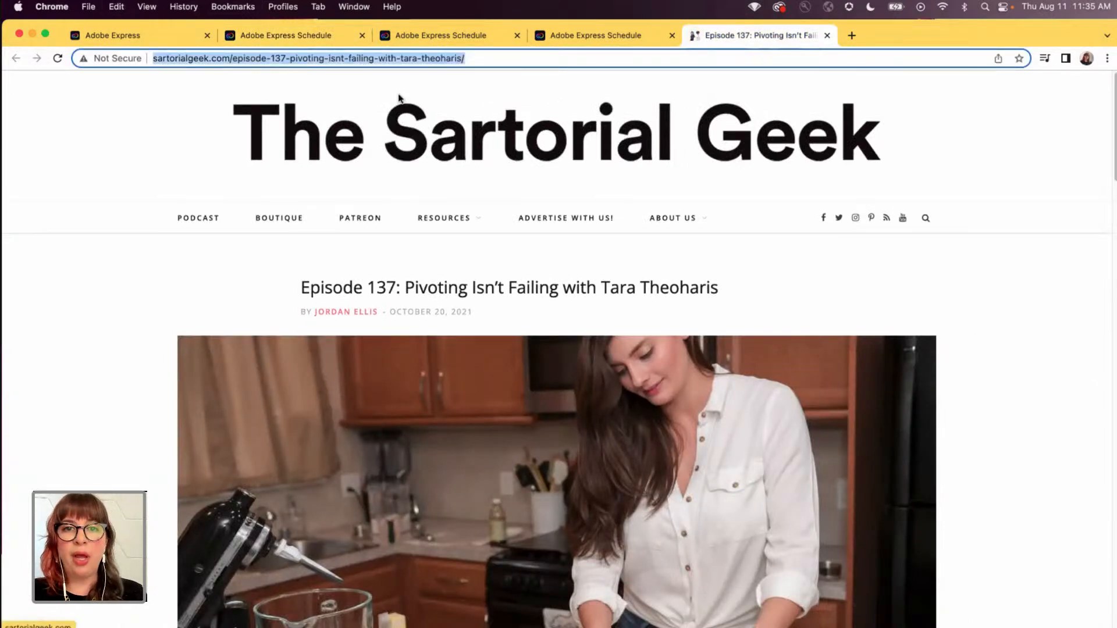
- Create a new post in the schedule calendar with the publish date 18 Aug 2022
left_click(158, 34)
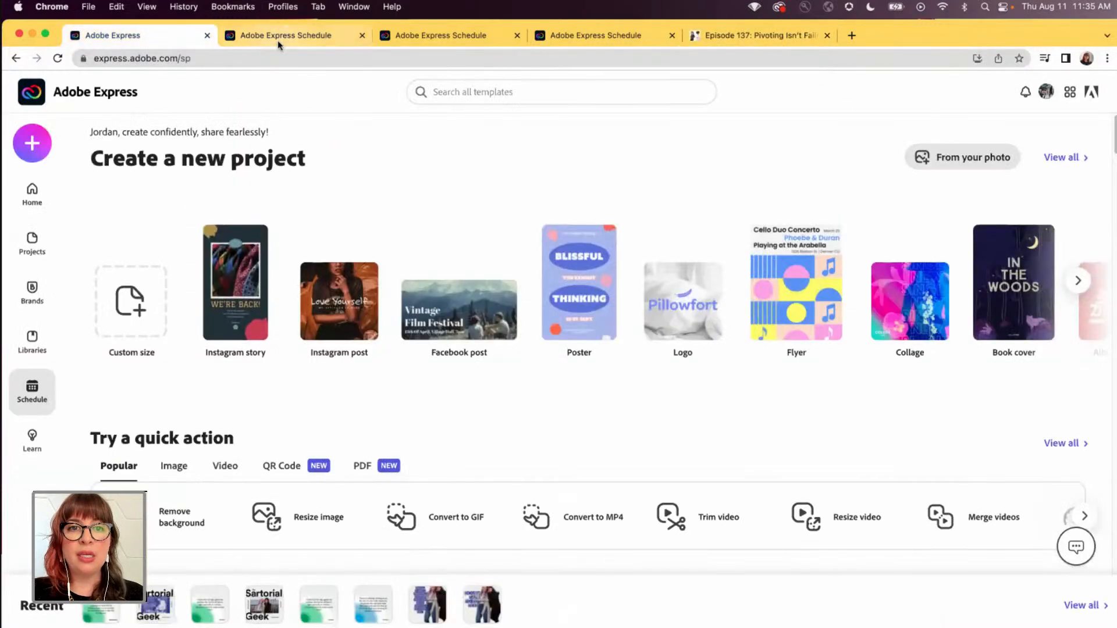
left_click(277, 40)
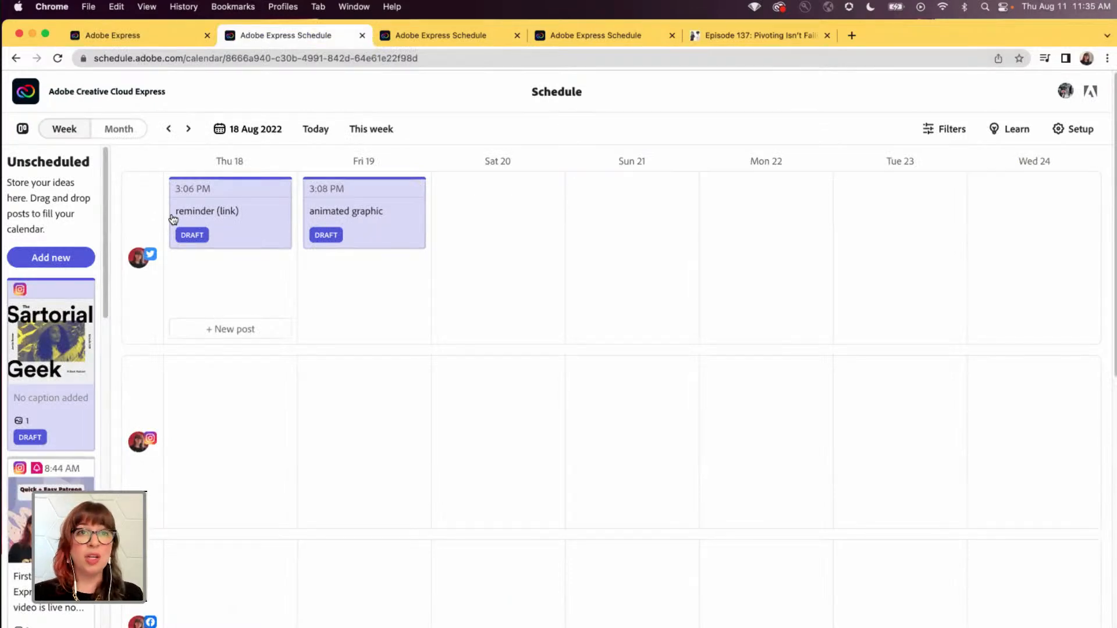
left_click(57, 258)
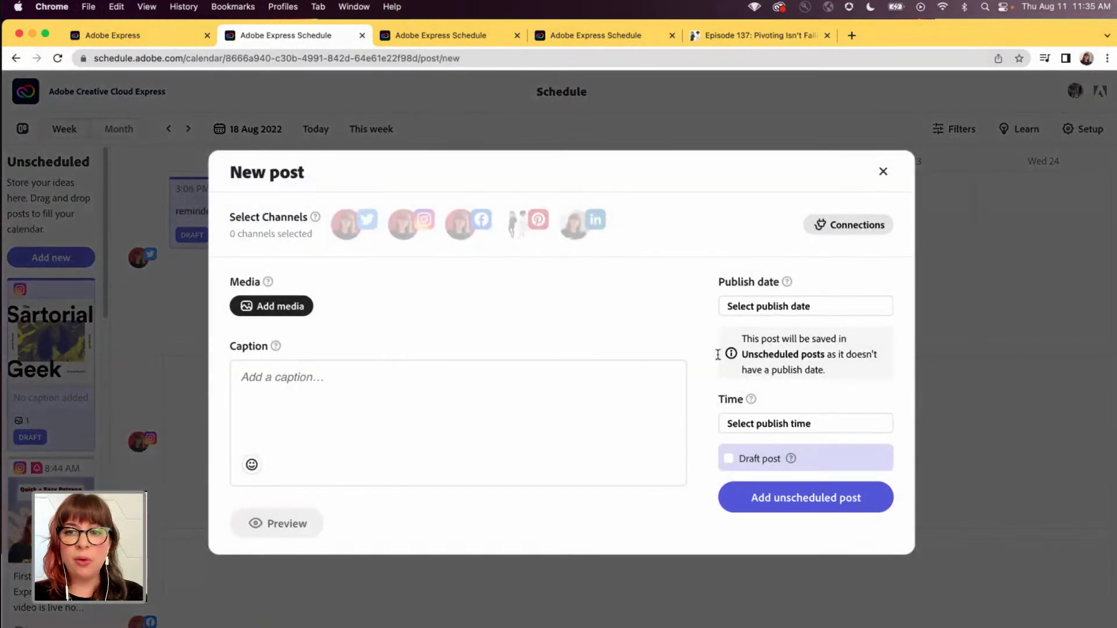
left_click(797, 306)
left_click(826, 436)
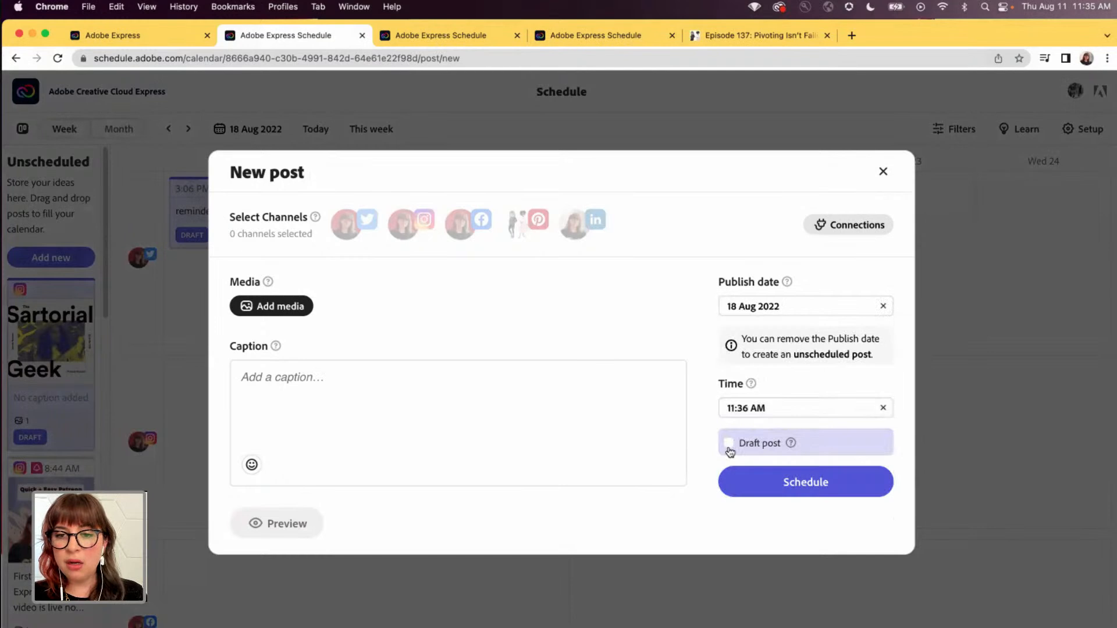
- Select the Twitter, Instagram and Facebook channels for the new post
left_click(347, 224)
left_click(404, 225)
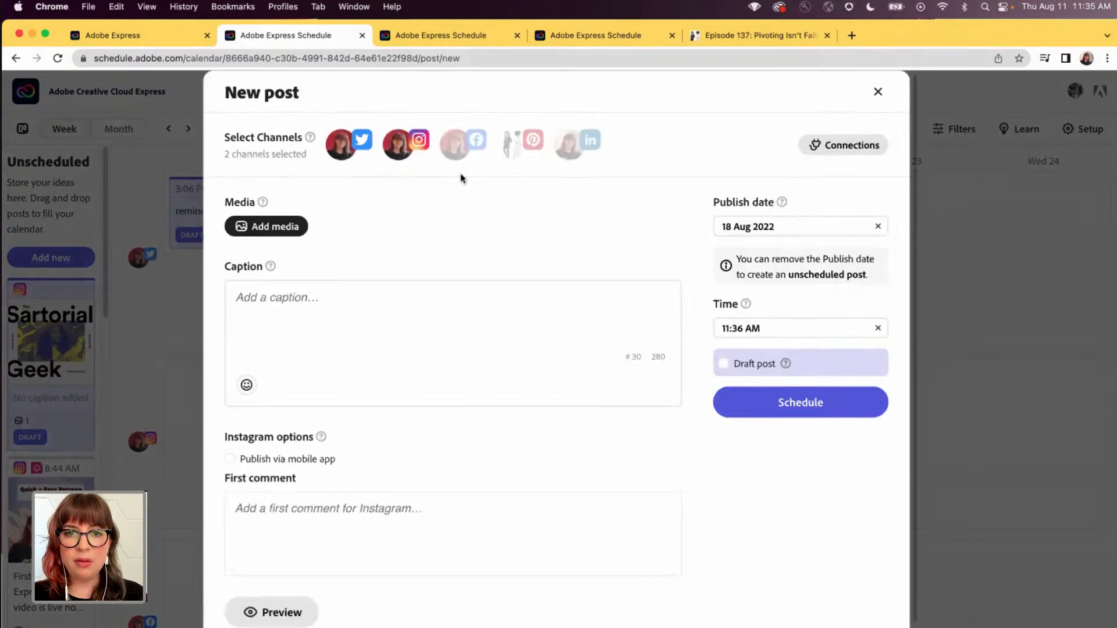
left_click(459, 156)
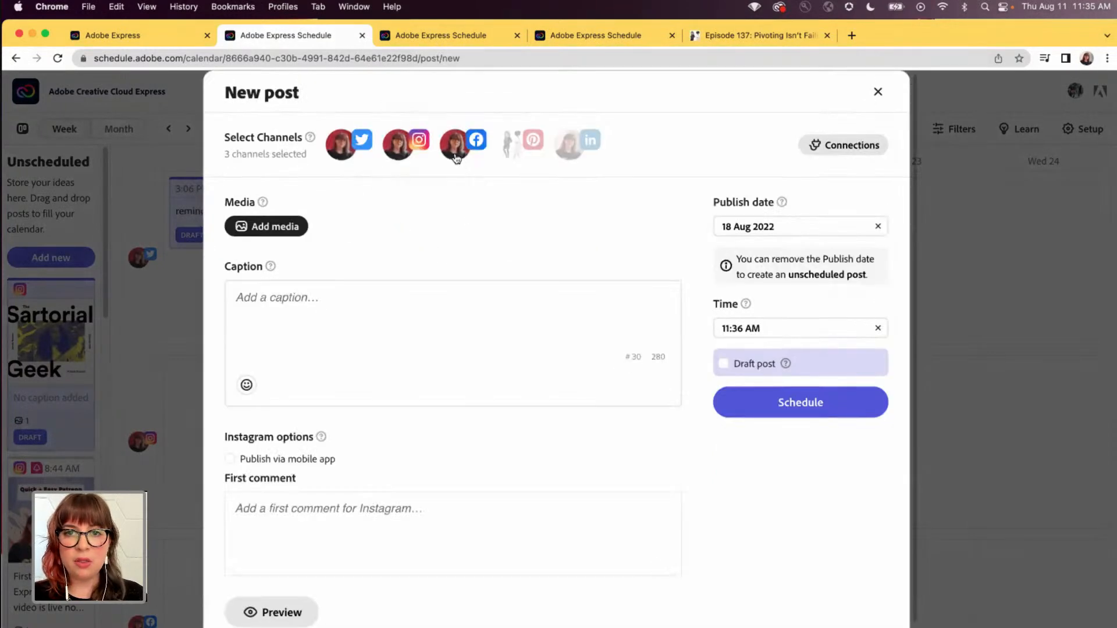
left_click(284, 303)
key("super+v")
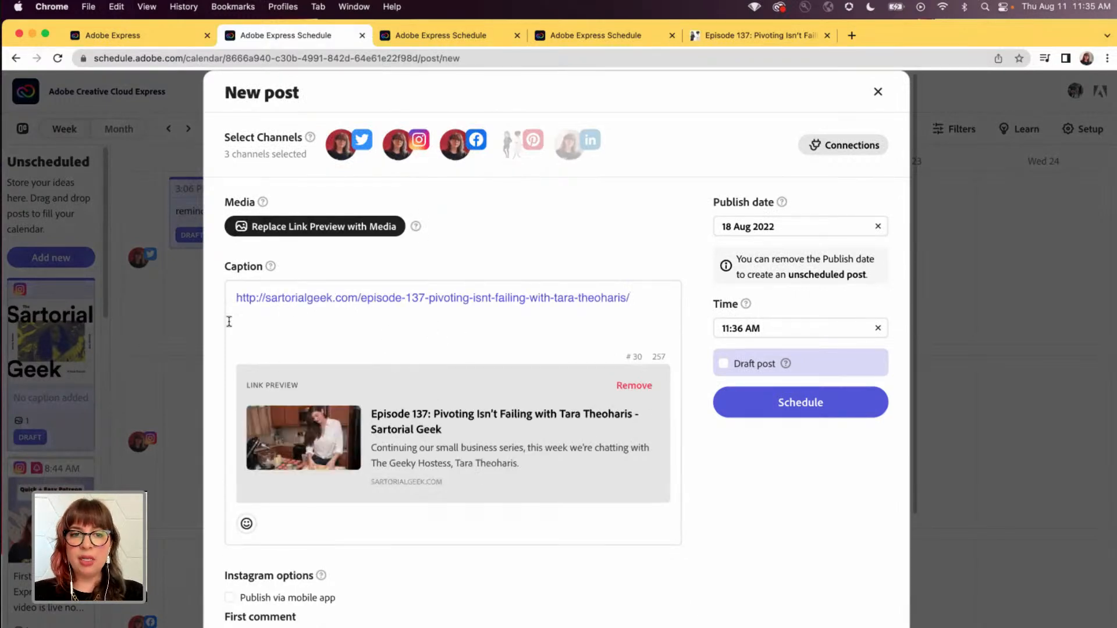
left_click(233, 298)
key("Return")
key("Return")
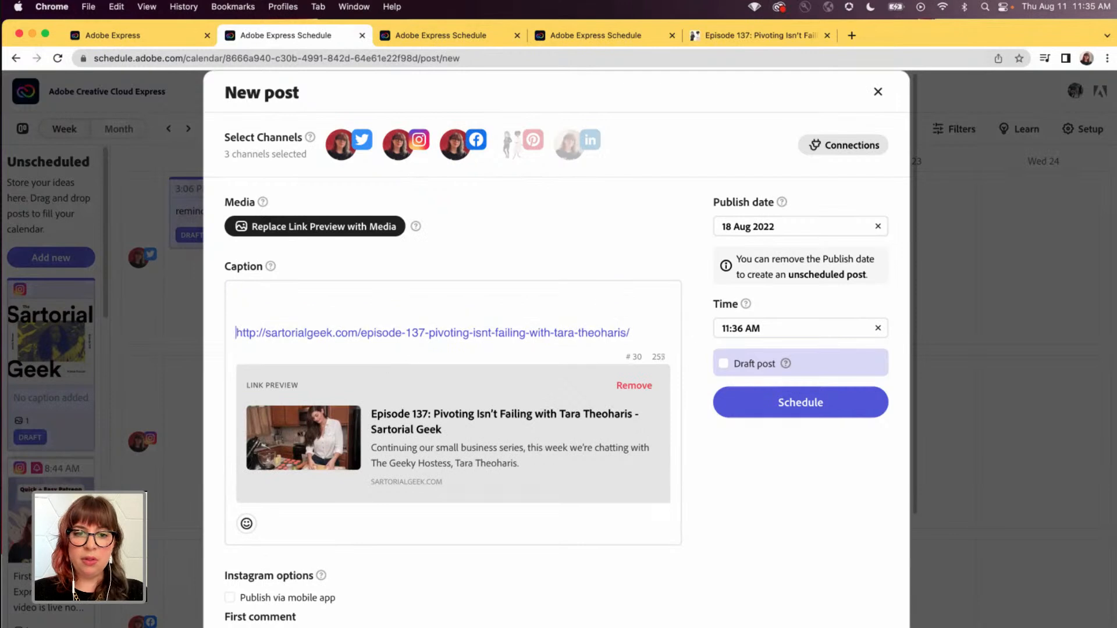
type("in case you missed it,")
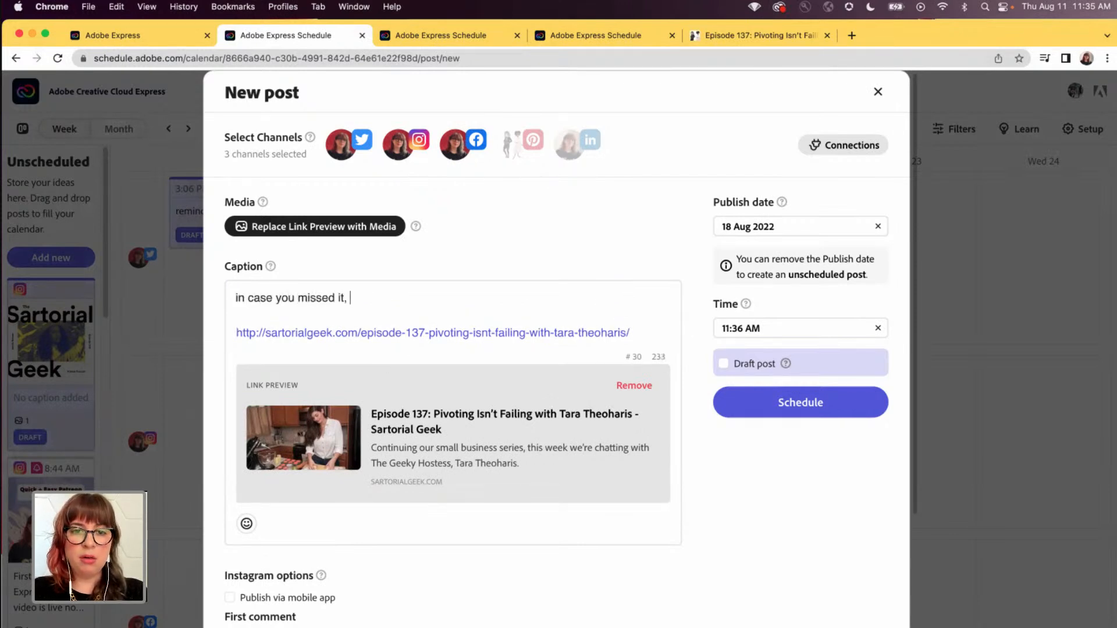
type(" don't forget to listen to")
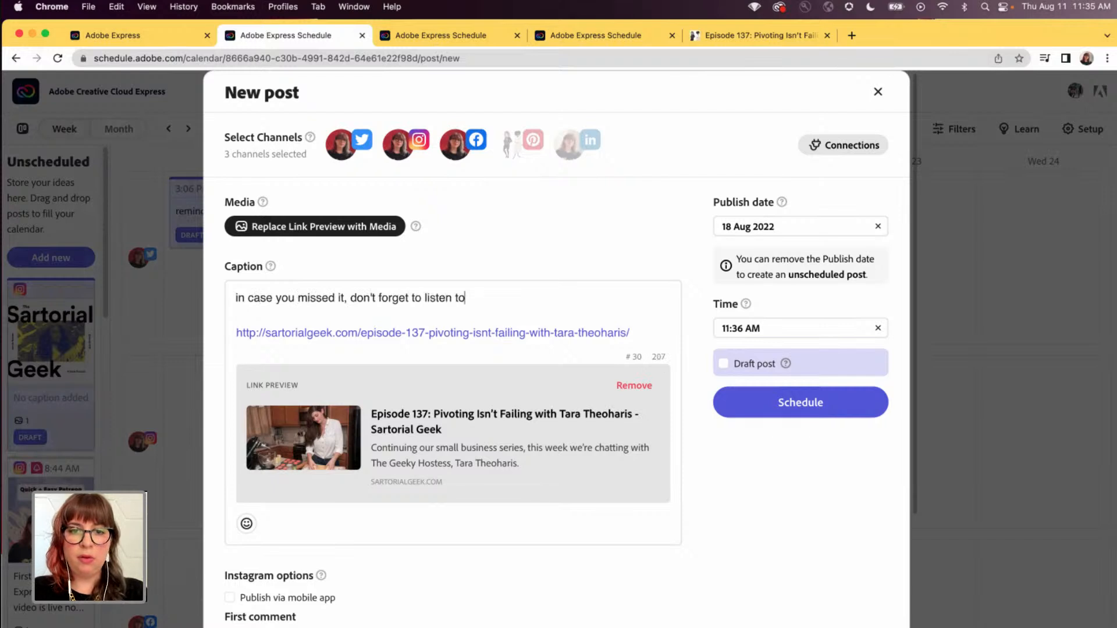
type(" our latest episod")
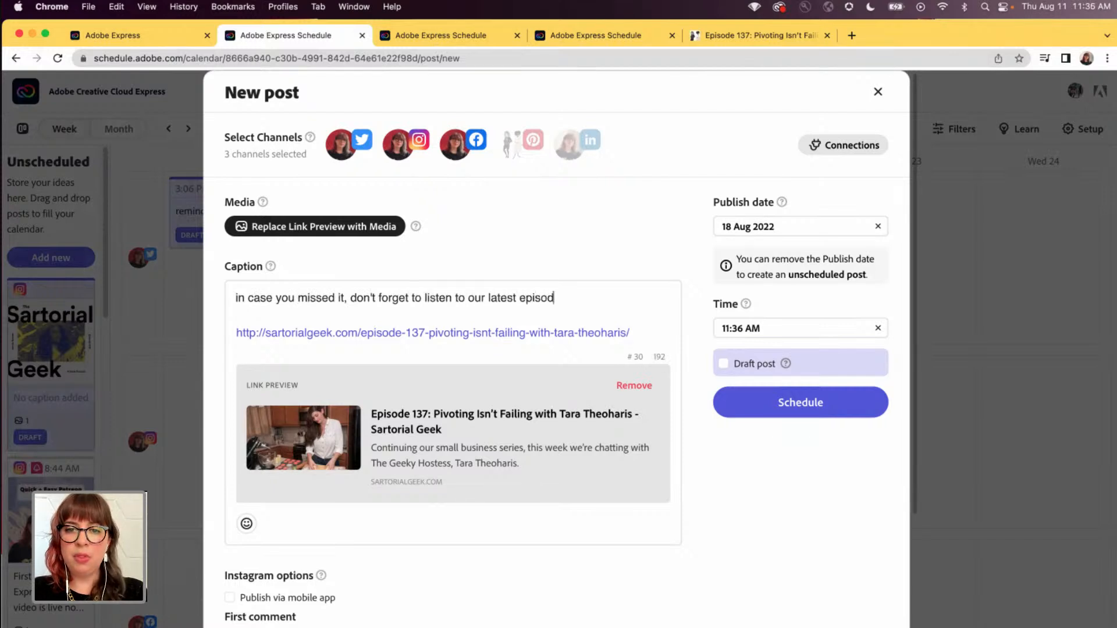
type("e with @gee")
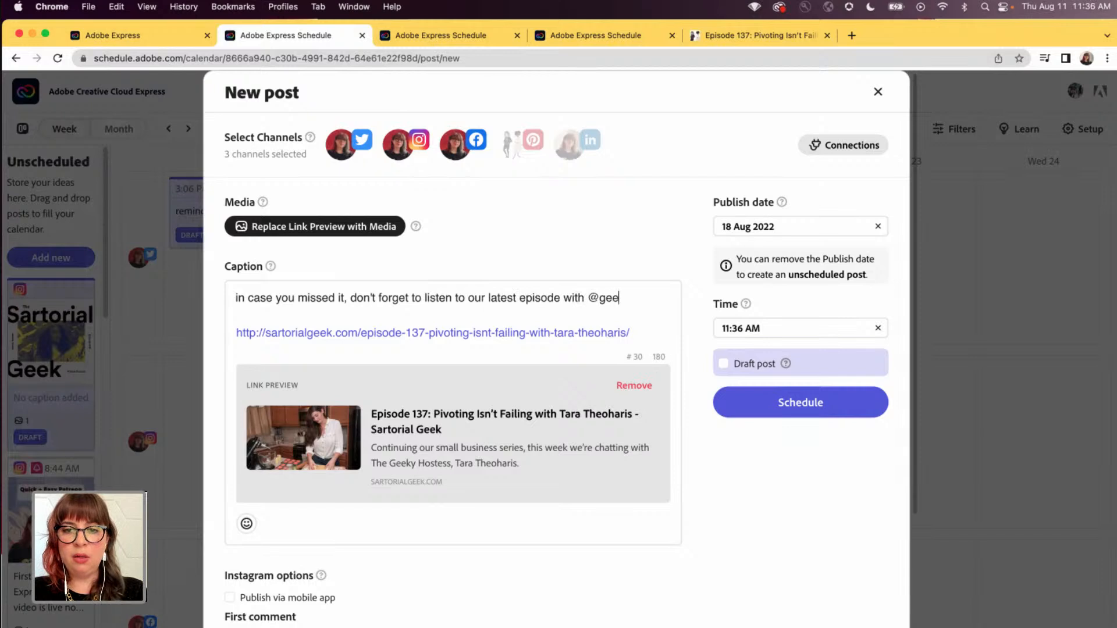
type("kyhostess.")
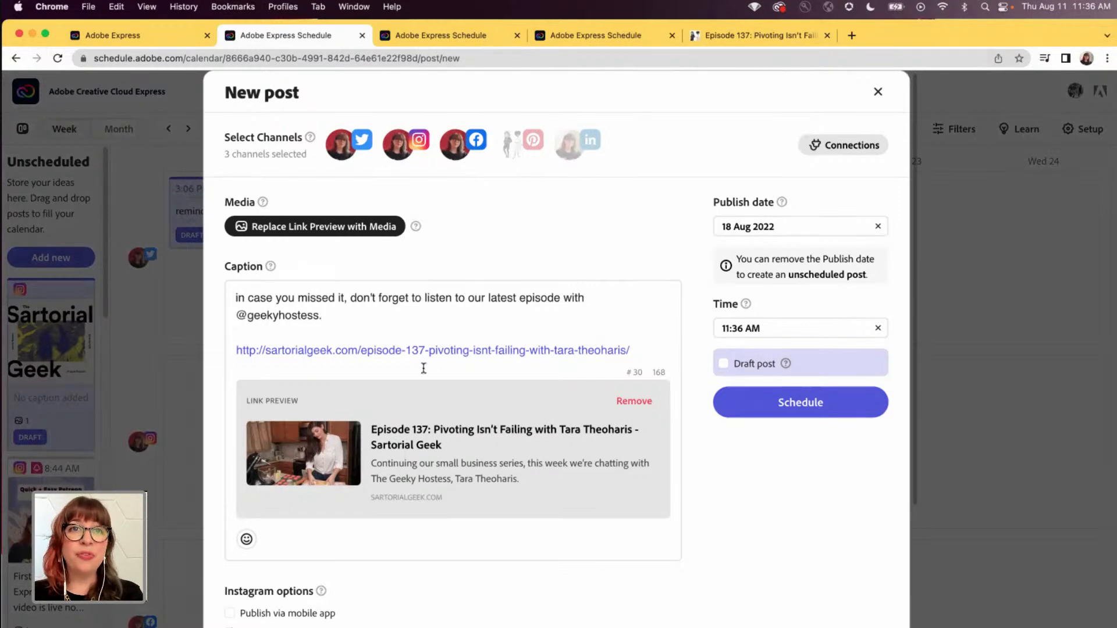
- Remove Instagram from the link post's selected channels
scroll(701, 441, "down", 3)
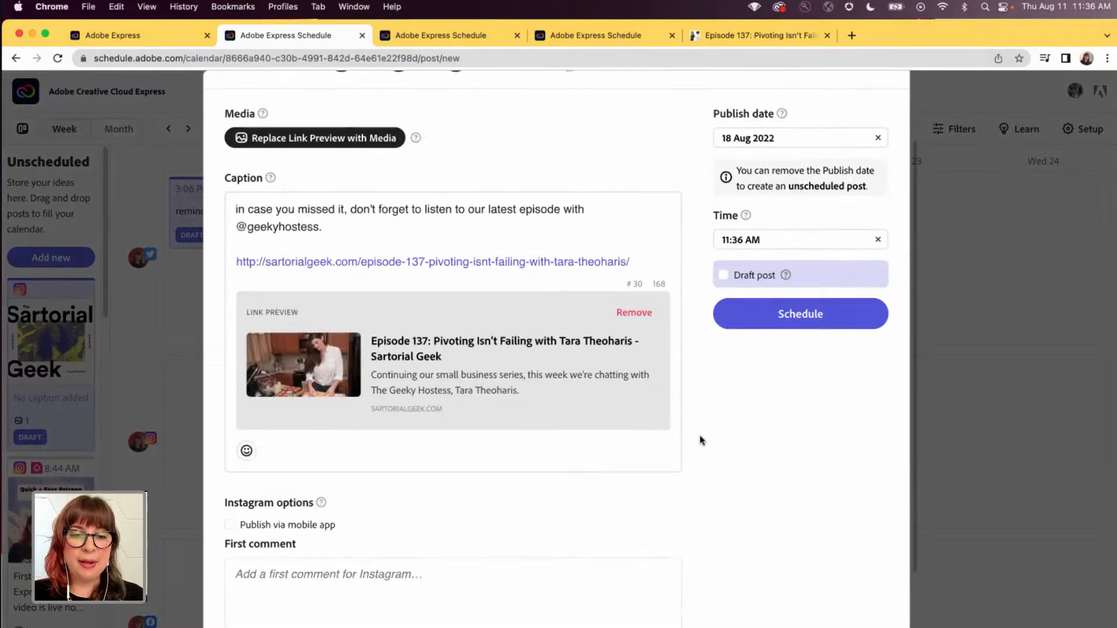
scroll(701, 441, "up", 3)
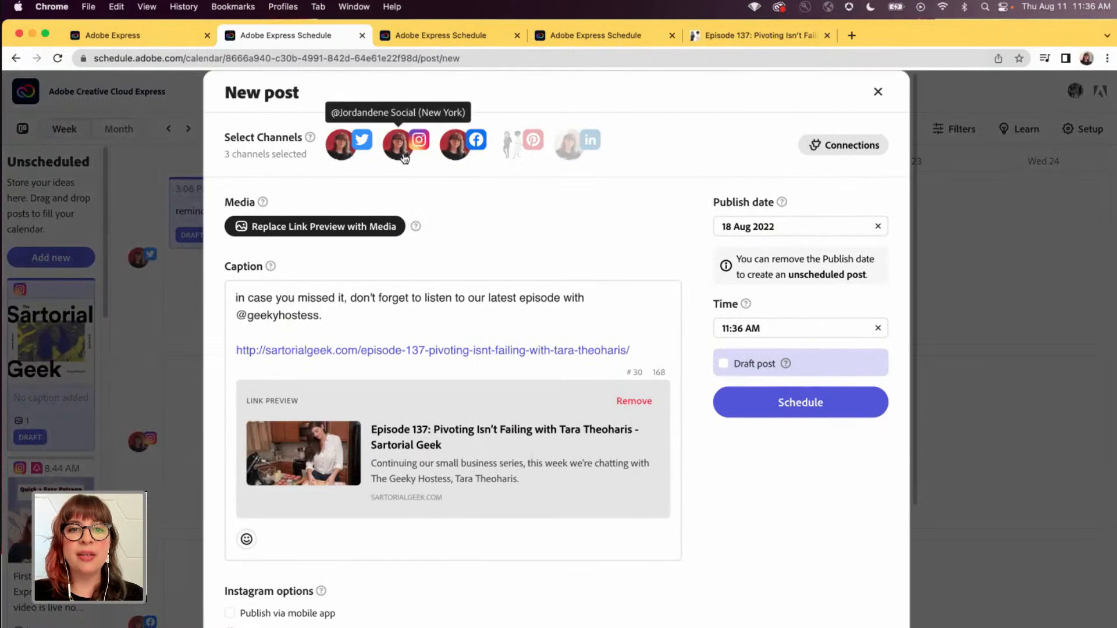
left_click(403, 155)
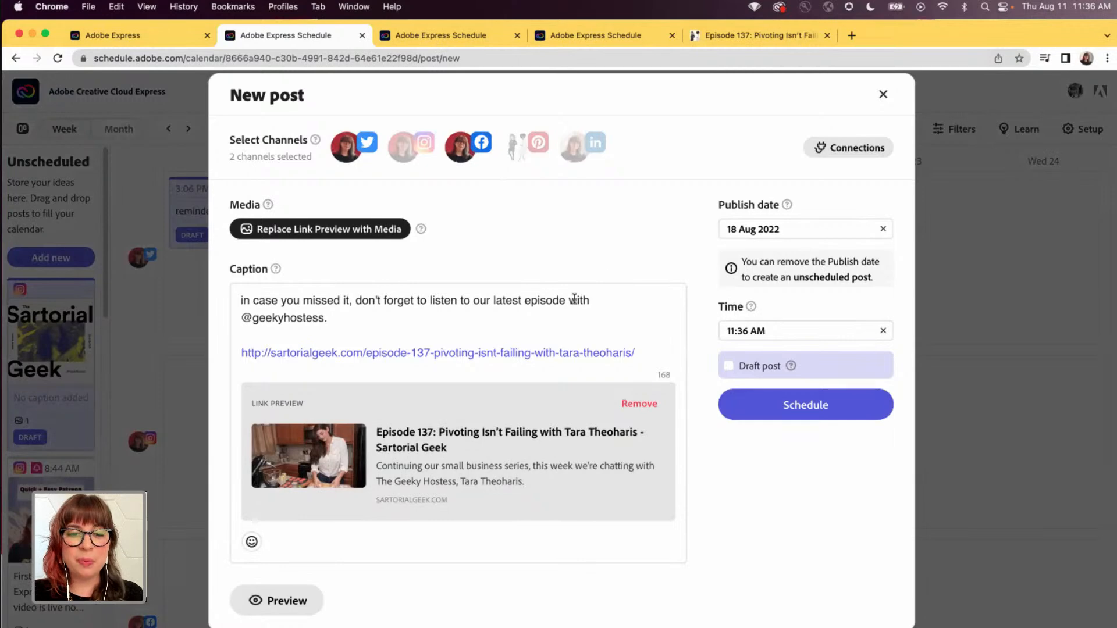
- Preview the link post for Twitter and Facebook, then schedule it
left_click(300, 596)
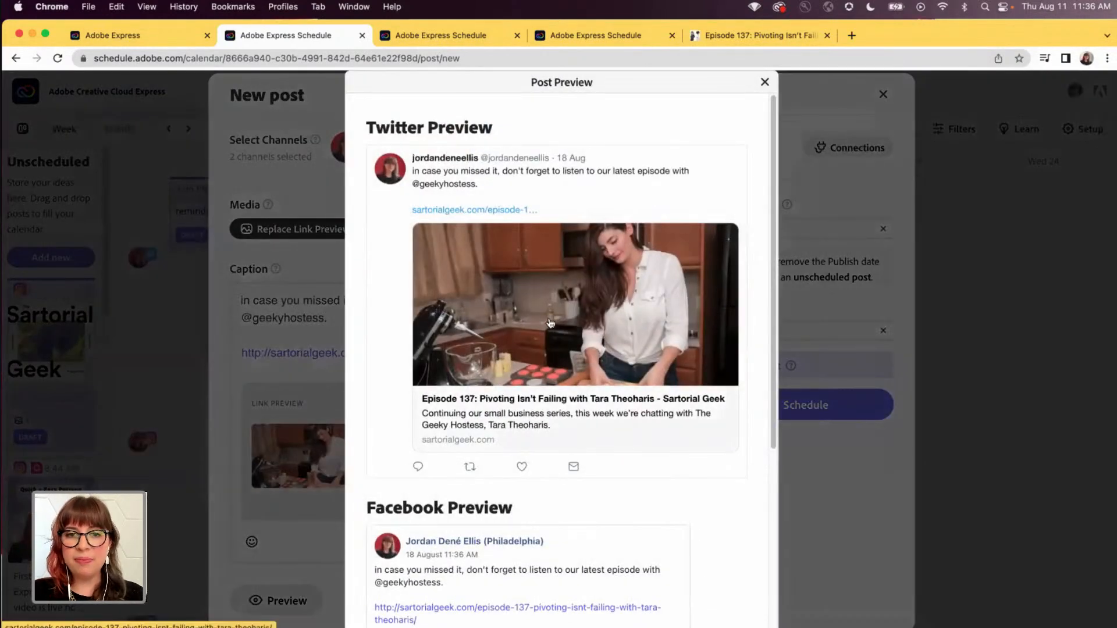
scroll(645, 344, "down", 5)
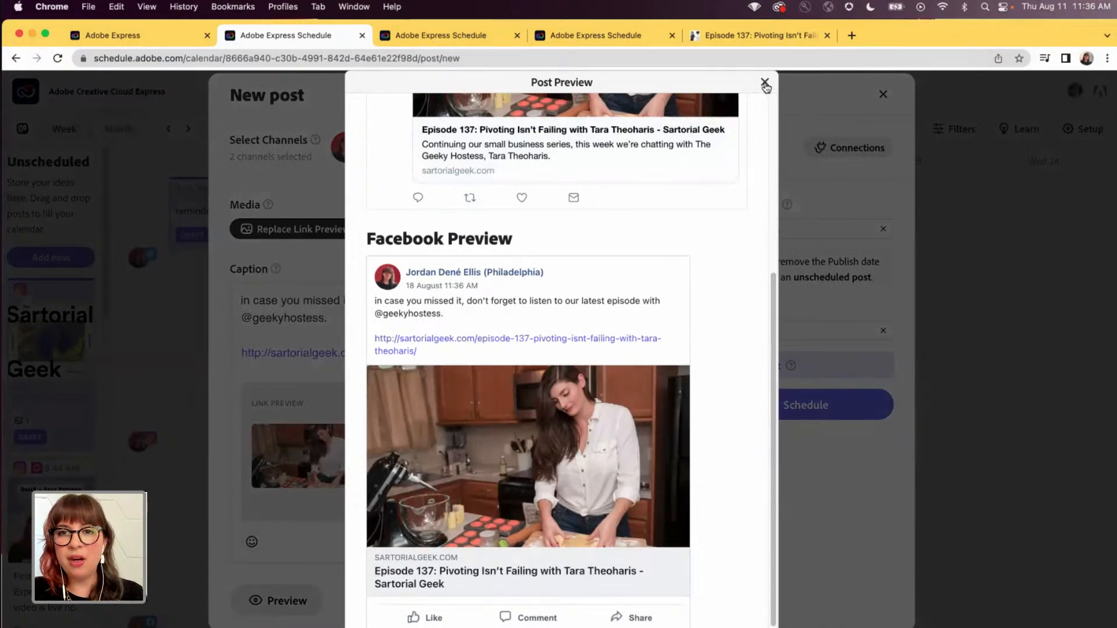
left_click(765, 82)
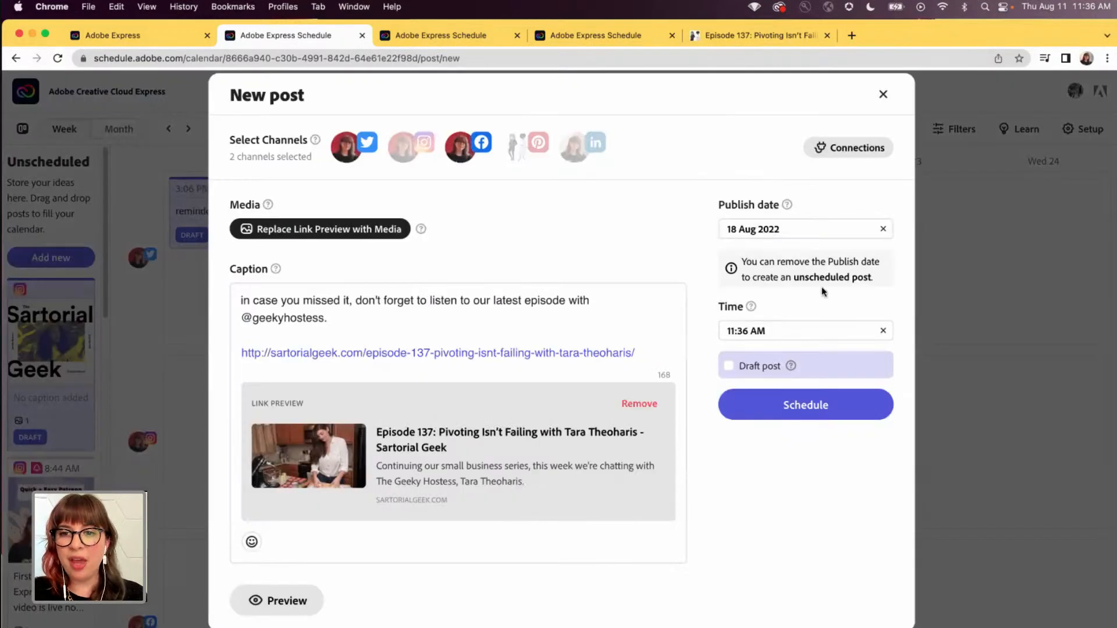
left_click(799, 405)
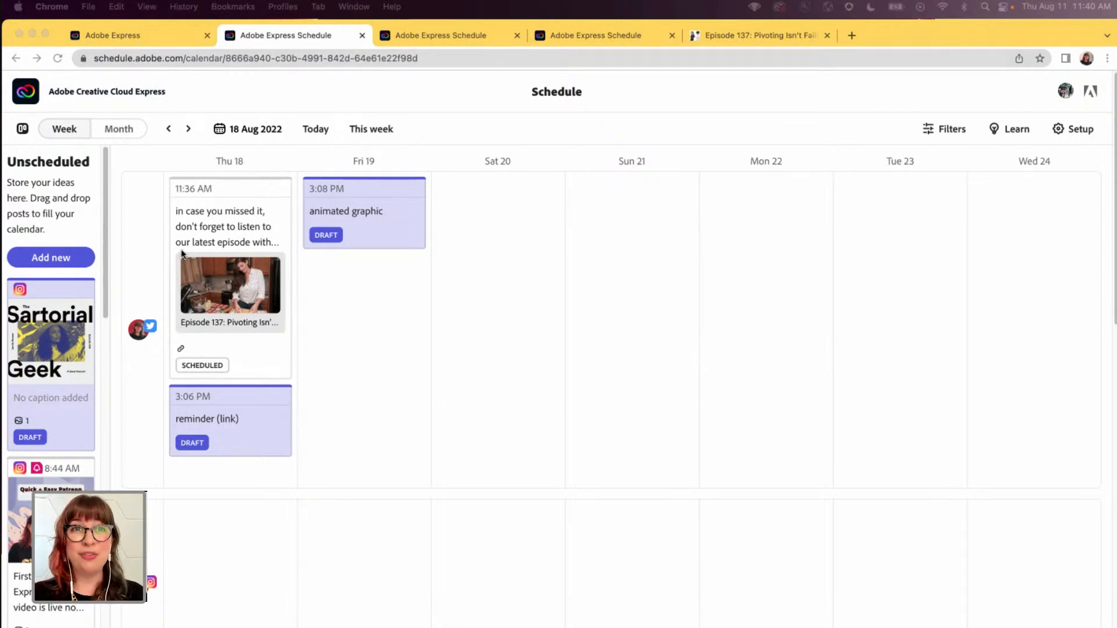
- Switch to Adobe Express and create a project from the Animated Quote template in the SartorialGeek library
left_click(130, 39)
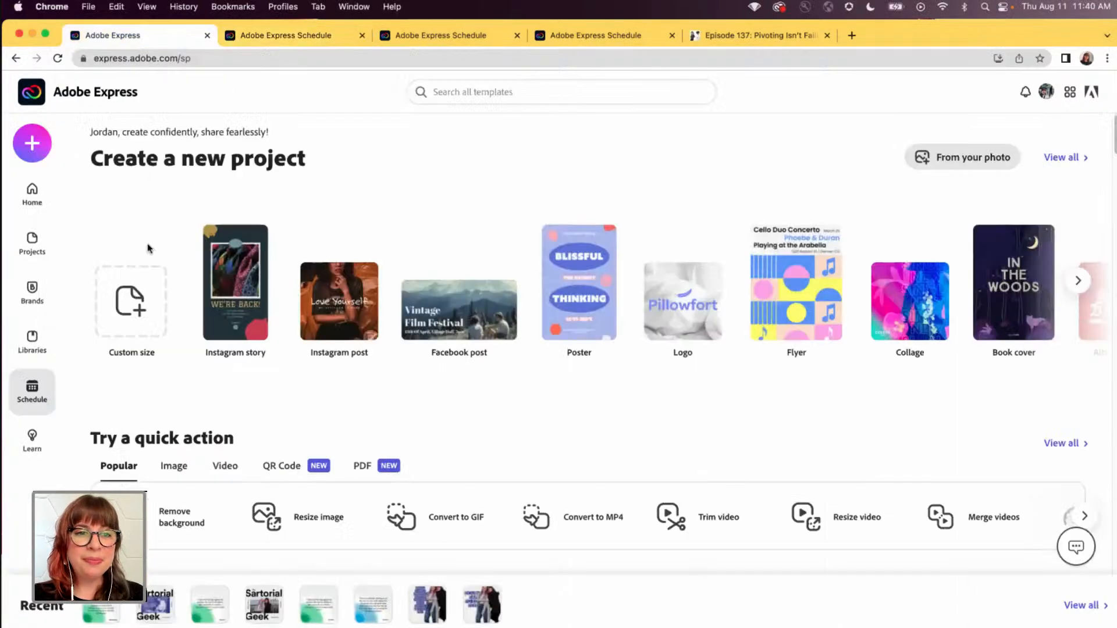
left_click(32, 349)
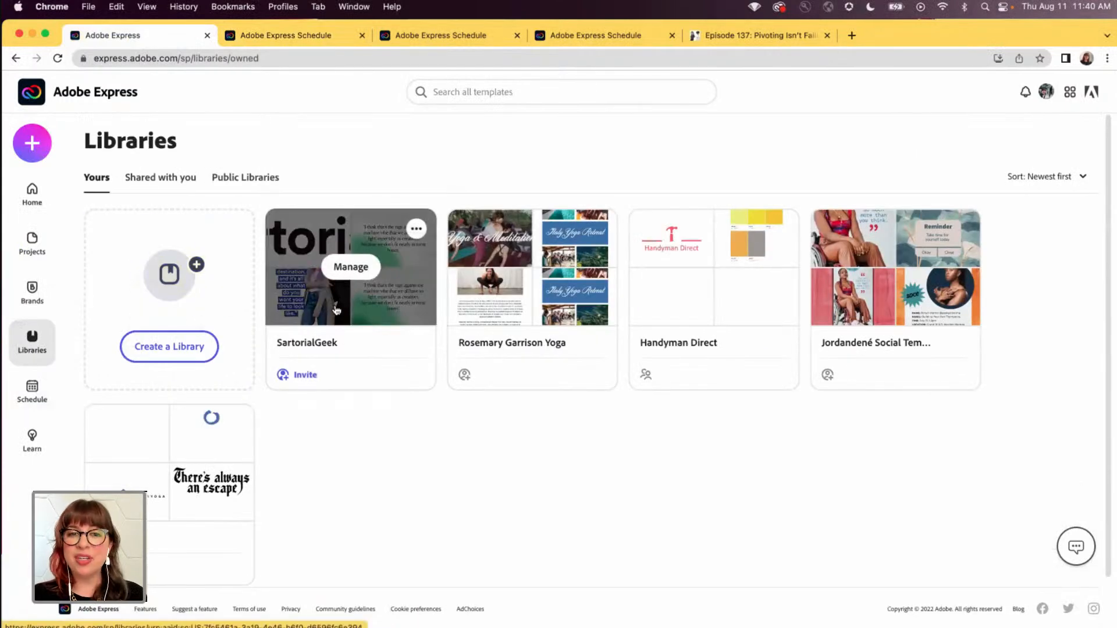
left_click(334, 312)
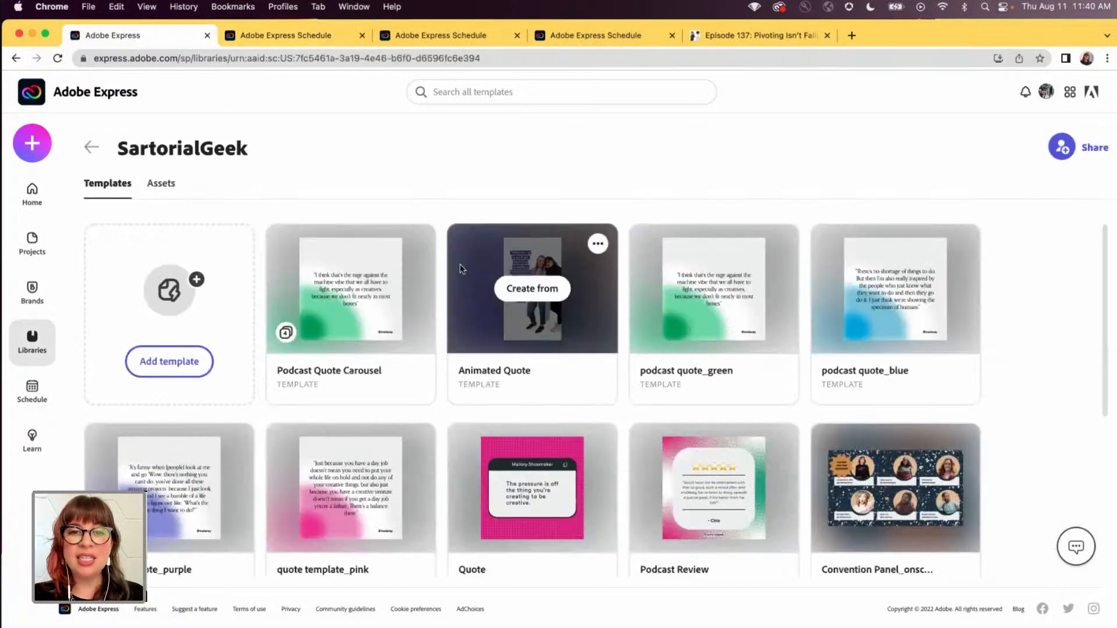
left_click(535, 291)
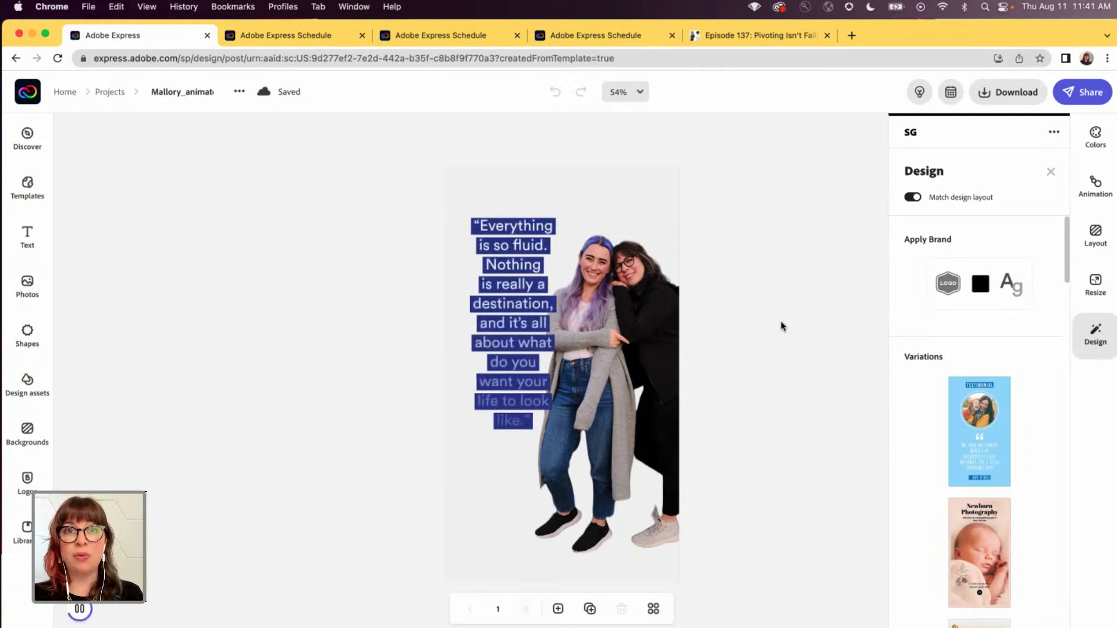
- Replace the cutout photo of the two people with Image from iOS (1).jpg from the Downloads folder
left_click(654, 343)
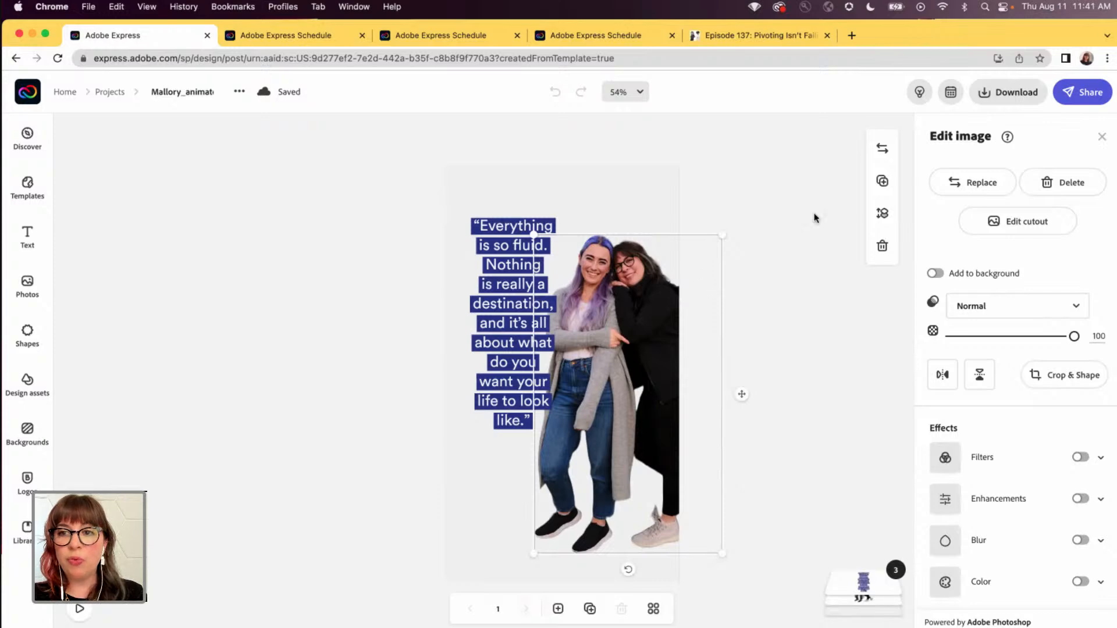
left_click(965, 185)
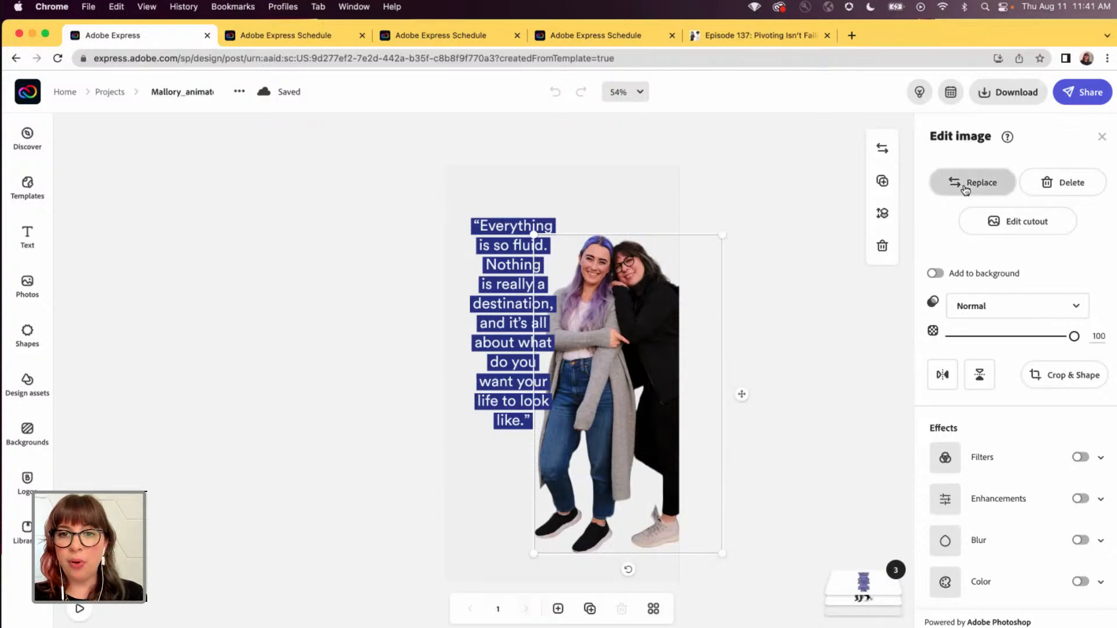
left_click(150, 181)
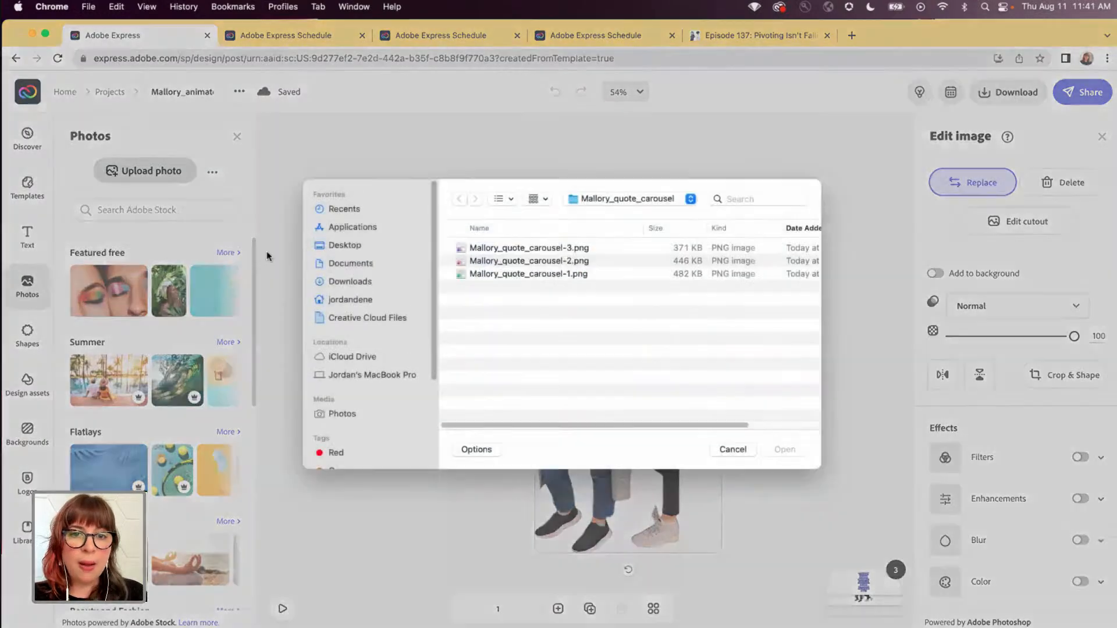
left_click(344, 284)
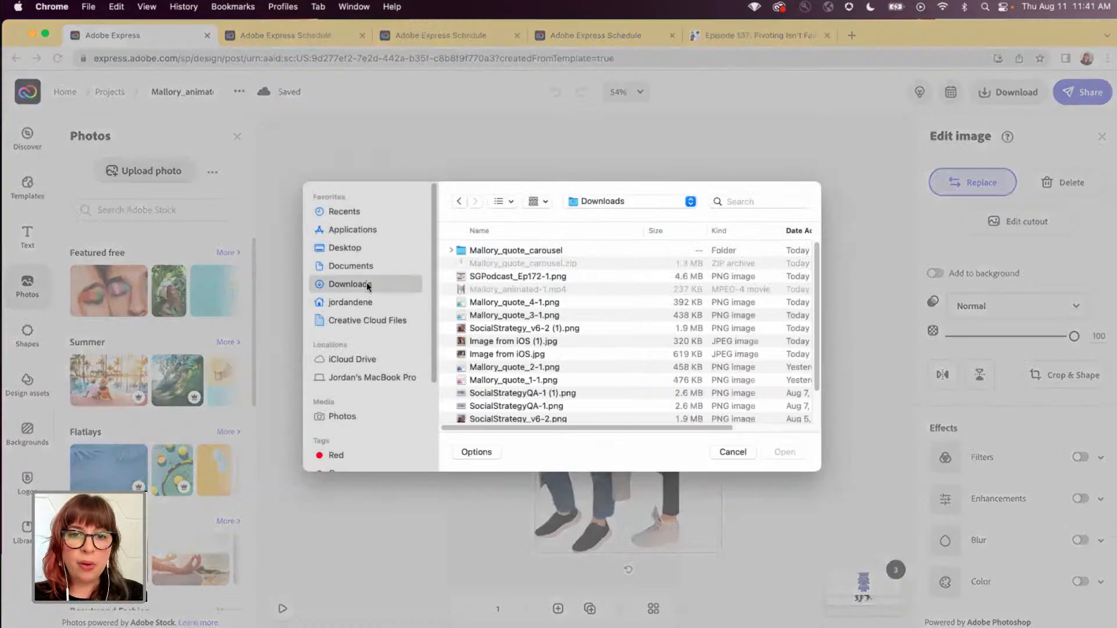
left_click(488, 340)
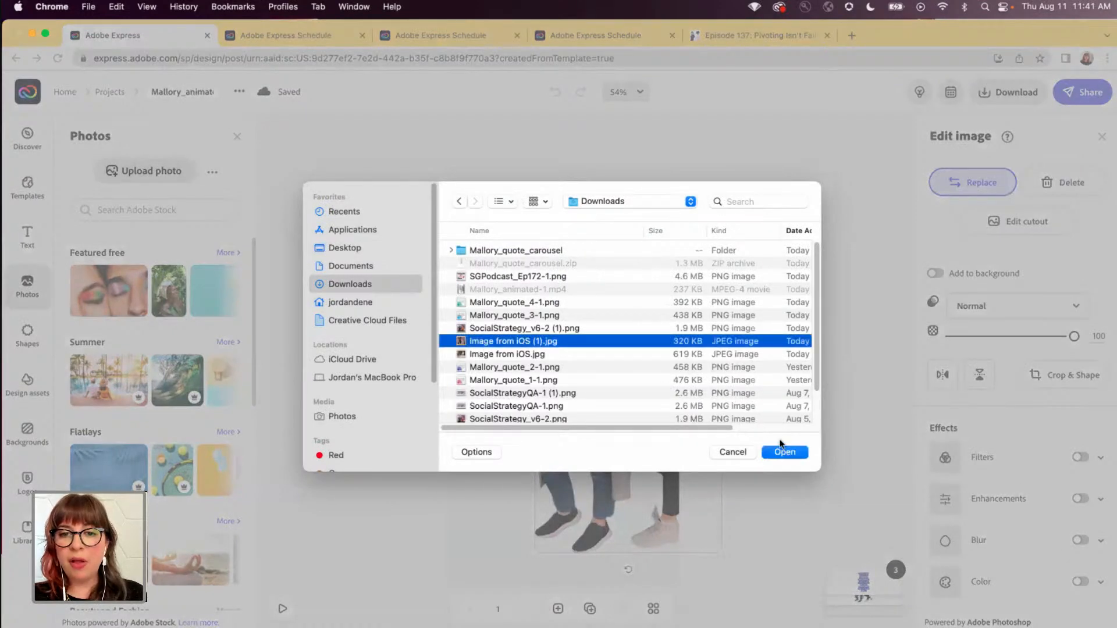
left_click(785, 453)
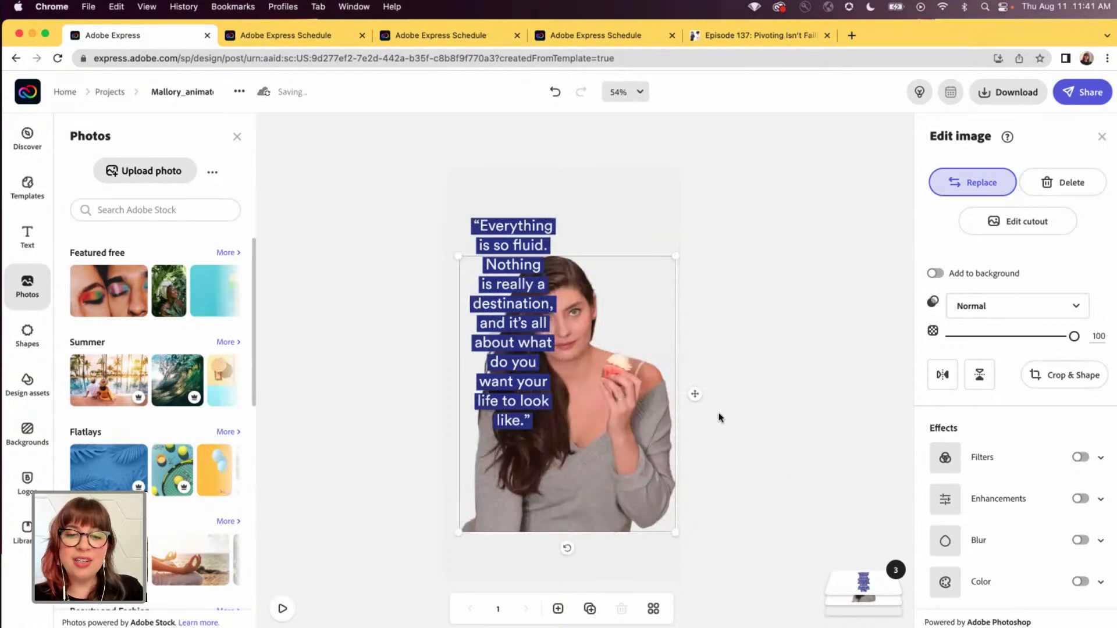
- Move the new photo down to the page's bottom edge and shift the old quote text to the upper right, clear of her face
left_click_drag(586, 446, 577, 481)
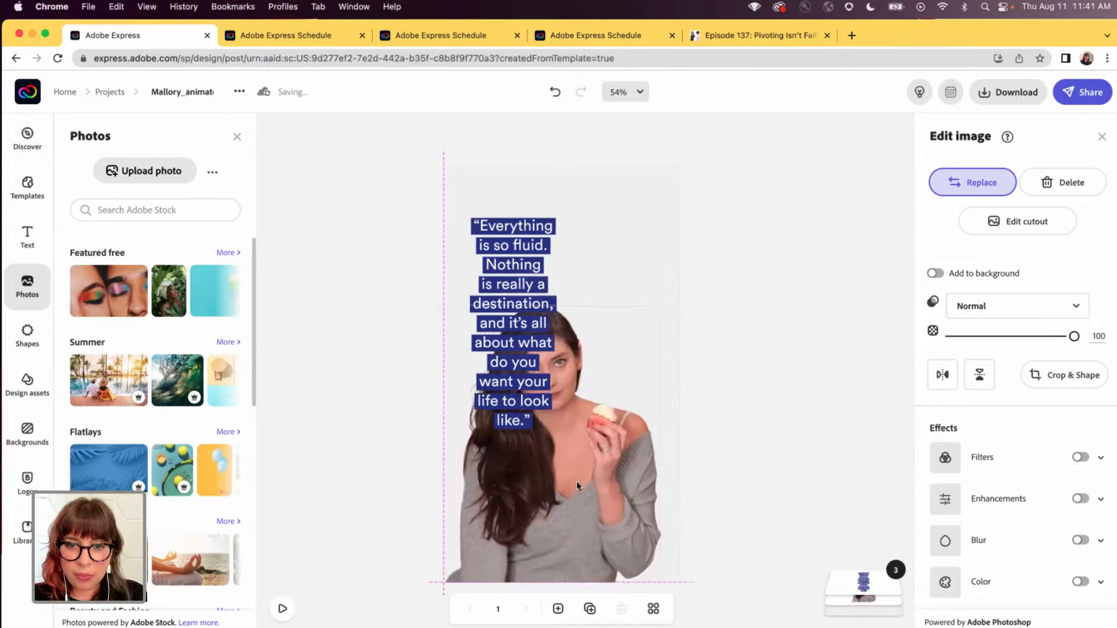
left_click(498, 246)
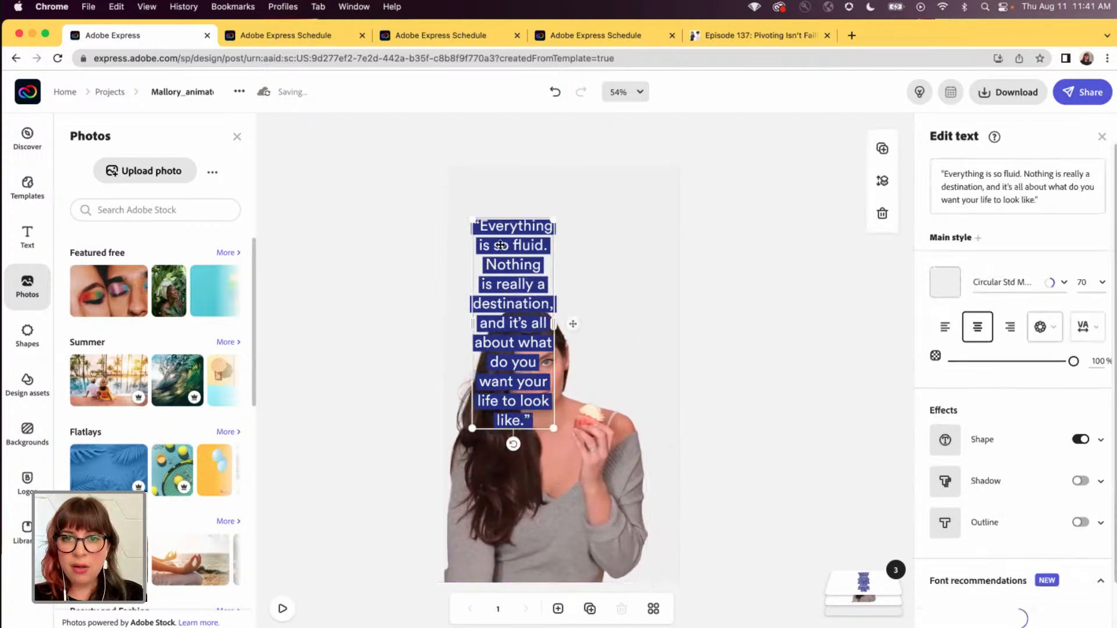
left_click_drag(542, 230, 647, 201)
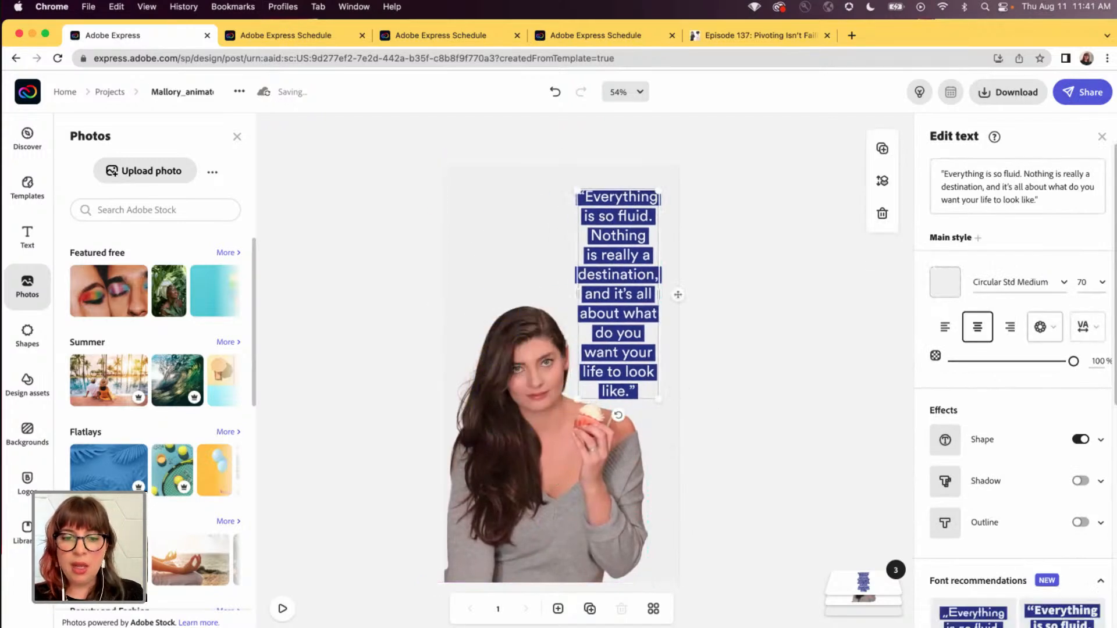
- Copy the quote “It's not failing, it's pivoting.” from the Podcast Quotes note and paste it into the design as text
key("super+Tab")
left_click(904, 514)
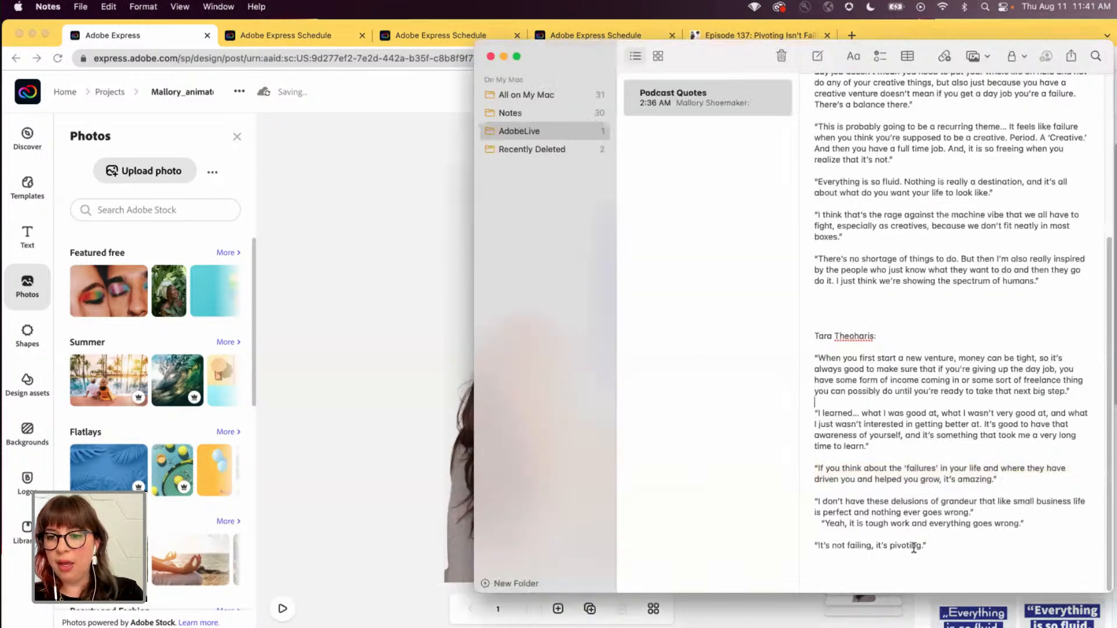
left_click_drag(928, 545, 810, 545)
key("super+c")
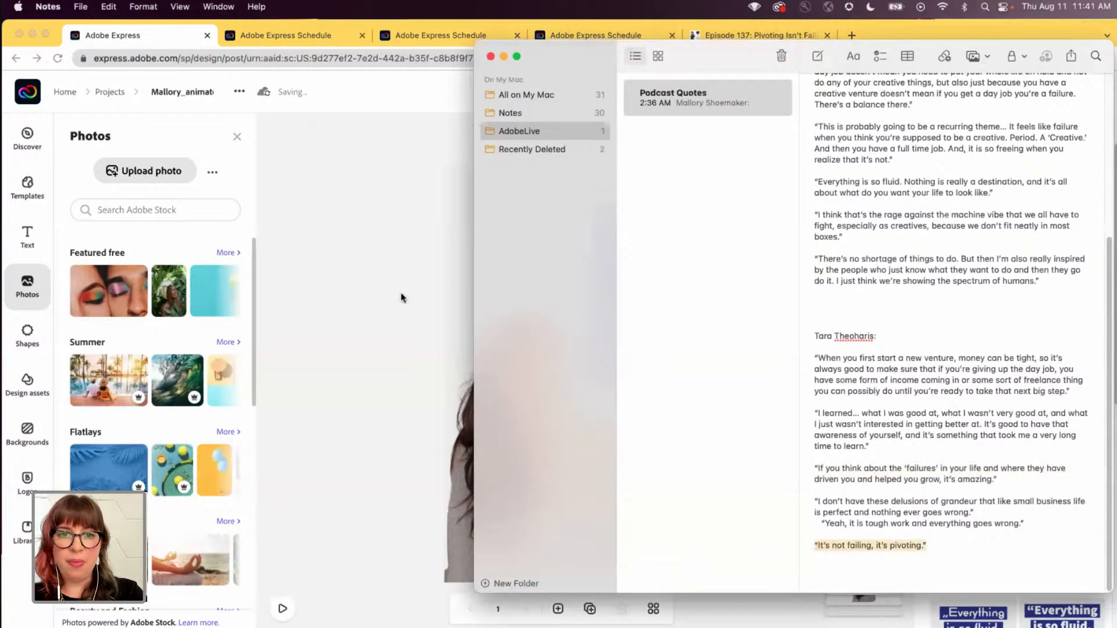
key("super+Tab")
left_click_drag(1060, 195, 894, 181)
key("super+v")
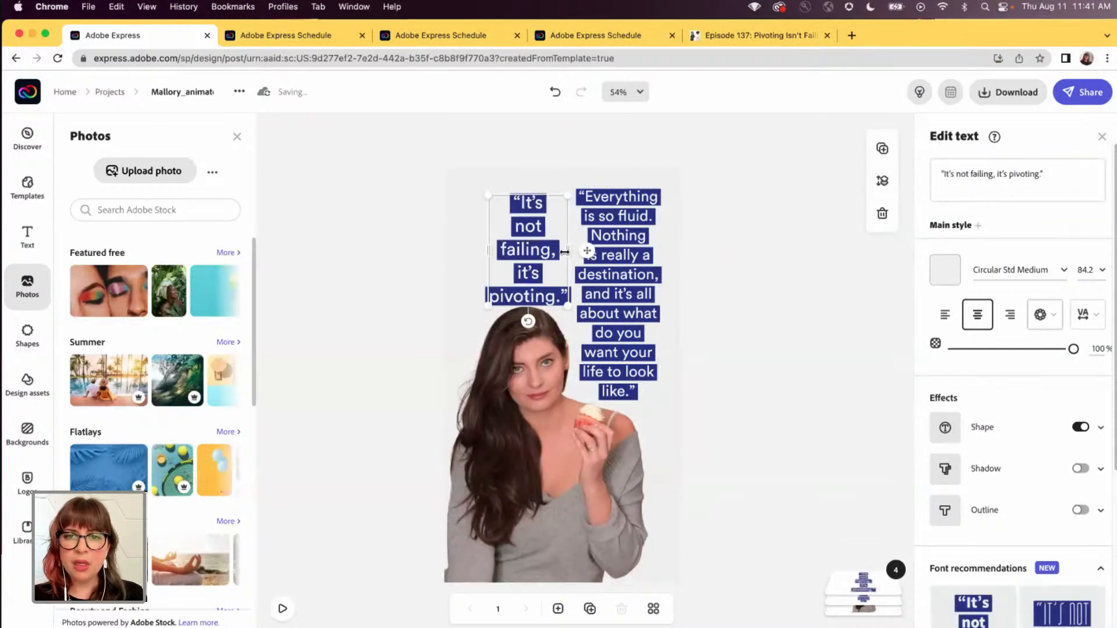
- Delete the old “Everything is so fluid” quote and widen the new quote's text box so it wraps onto two lines
left_click(619, 232)
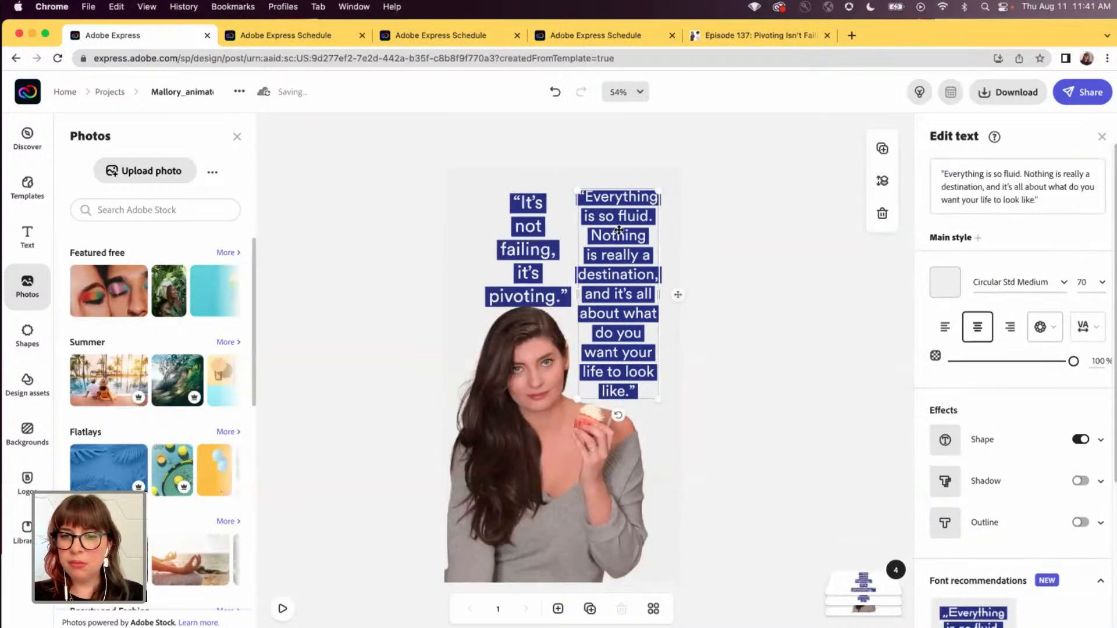
key("Escape")
key("Delete")
left_click(564, 252)
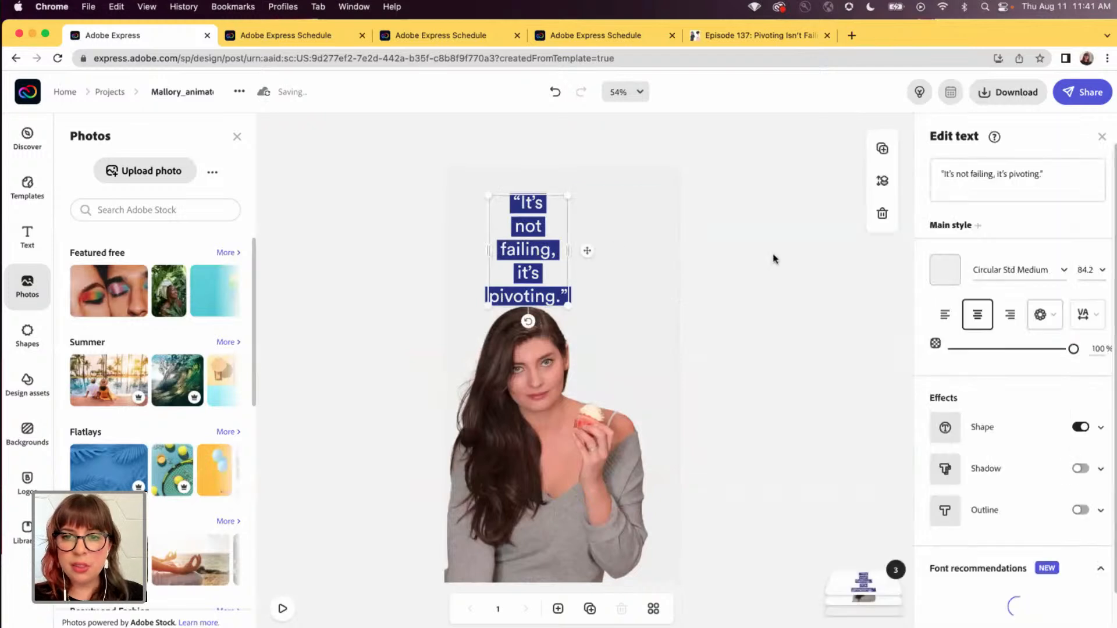
left_click_drag(568, 250, 625, 242)
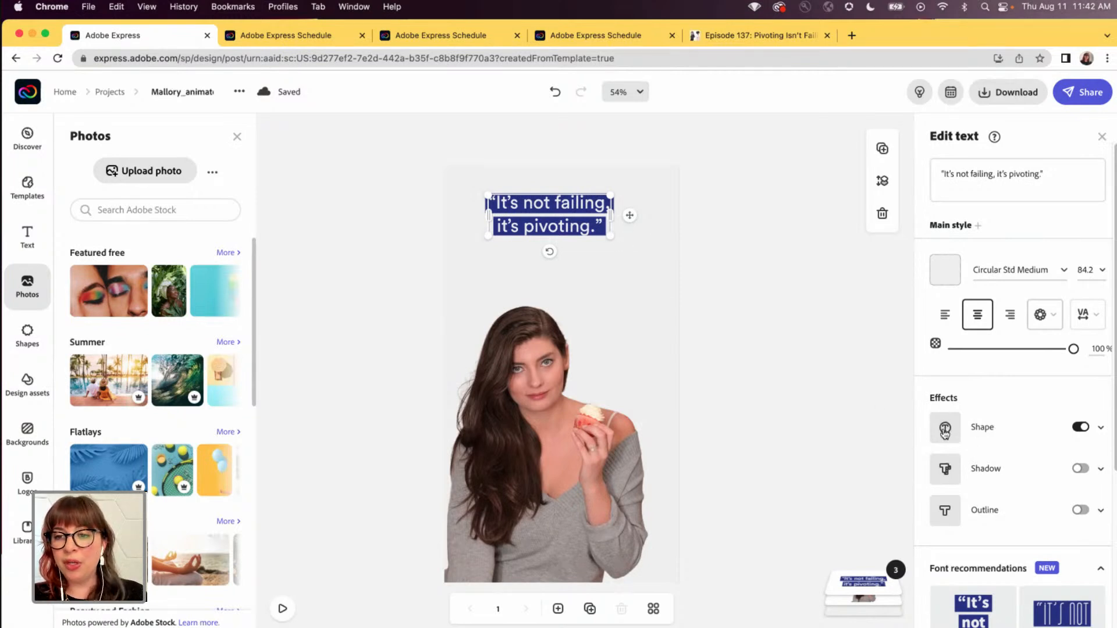
- Change the color of the shape behind the quote to the red from the SG brand palette
left_click(945, 434)
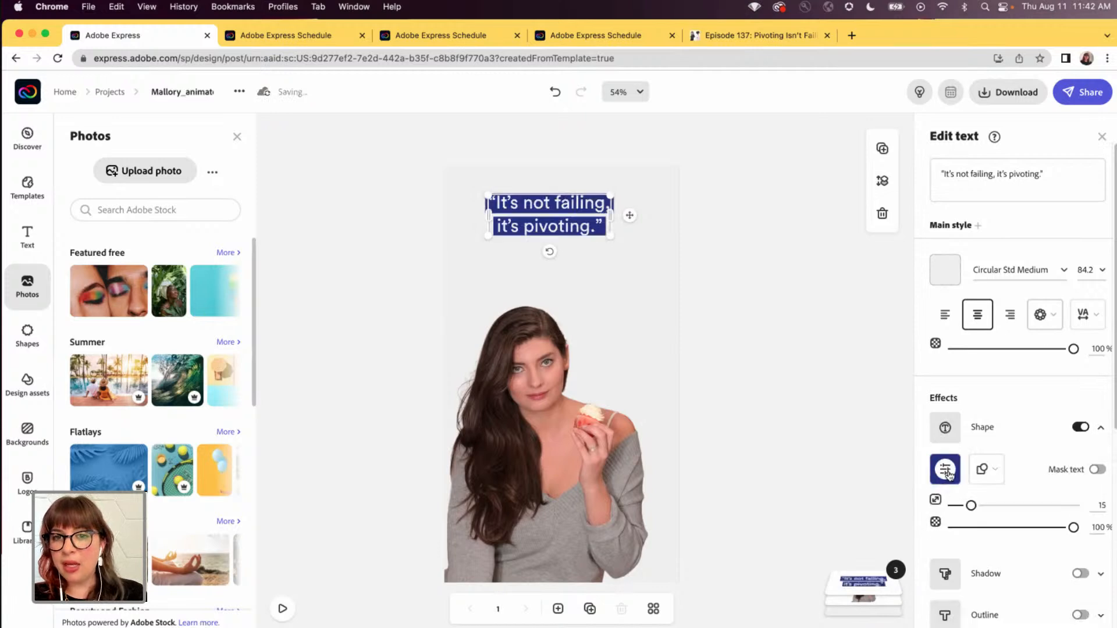
left_click(948, 472)
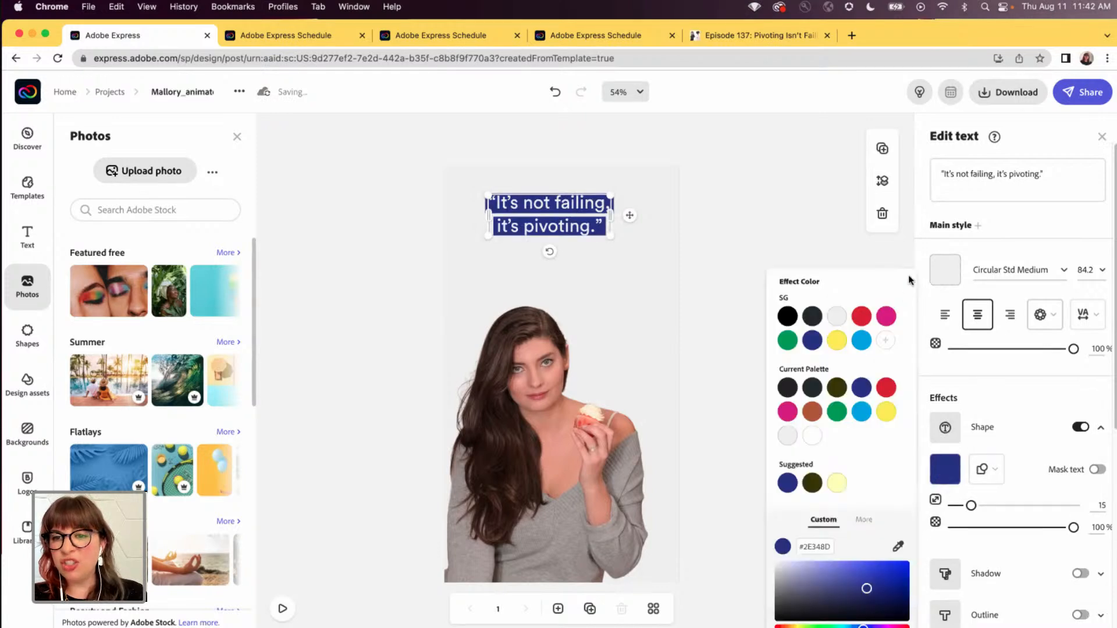
left_click(861, 317)
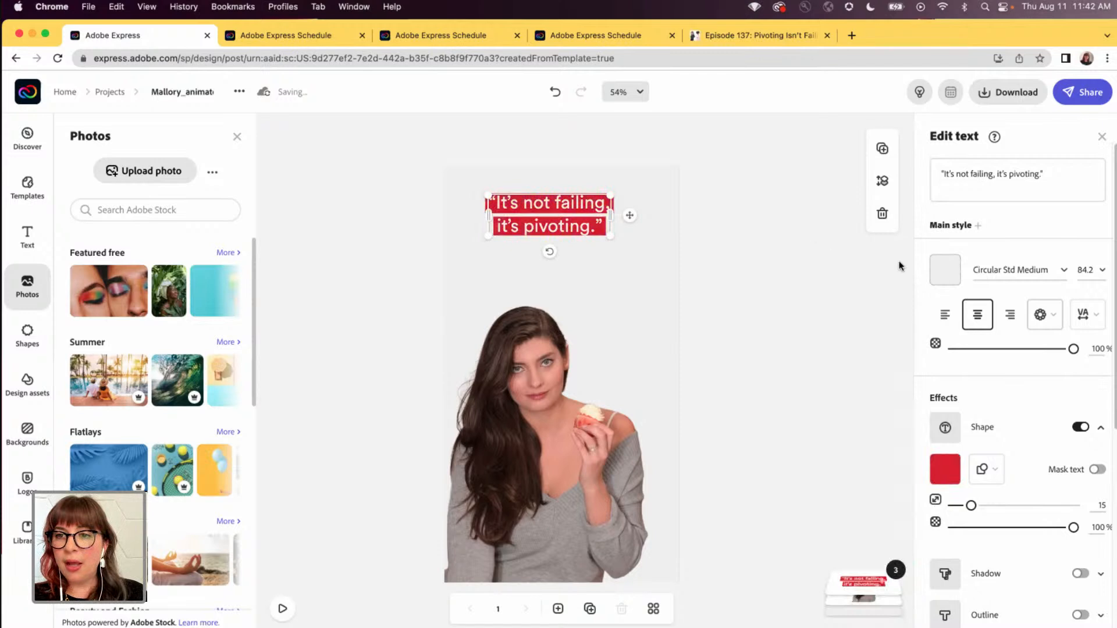
- Try a text size of 125 for the quote
left_click(1087, 273)
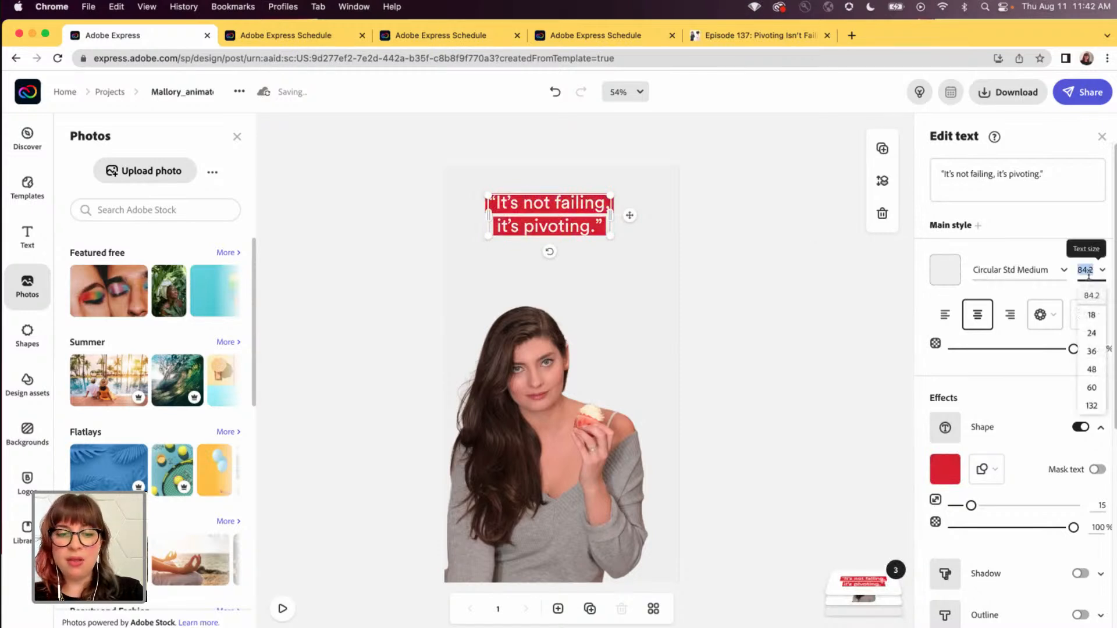
type("125")
key("Return")
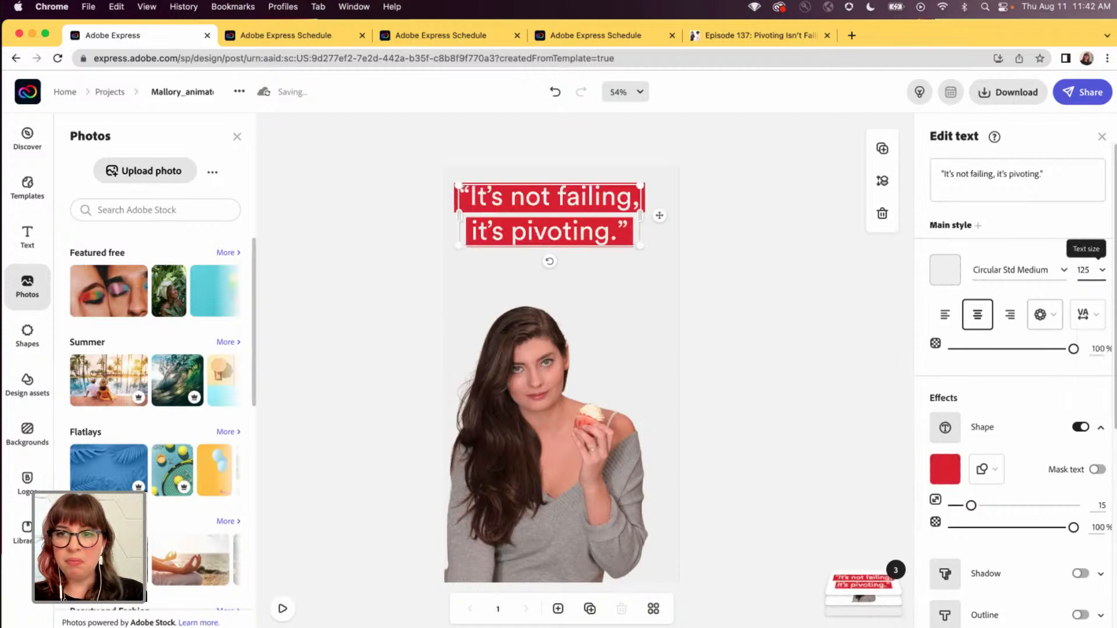
- Set the quote's text size to 100 and center it horizontally above the woman's head
left_click(1085, 271)
type("100")
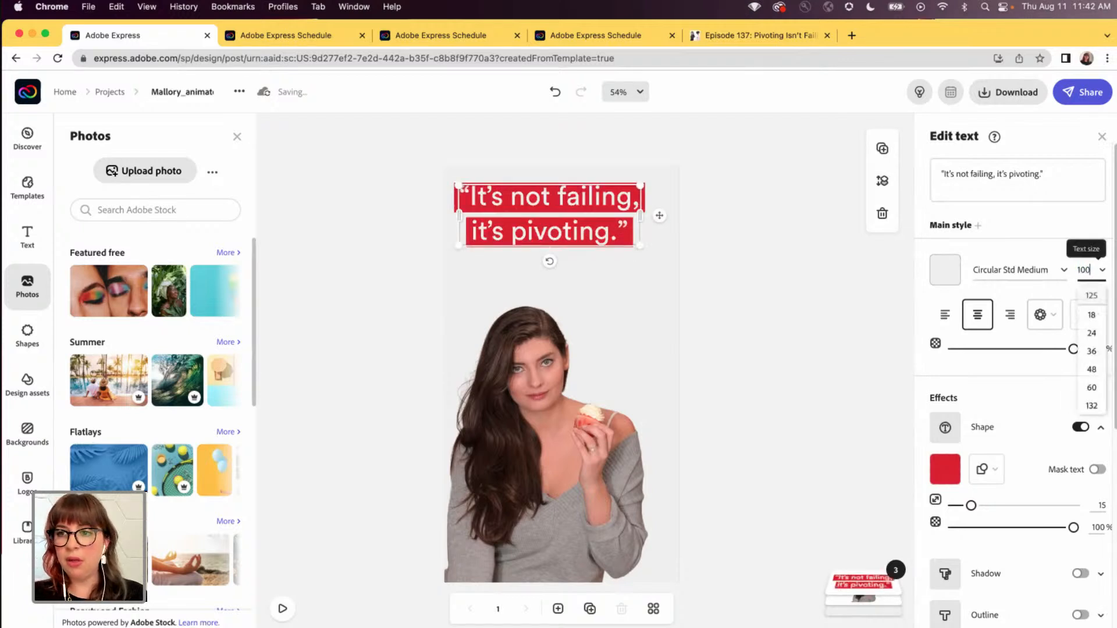
key("Return")
left_click_drag(560, 212, 567, 233)
left_click(741, 294)
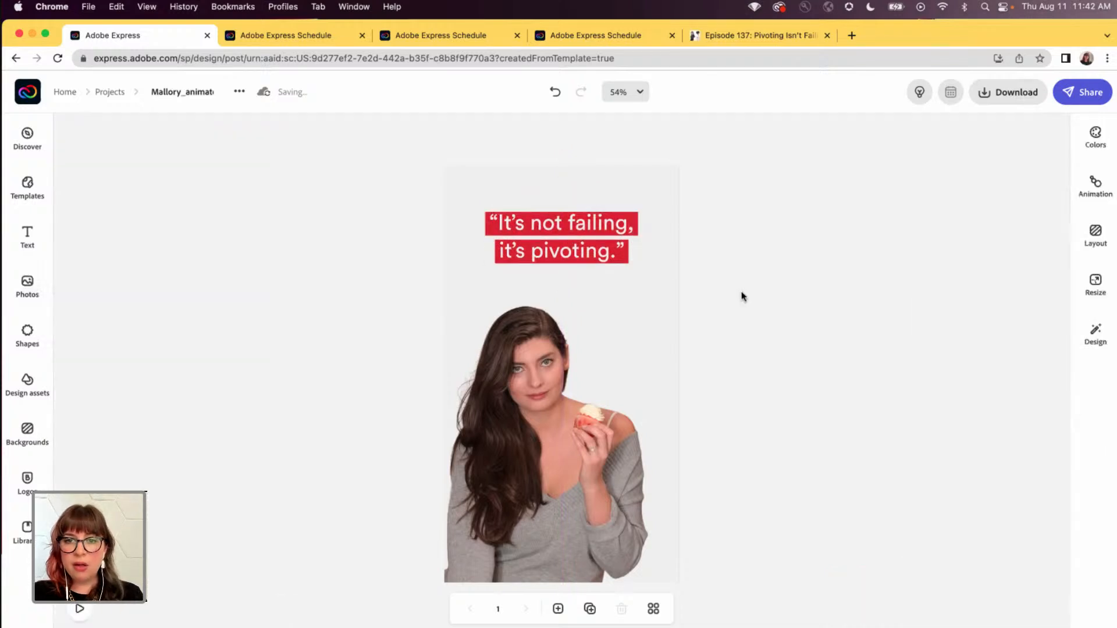
- Shift the woman's photo slightly left and enlarge it a little, keeping it on the page's bottom edge
left_click_drag(556, 455, 549, 455)
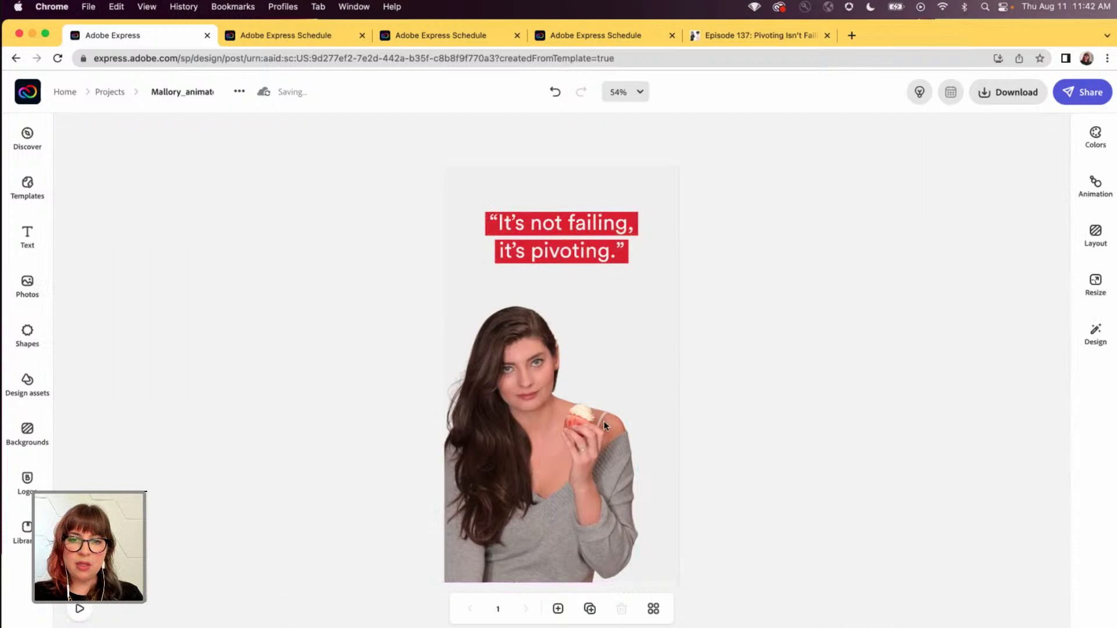
left_click(537, 407)
left_click_drag(636, 306, 653, 291)
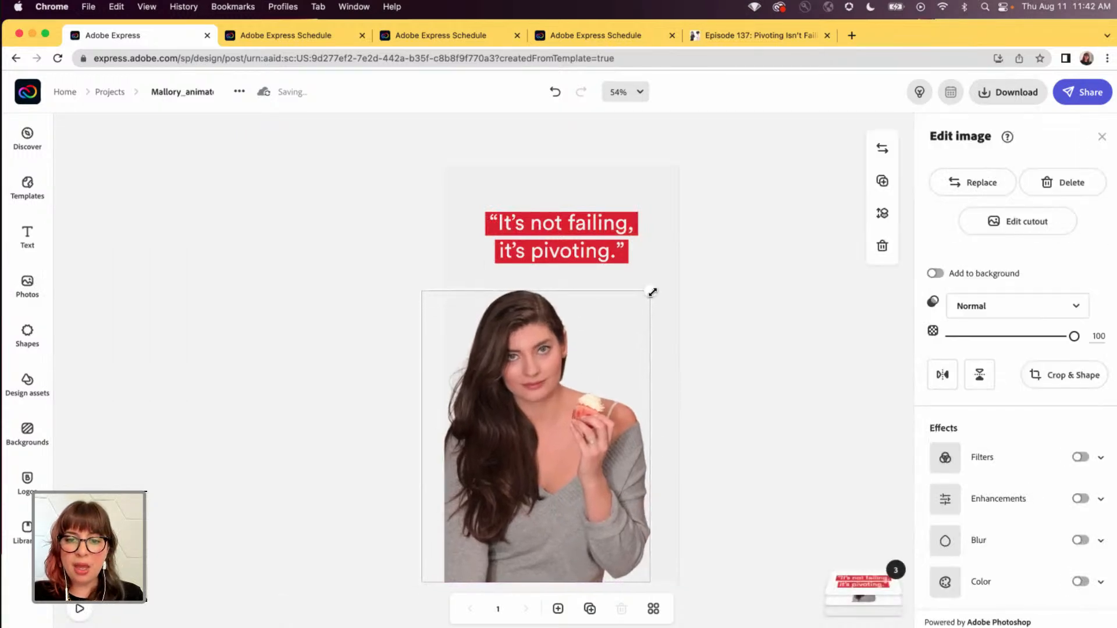
left_click(653, 270)
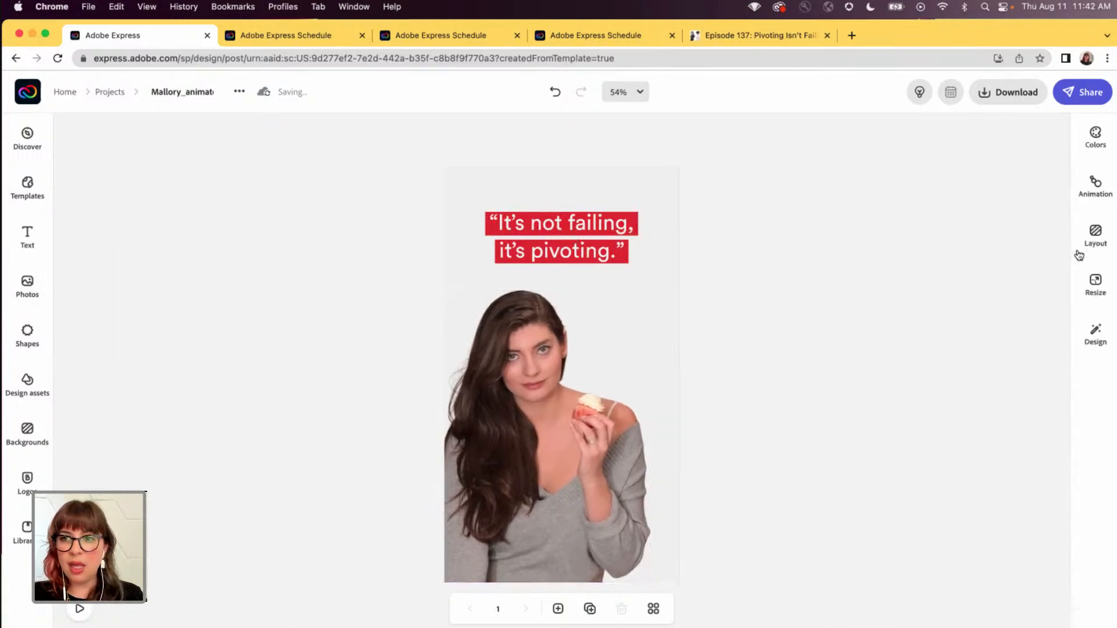
- Preview the Typewriter, Dynamic and Flicker text animations and apply Typewriter to the quote
left_click(1100, 196)
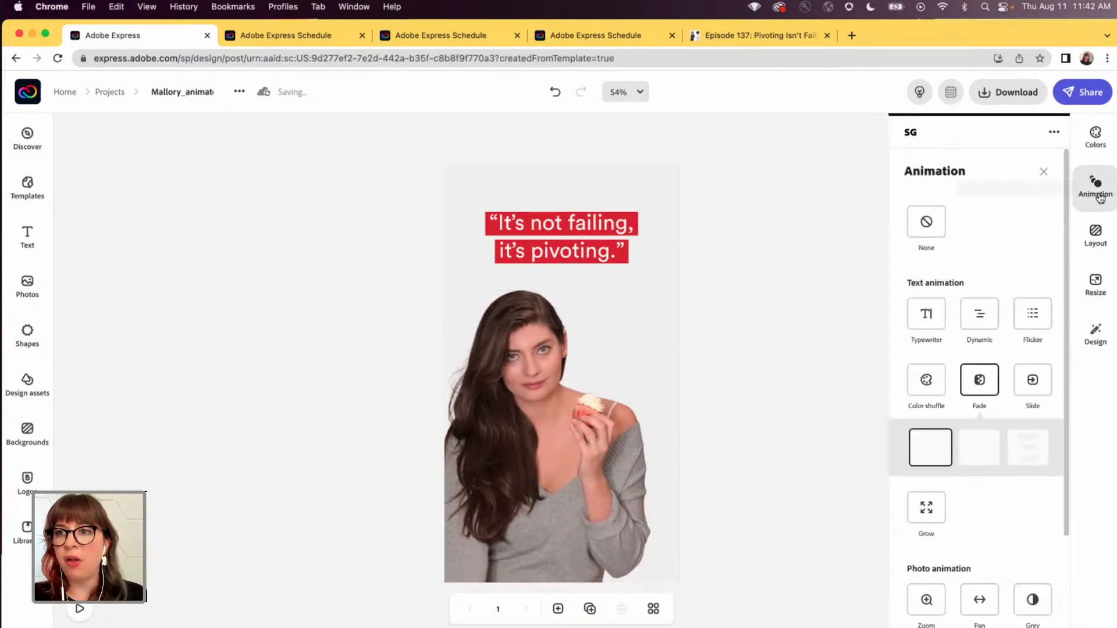
left_click(925, 318)
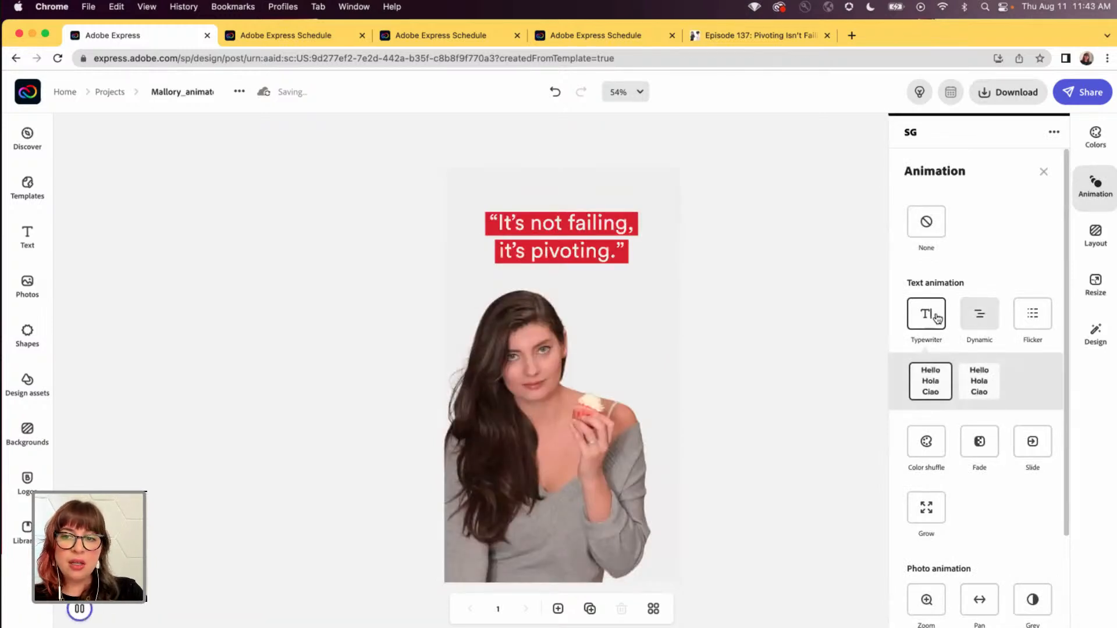
left_click(974, 316)
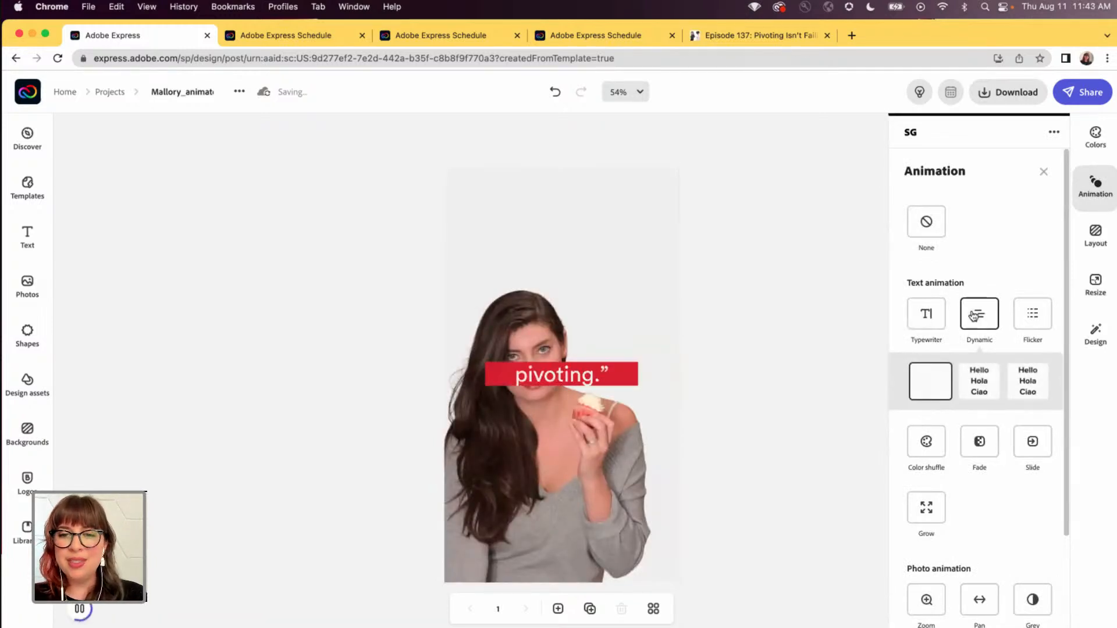
left_click(1028, 309)
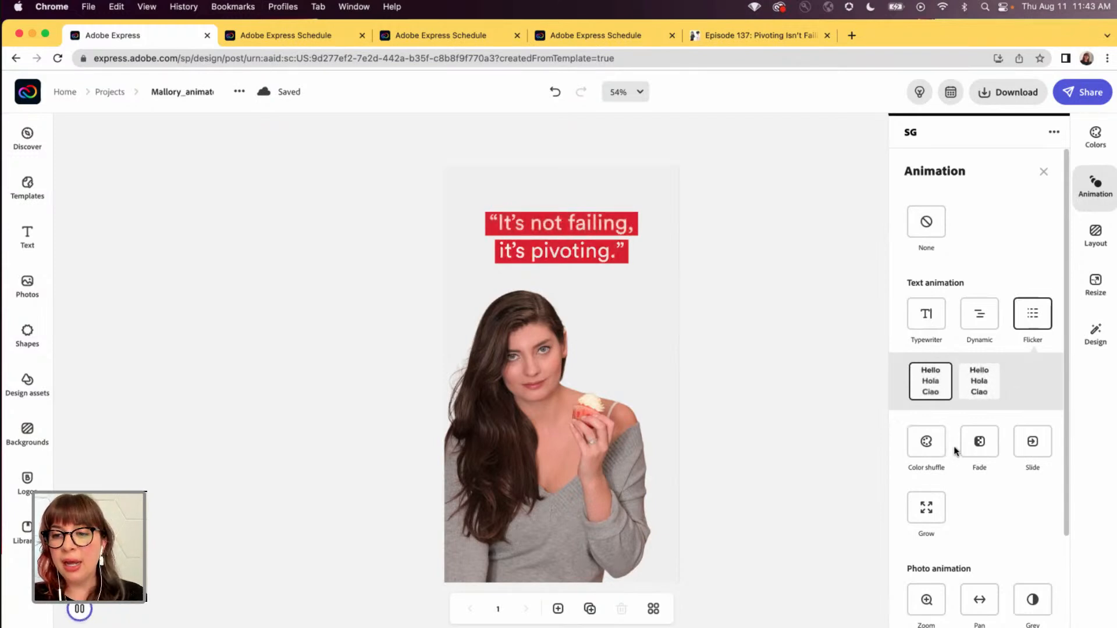
left_click(934, 325)
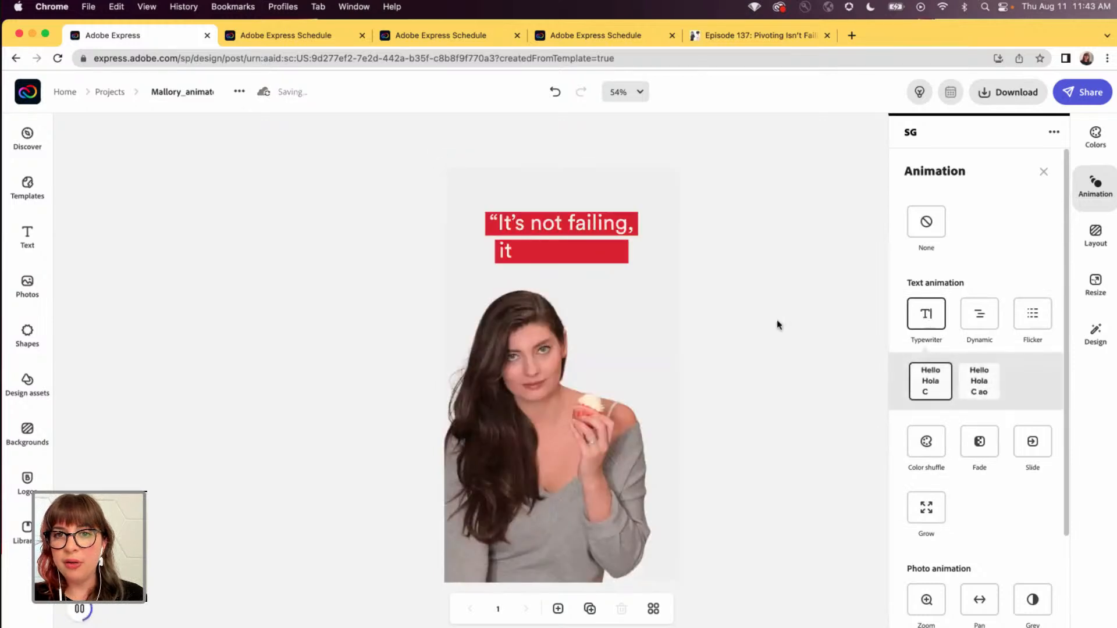
left_click(741, 322)
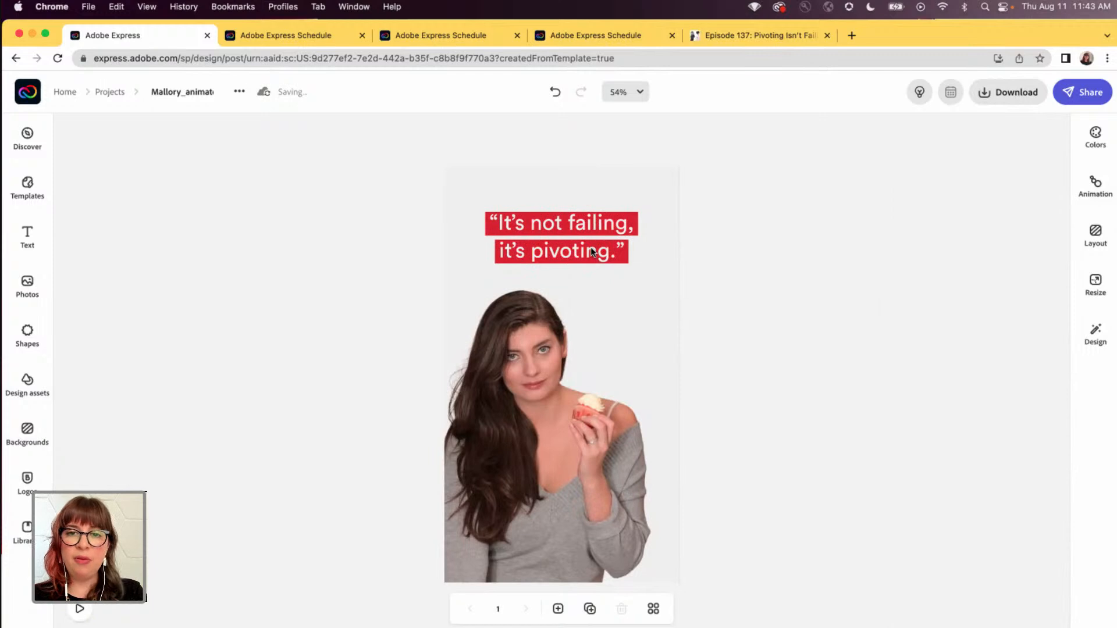
left_click(593, 254)
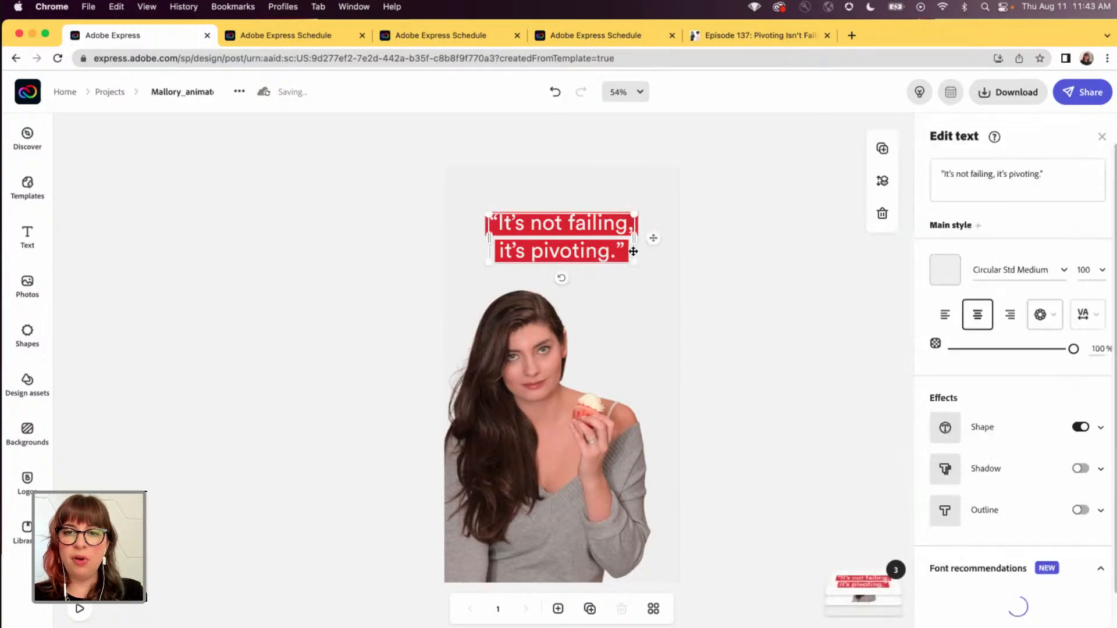
left_click(1082, 176)
key("Return")
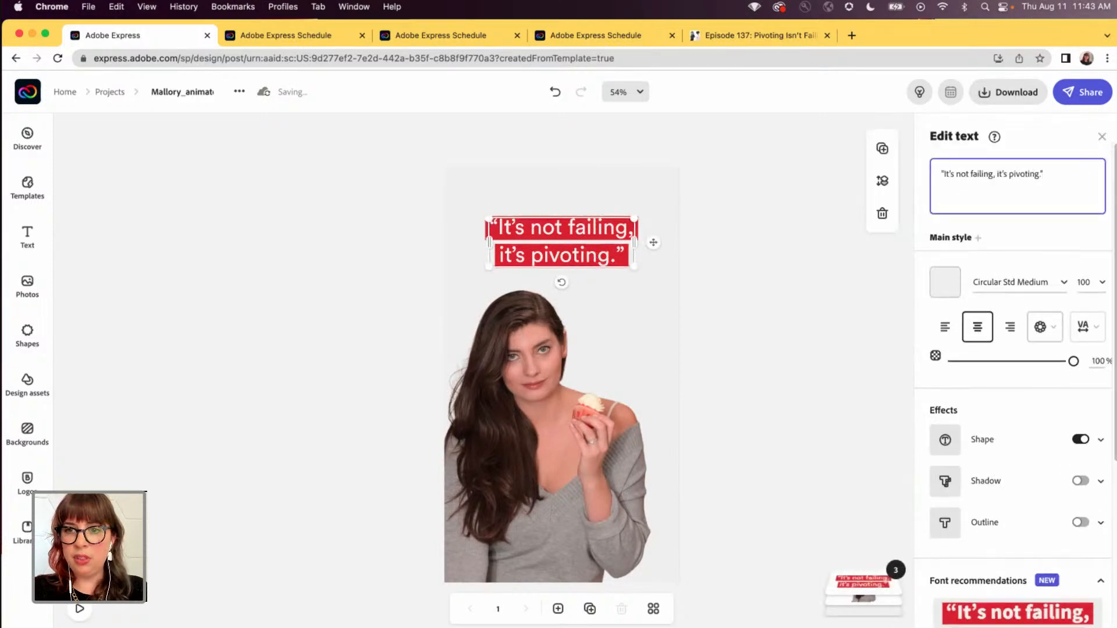
type("-")
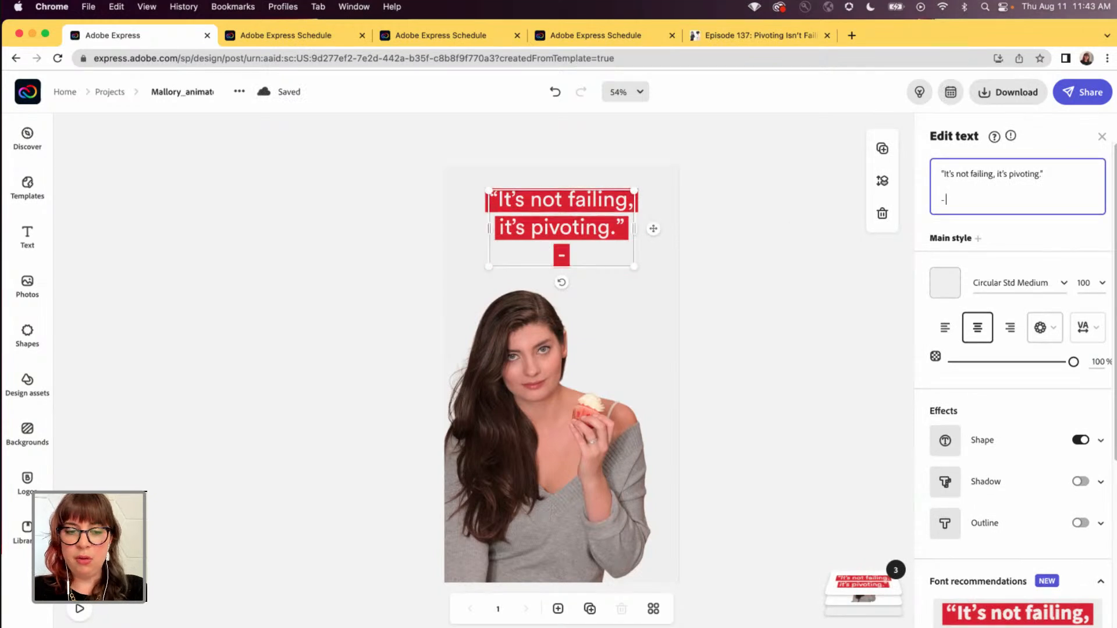
type(" @geekyhostess")
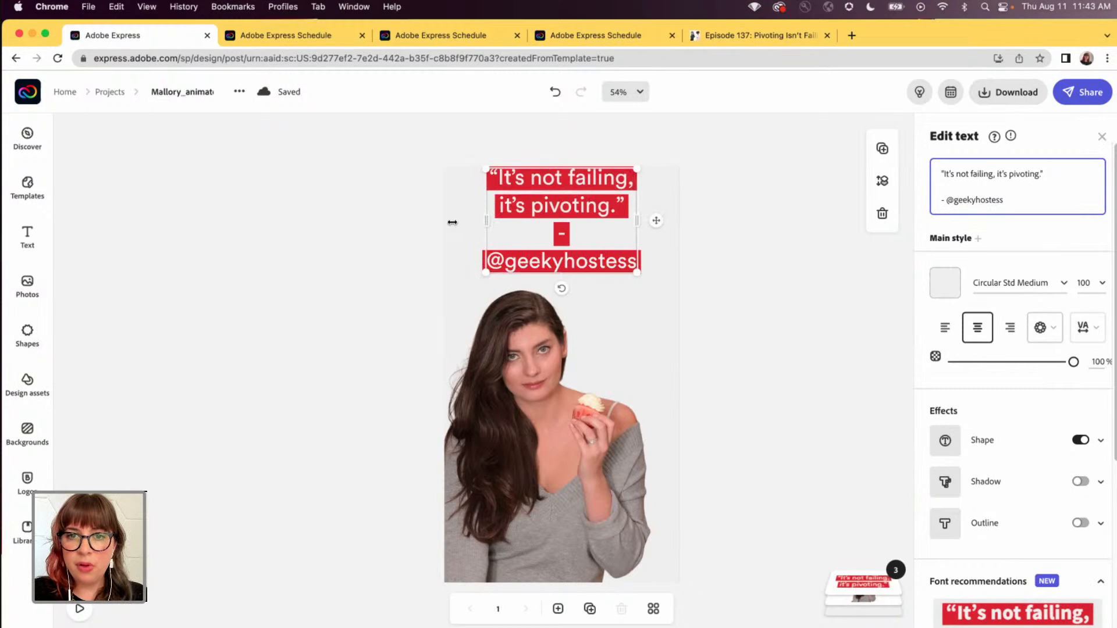
- Widen the quote's text box so the attribution fits on one line, and set its text size to 80
left_click_drag(452, 223, 417, 221)
left_click_drag(539, 220, 551, 241)
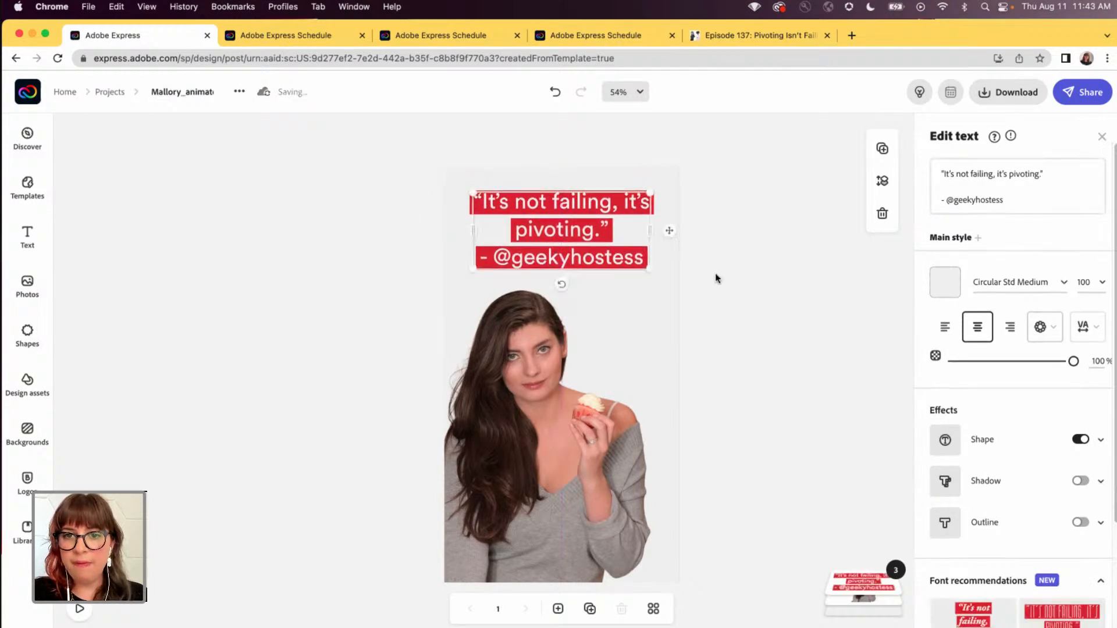
left_click(1078, 281)
type("80")
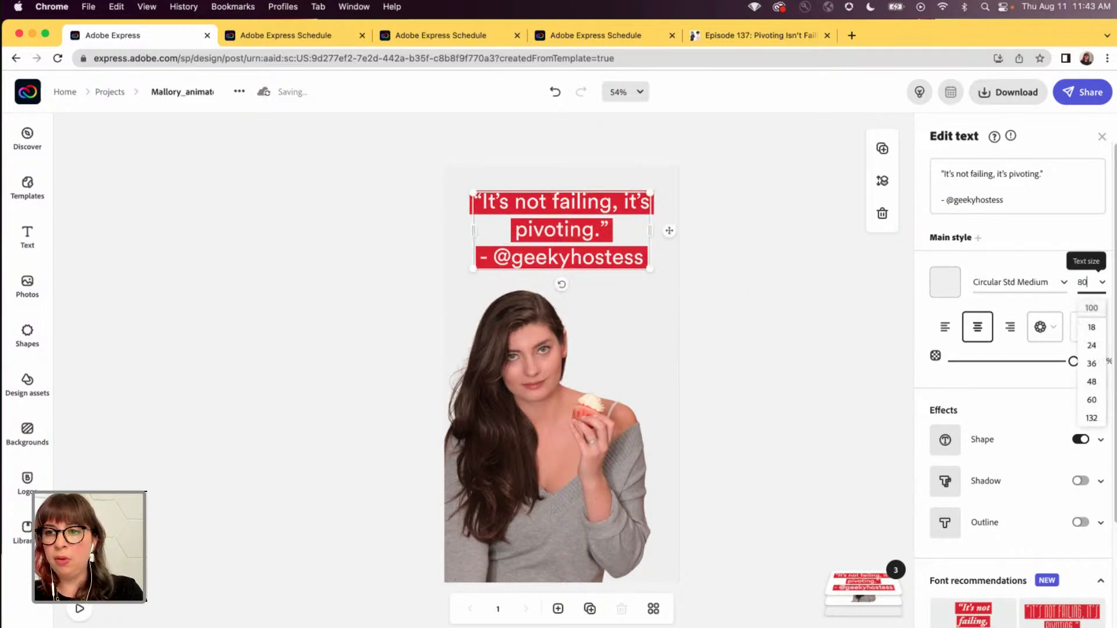
key("Return")
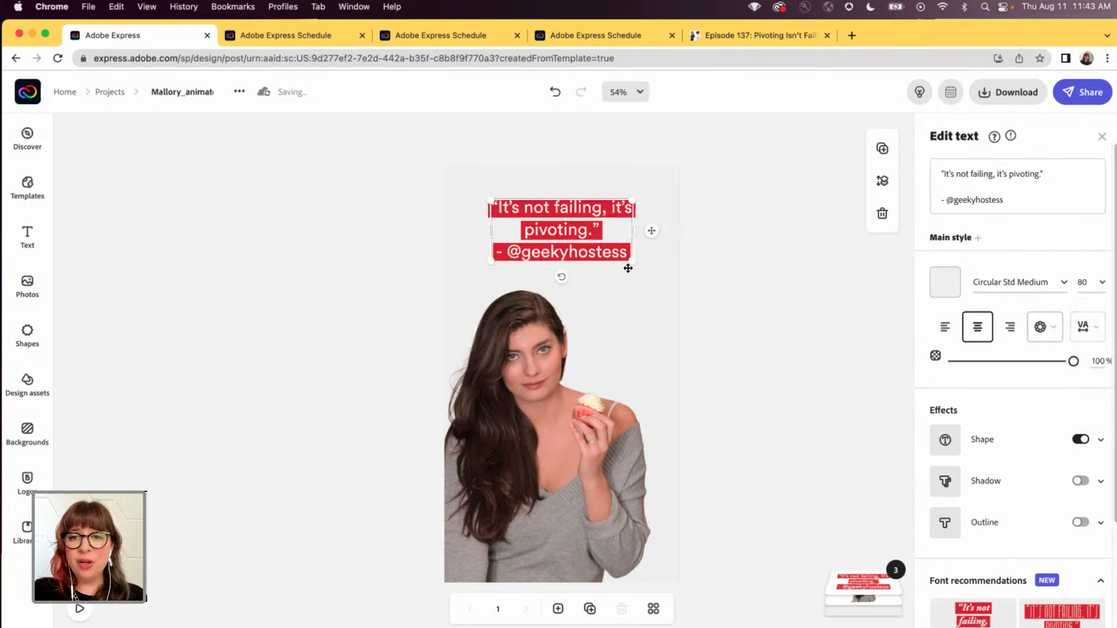
- Adjust the quote's size slightly, set it back to 80, and center the text horizontally above the woman's head
mouse_move(633, 261)
left_mouse_down()
mouse_move(666, 283)
mouse_move(637, 263)
left_mouse_up()
left_click(1087, 280)
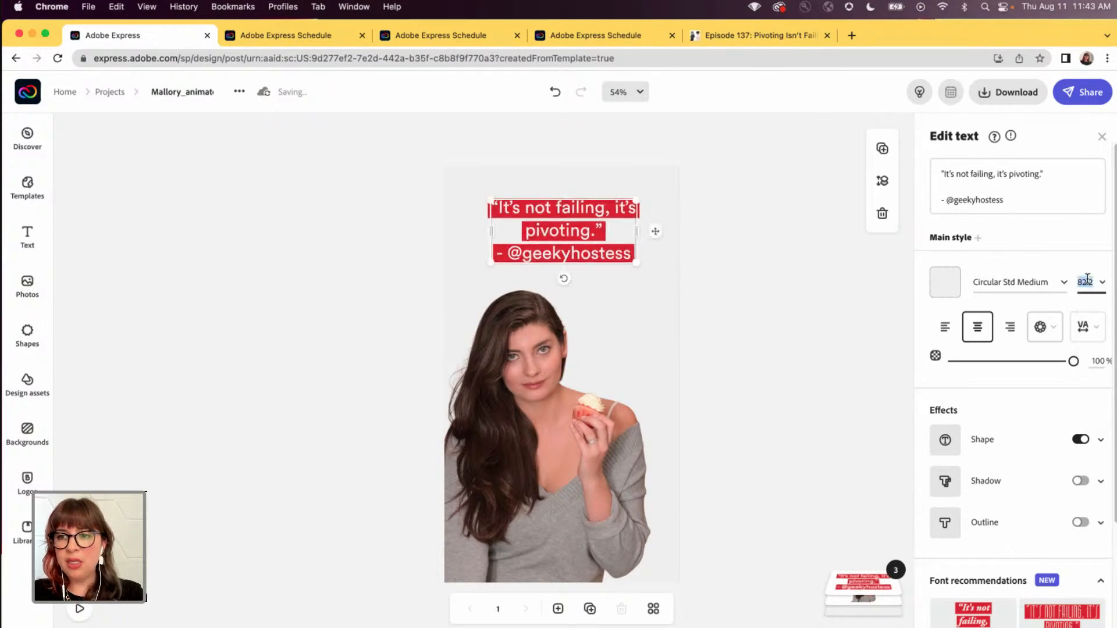
type("80")
key("Return")
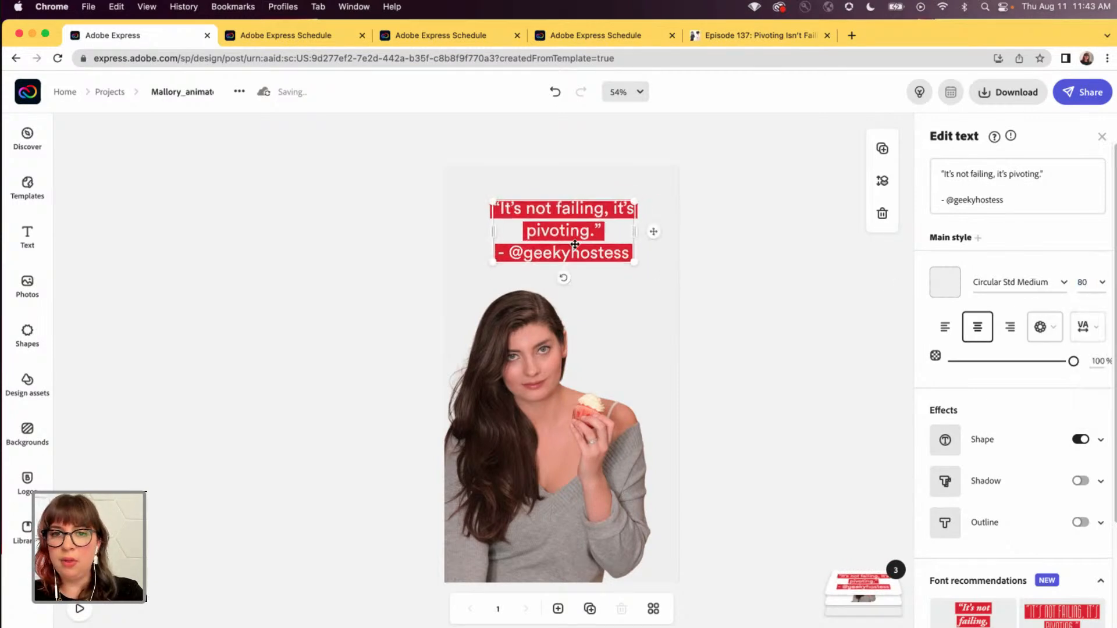
left_click_drag(571, 233, 563, 237)
left_click(756, 308)
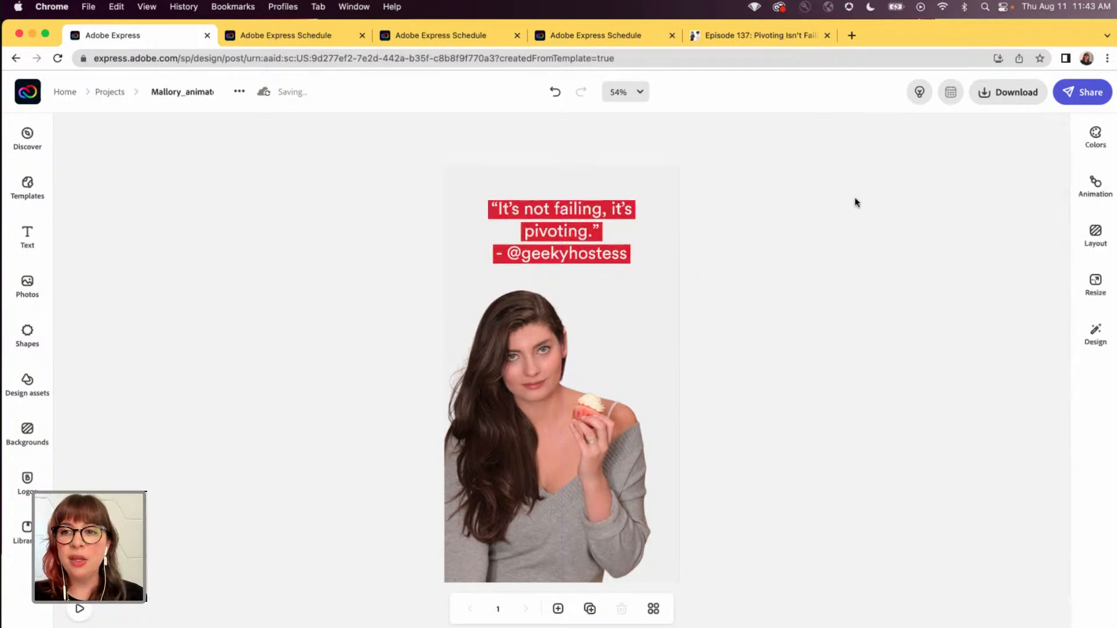
- Open the animation settings and play the page to review the quote's Typewriter animation
left_click(1096, 185)
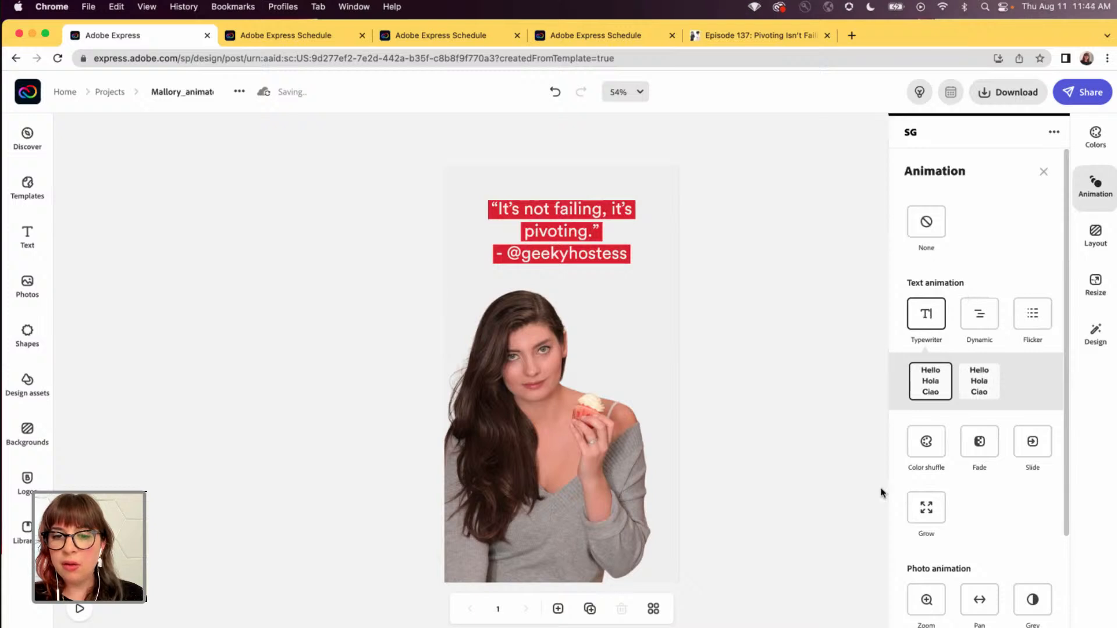
left_click(80, 611)
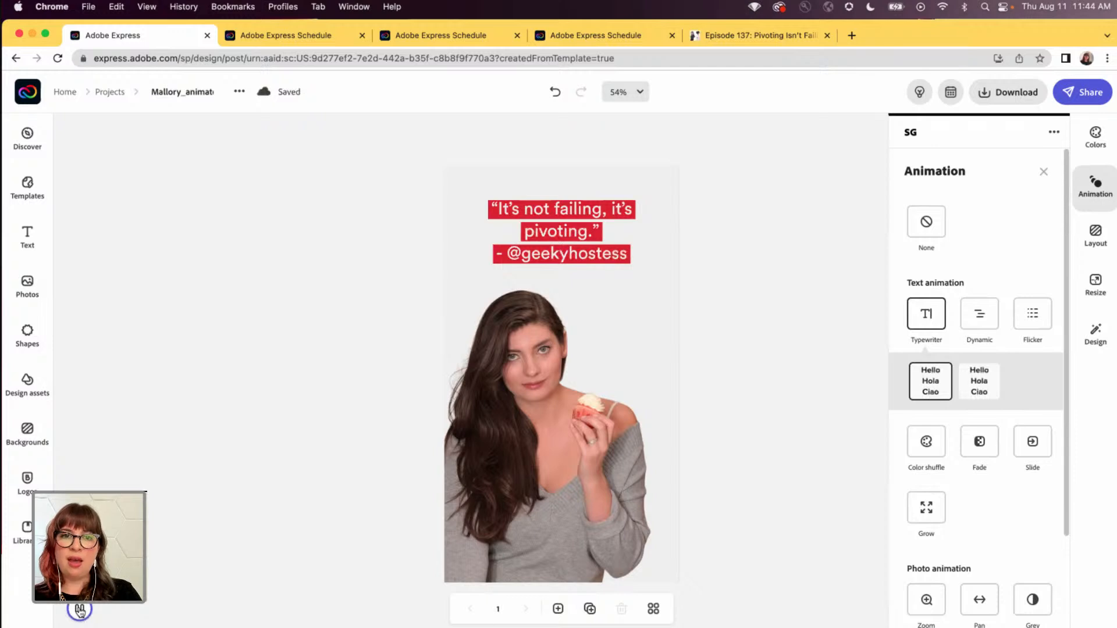
left_click(823, 309)
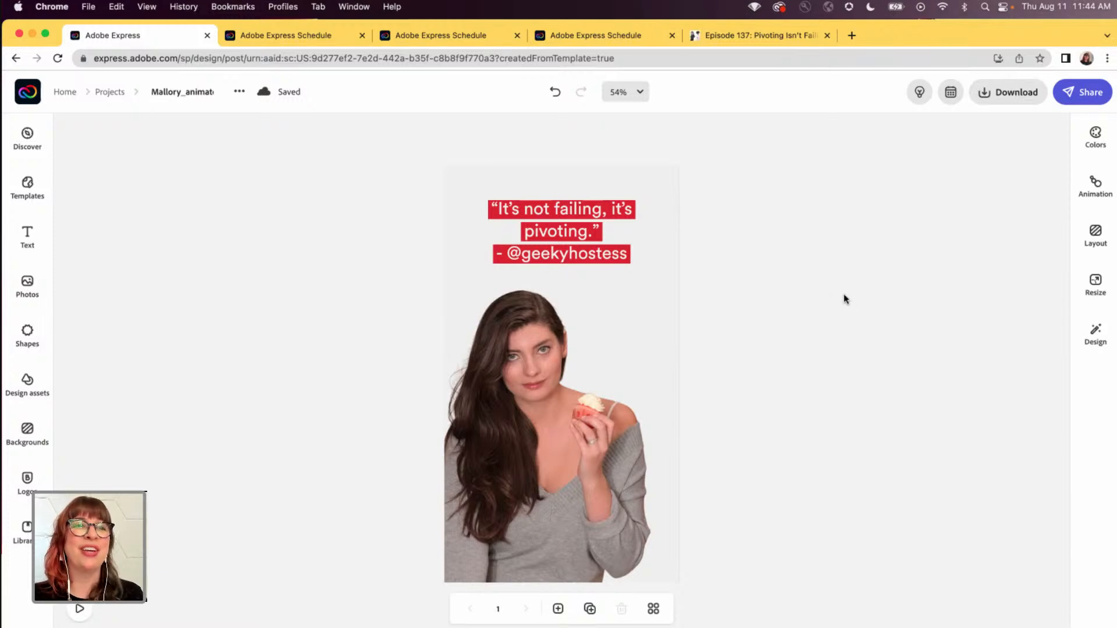
- Start a new scheduled post from the animated quote and choose Instagram, Facebook and Pinterest as its channels
left_click(950, 93)
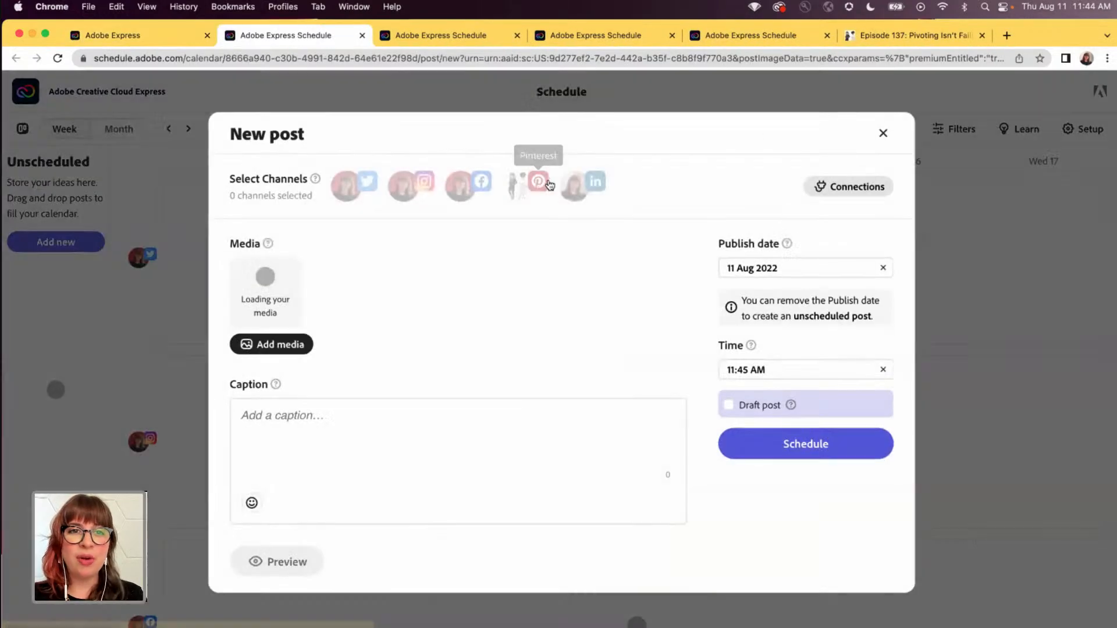
left_click(348, 189)
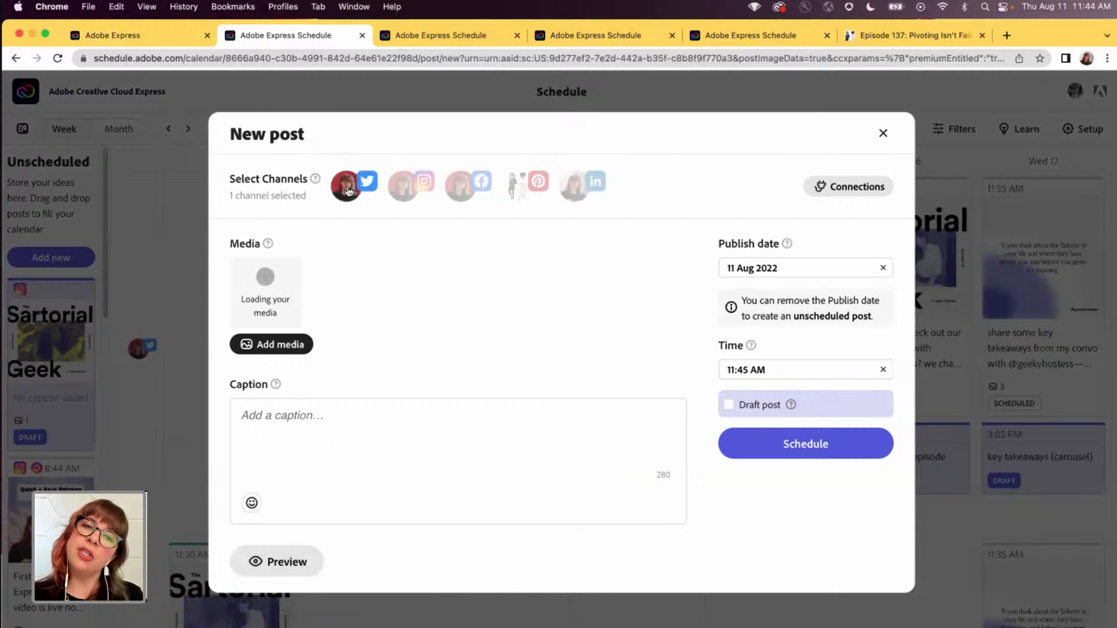
left_click(402, 185)
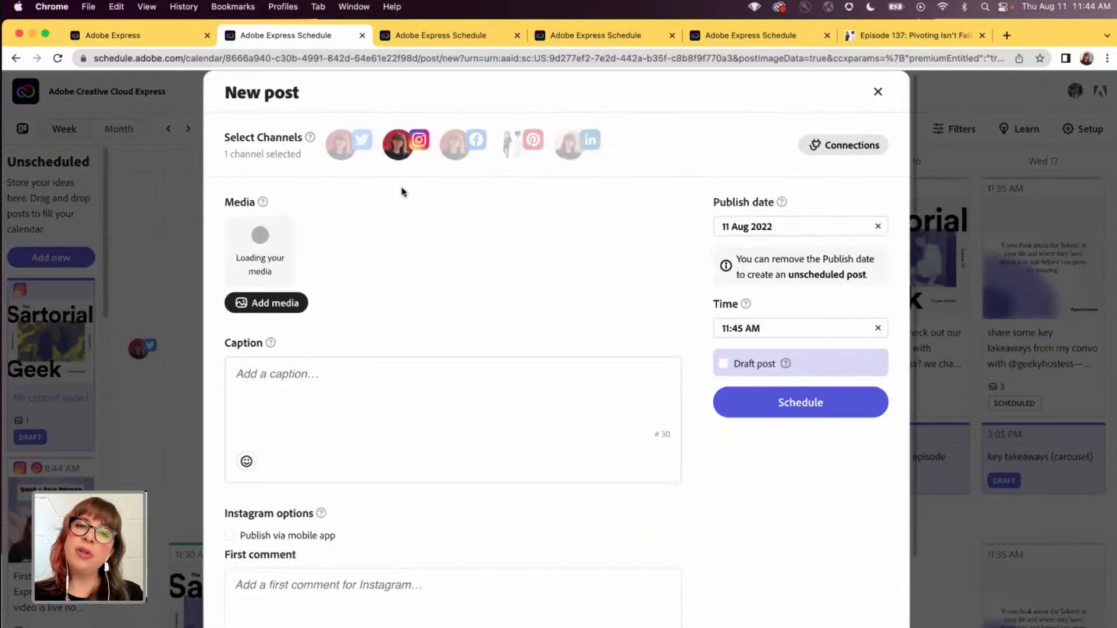
left_click(463, 144)
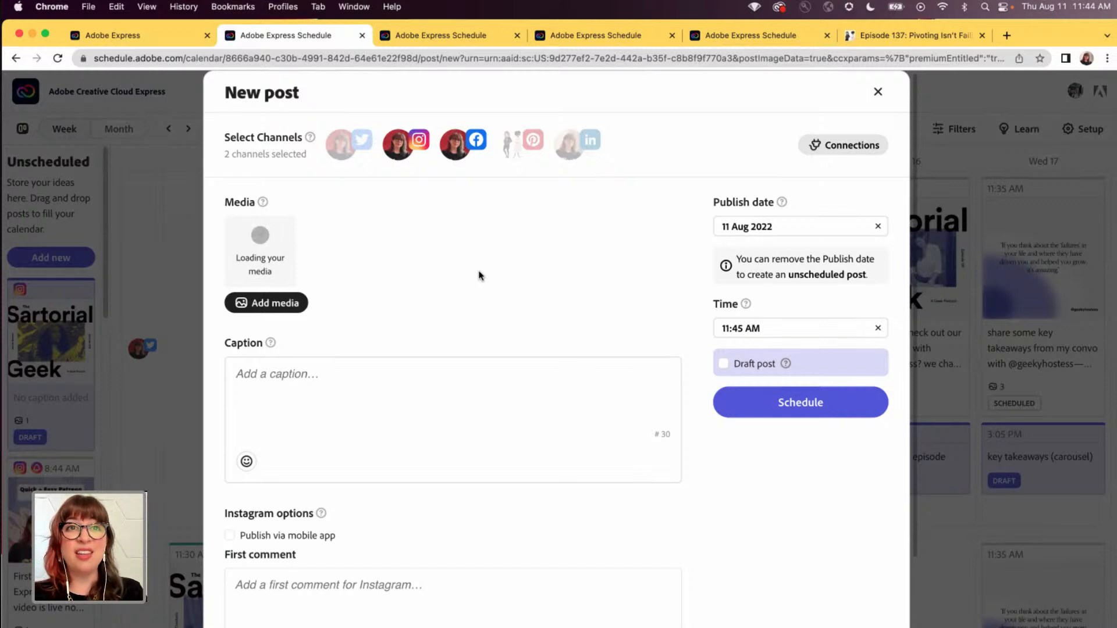
left_click(512, 153)
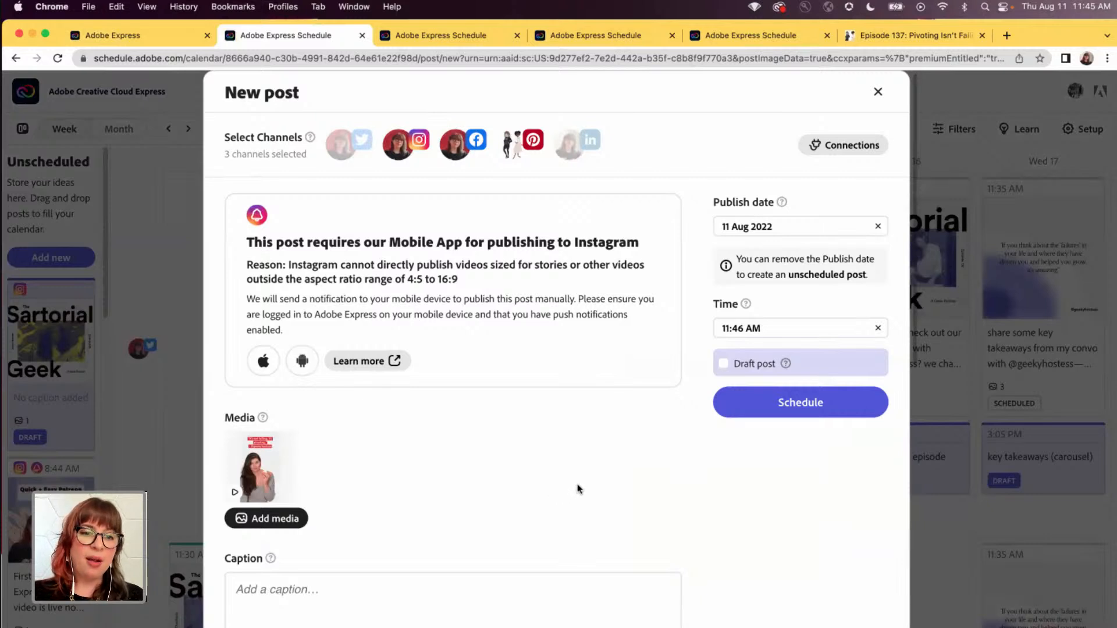
scroll(579, 489, "down", 1)
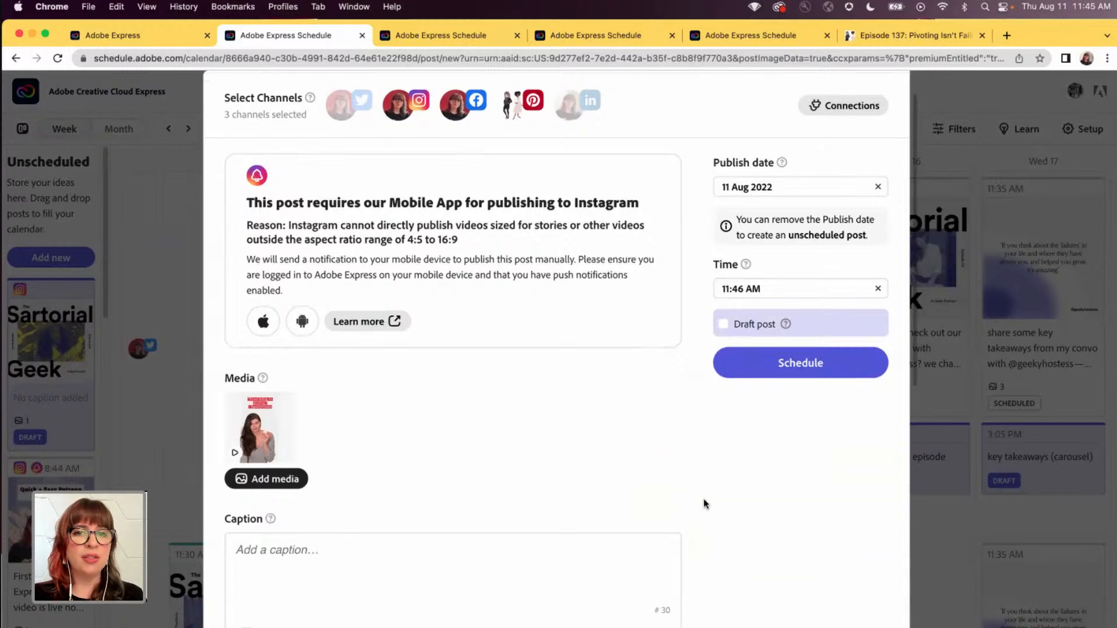
scroll(732, 501, "down", 3)
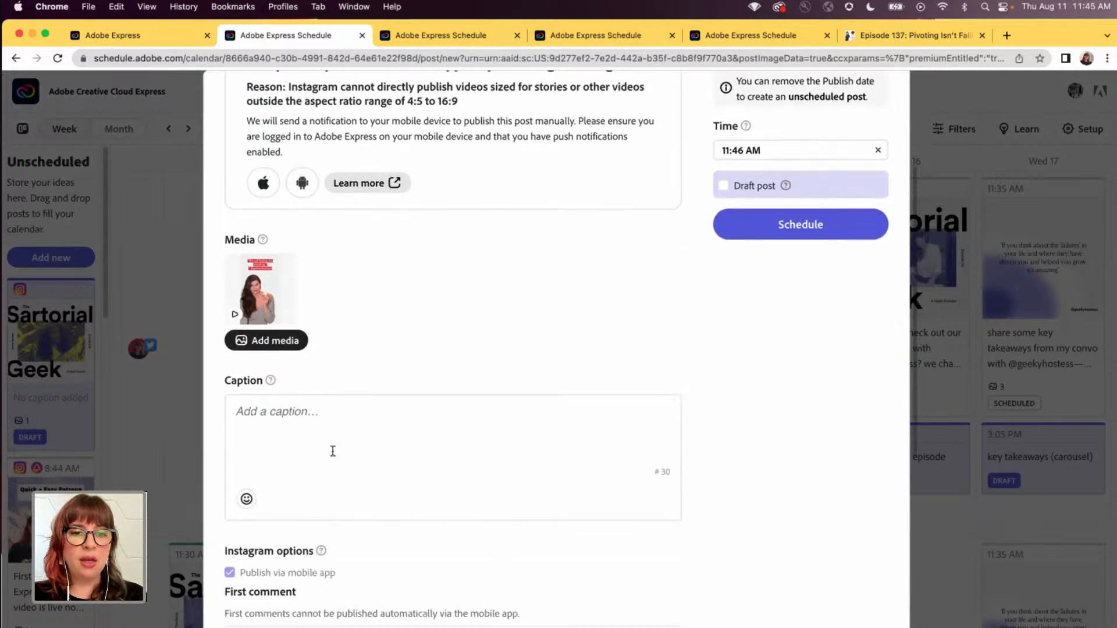
left_click(298, 421)
type("don't forget to fo")
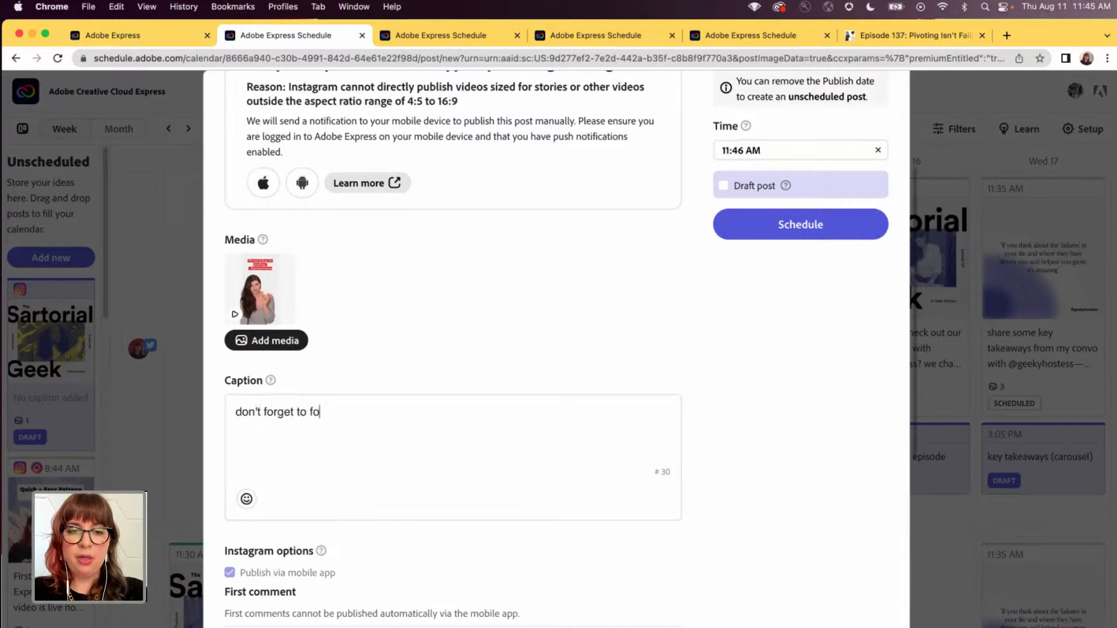
type("llow @geekyohnst")
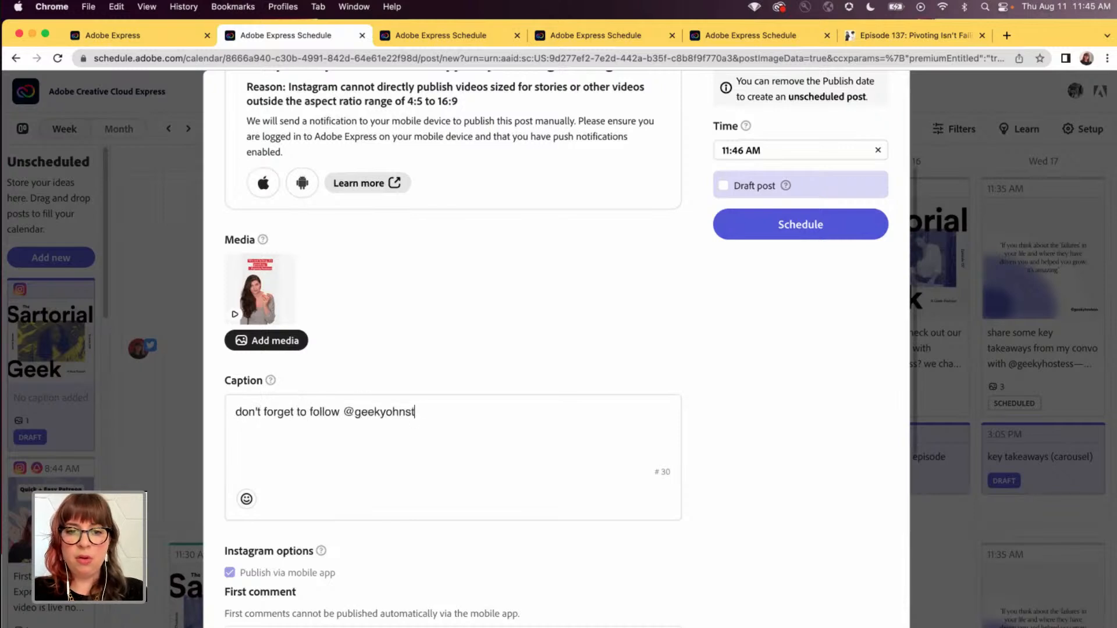
key("BackSpace")
key("BackSpace")
key("BackSpace")
key("BackSpace")
key("BackSpace")
type("hostess")
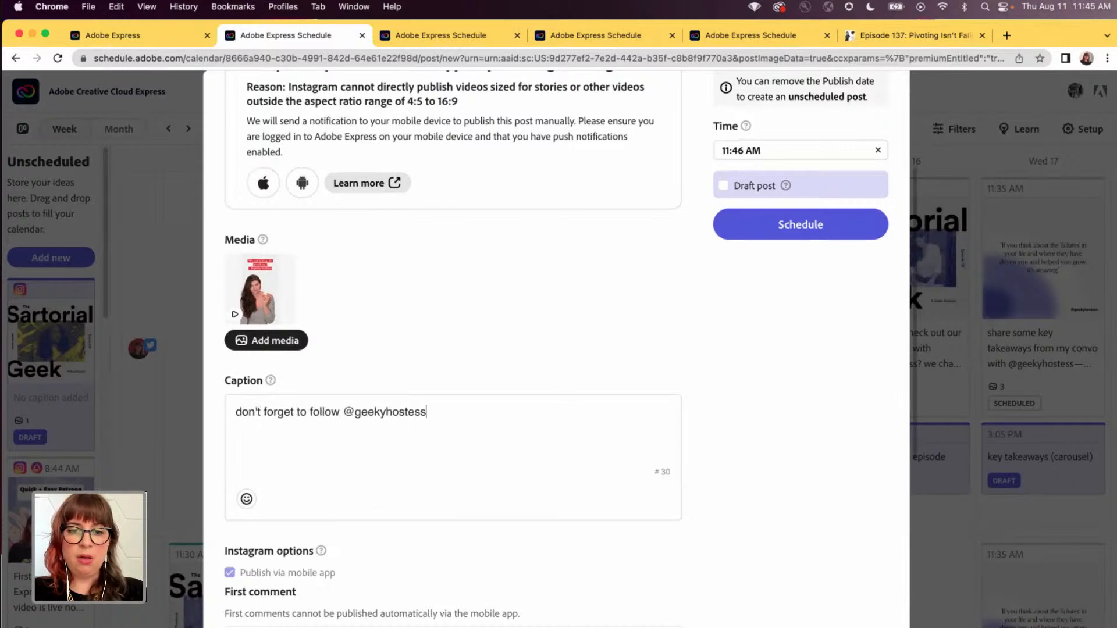
type(" for")
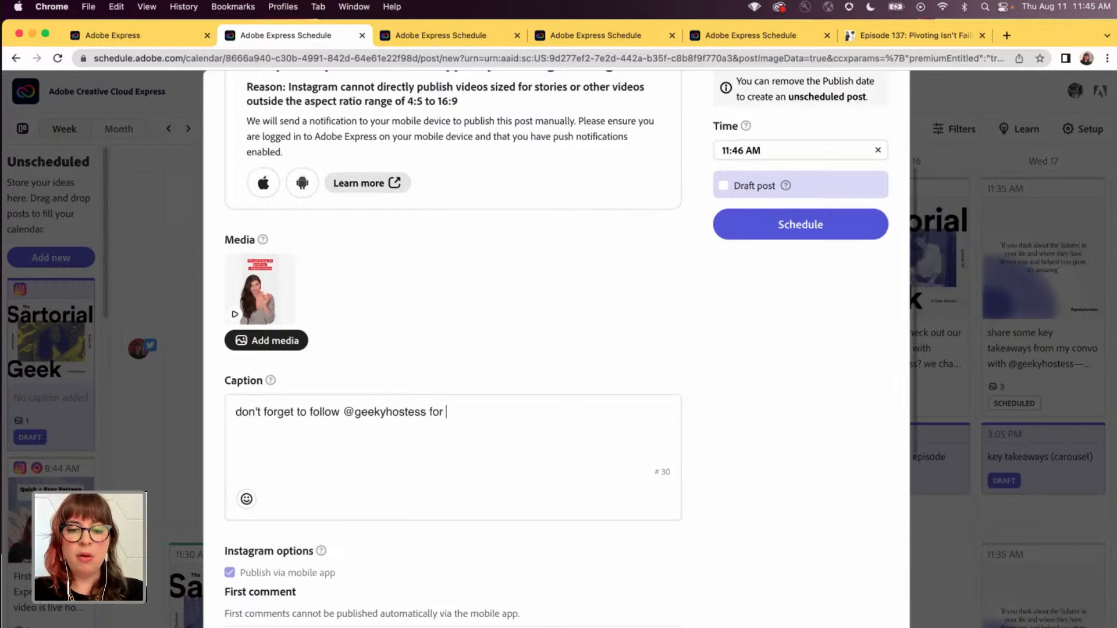
type(" inspiration")
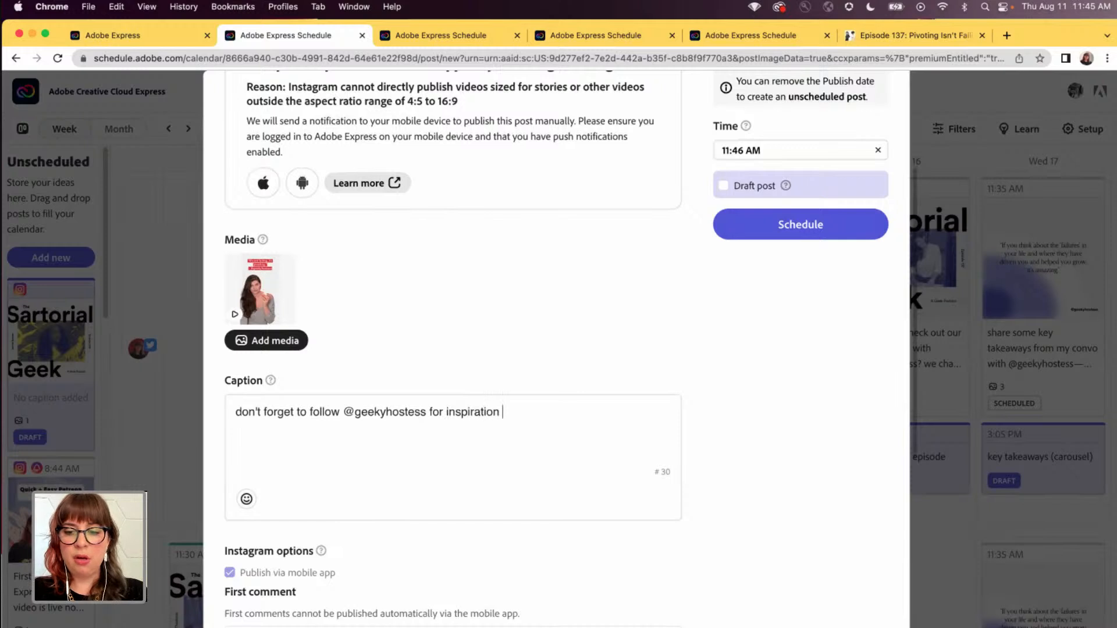
type(" + really")
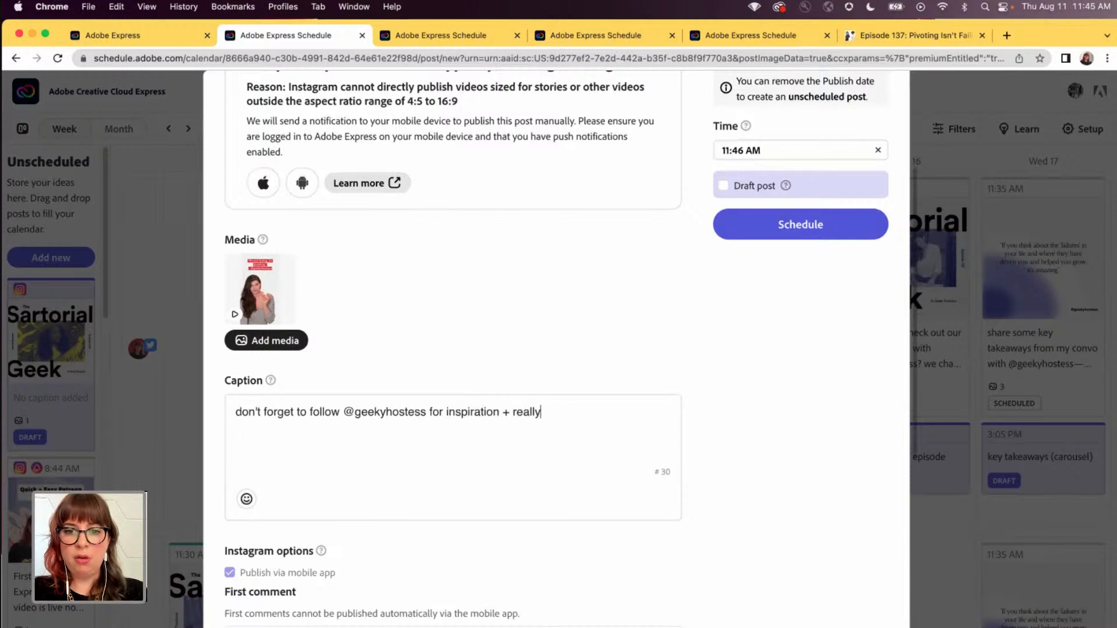
type(" cool baking tips.")
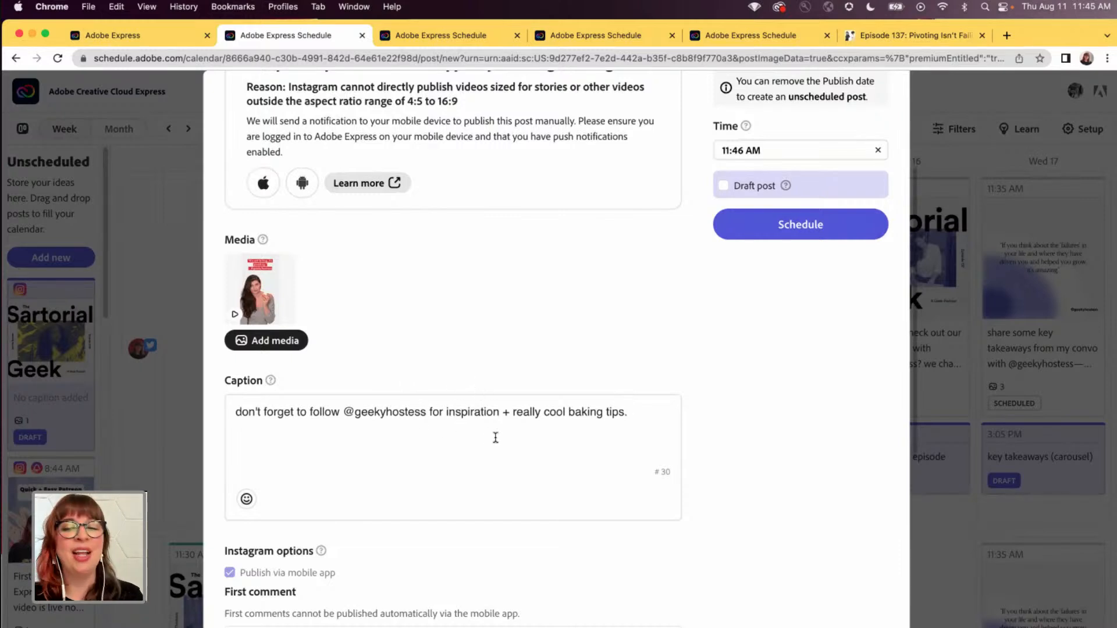
- Add the hashtags "#geeklife #sartorialgeek #shepodcasts #nerdout" as the post's first Instagram comment
scroll(496, 438, "down", 5)
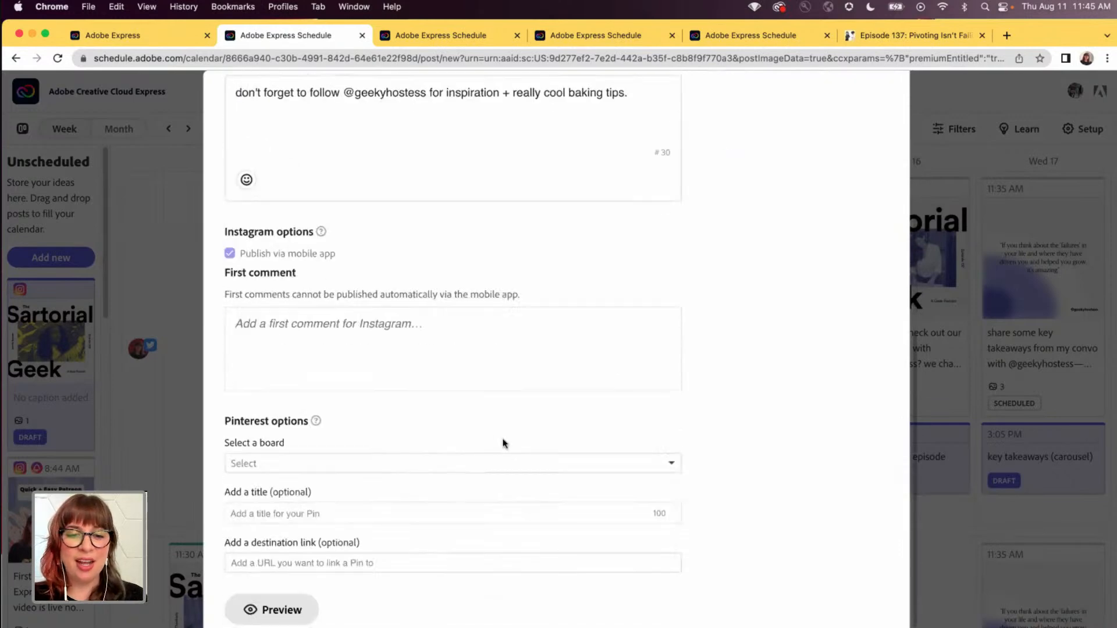
type("#")
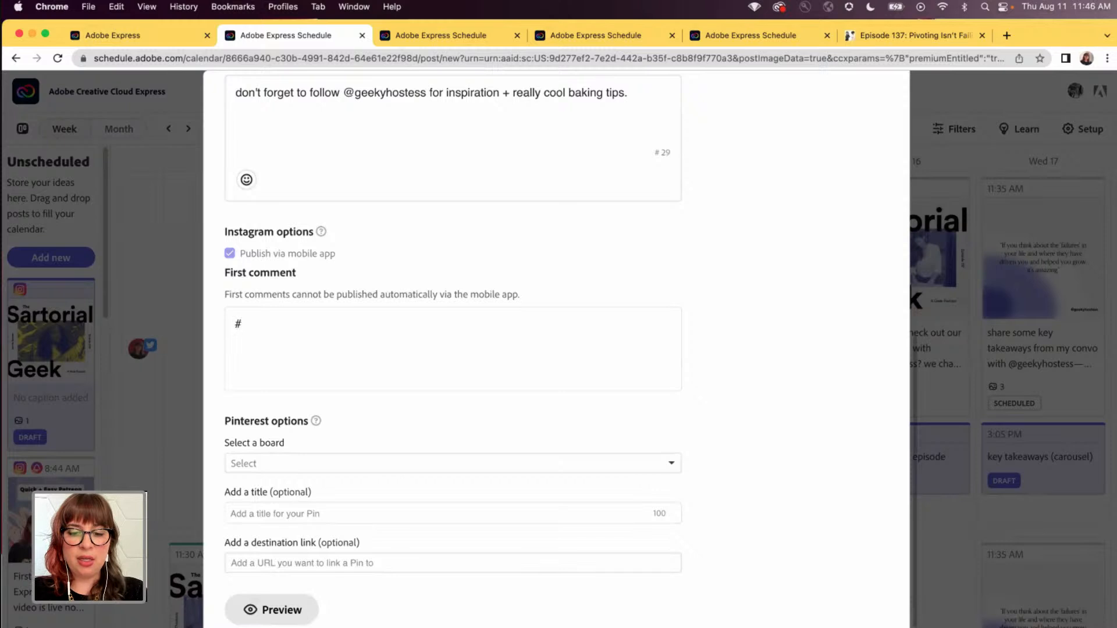
type("geeklif")
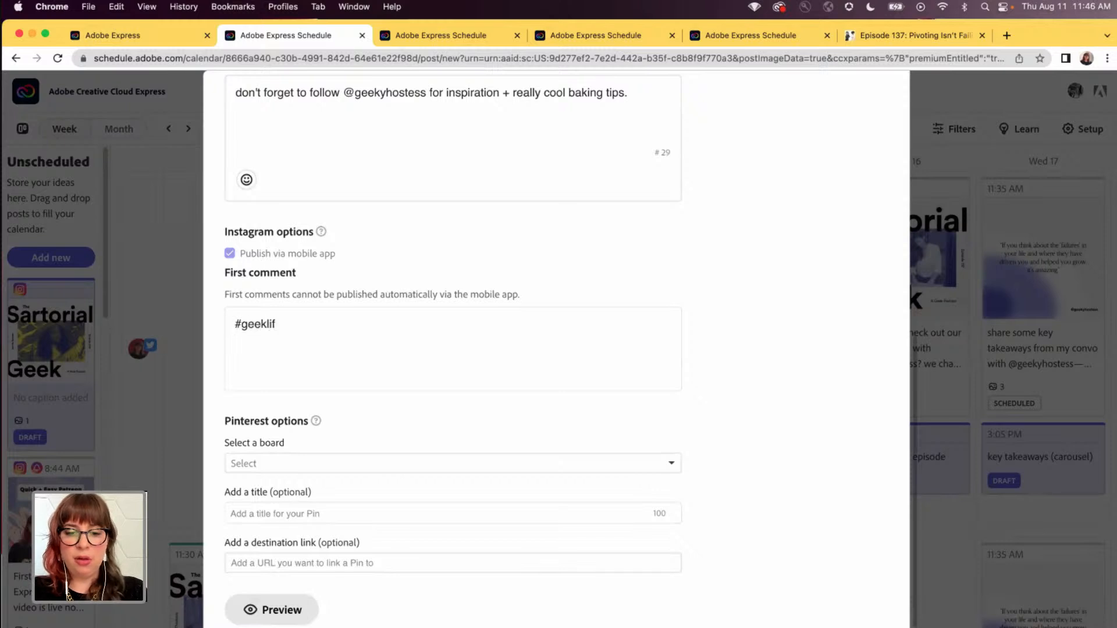
type("e #sartoria")
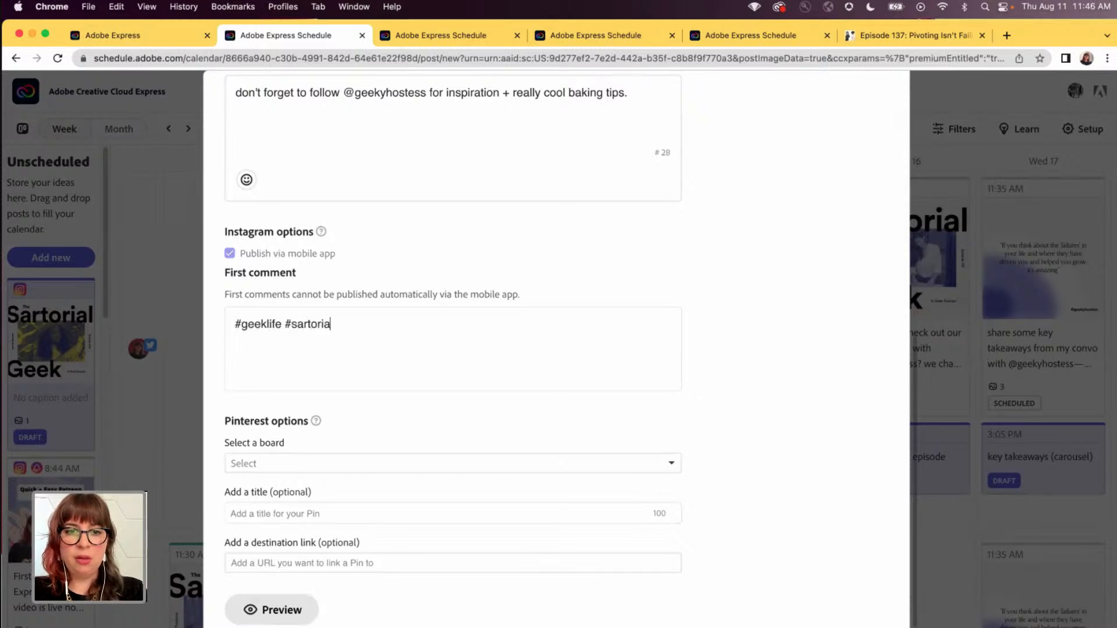
type("lgeek #shepodca")
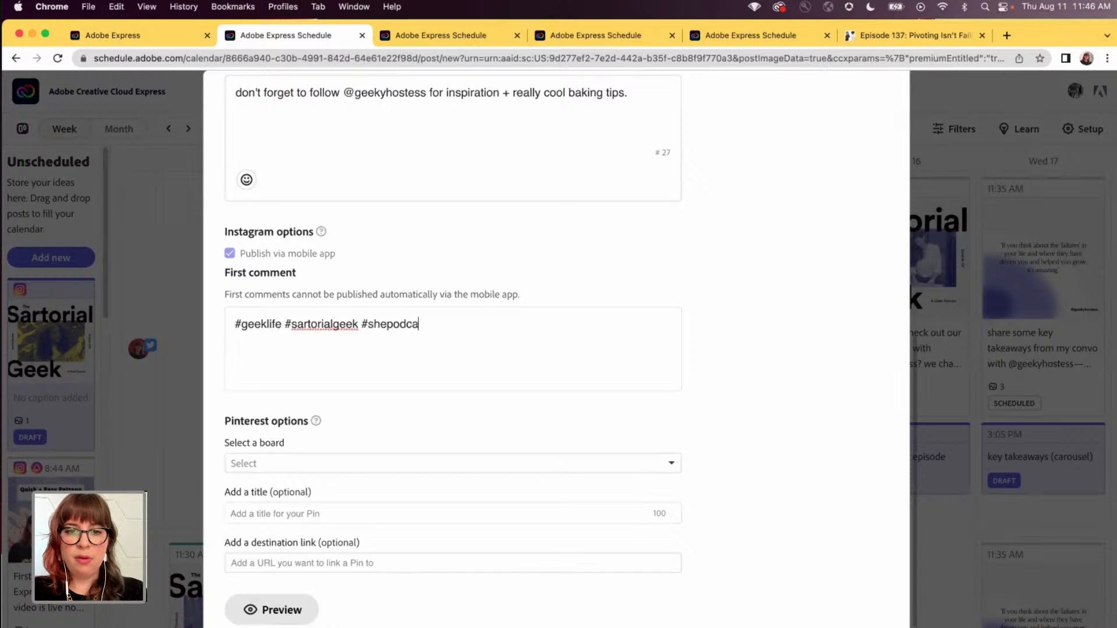
type("sts #n")
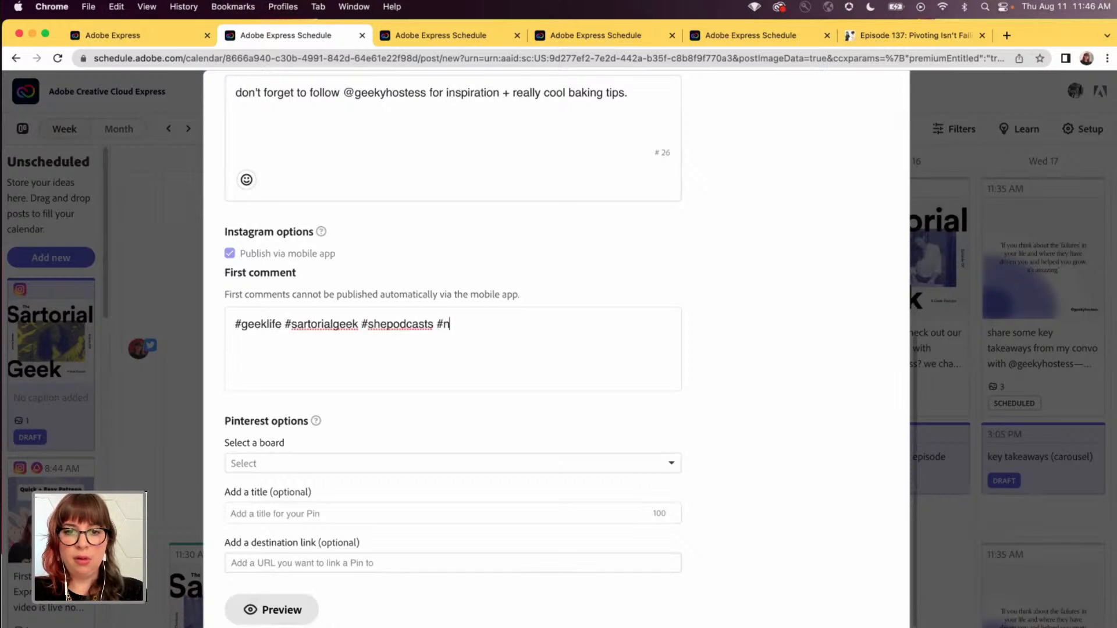
type("erdout")
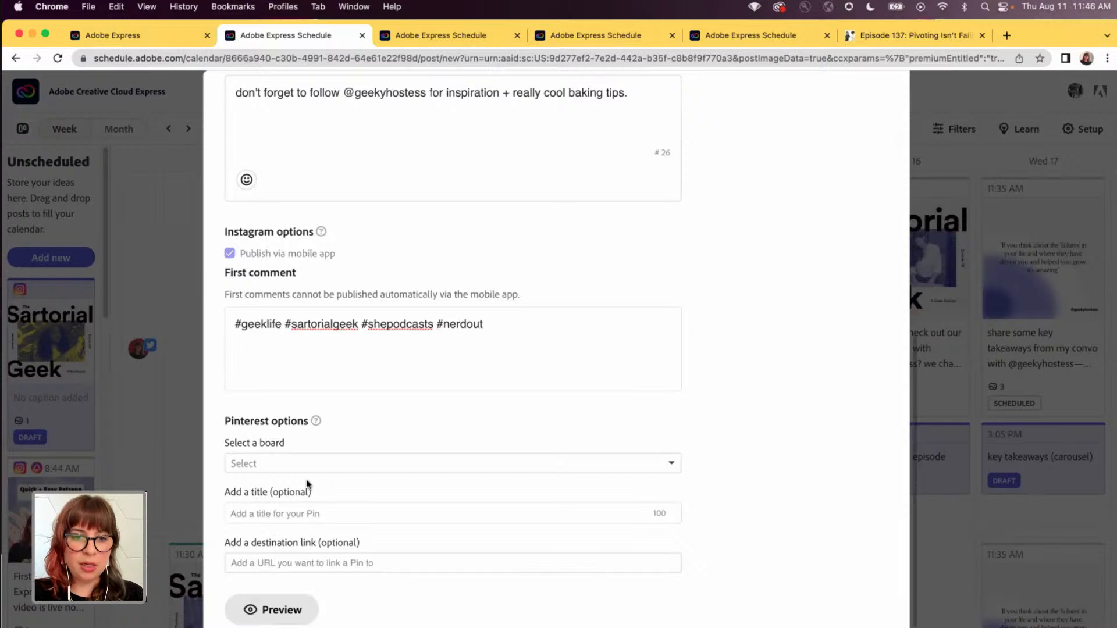
- Choose the Geek Fashion Fix board for the Pinterest pin and open the post preview
scroll(341, 456, "down", 1)
left_click(342, 456)
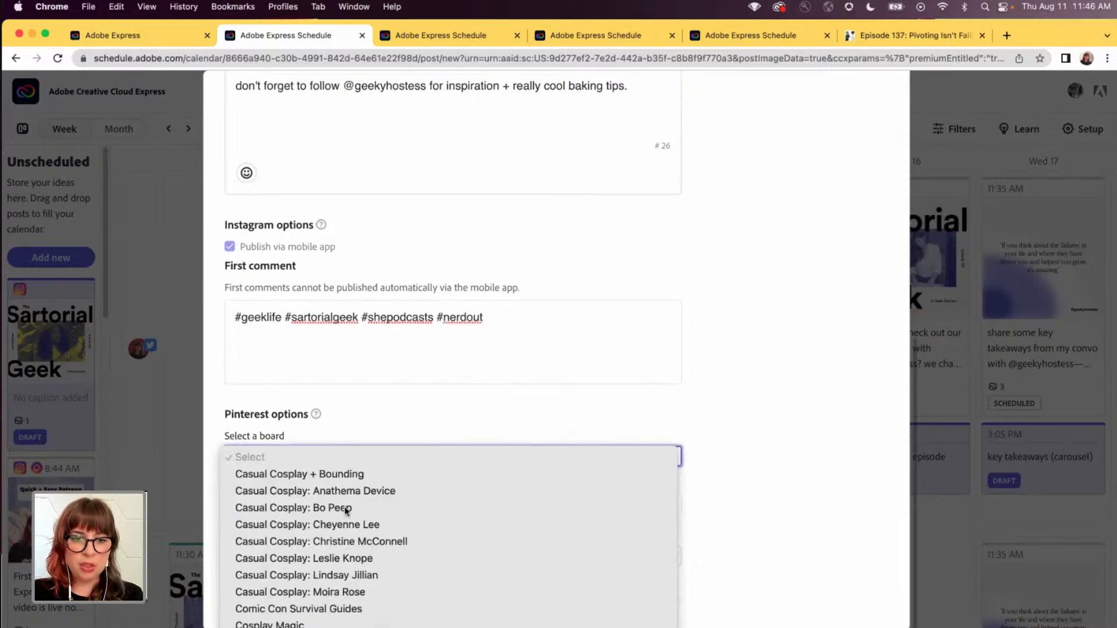
scroll(345, 533, "down", 15)
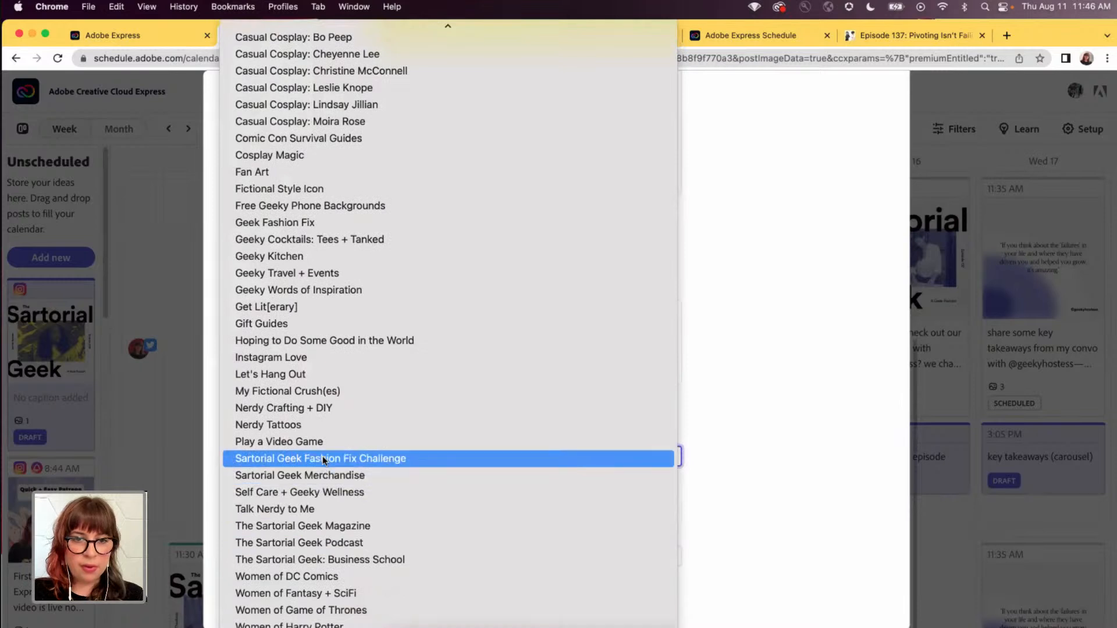
scroll(323, 465, "down", 1)
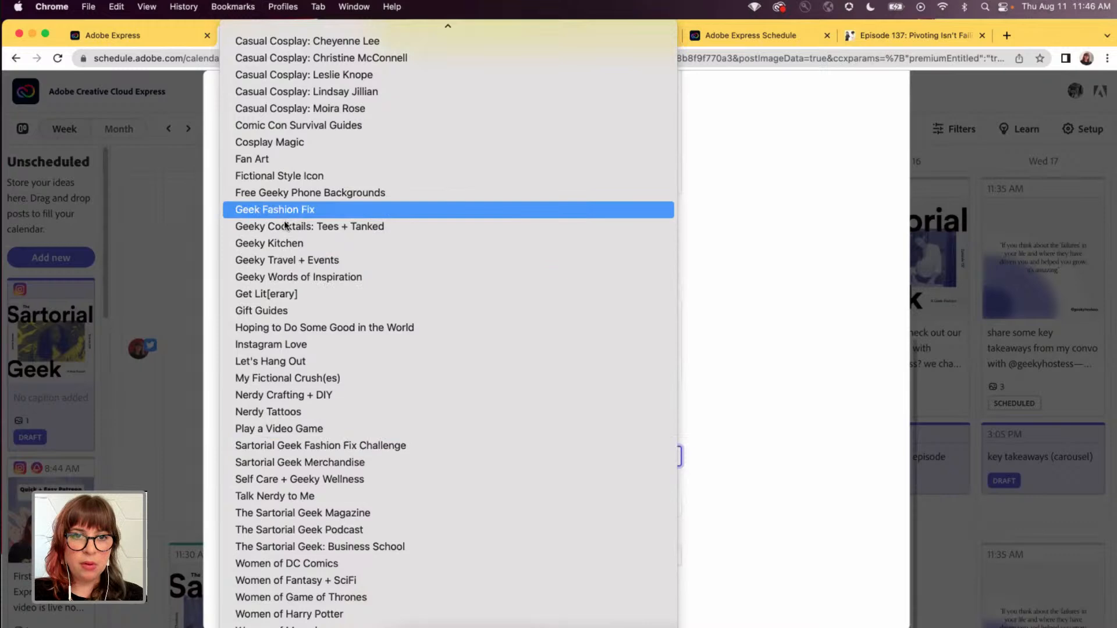
key("Return")
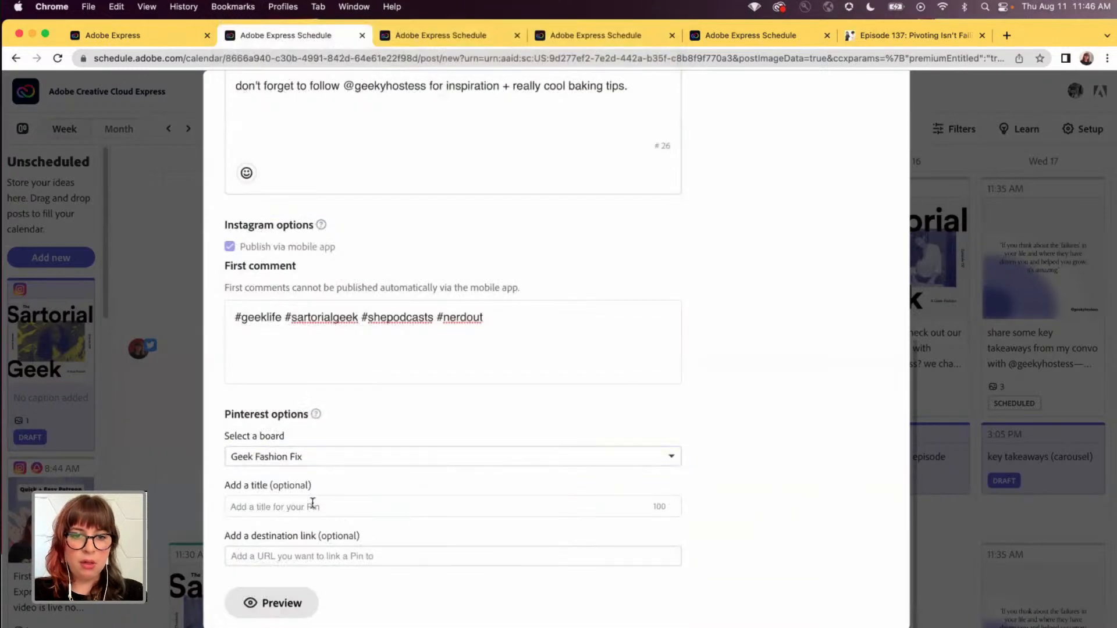
left_click(279, 603)
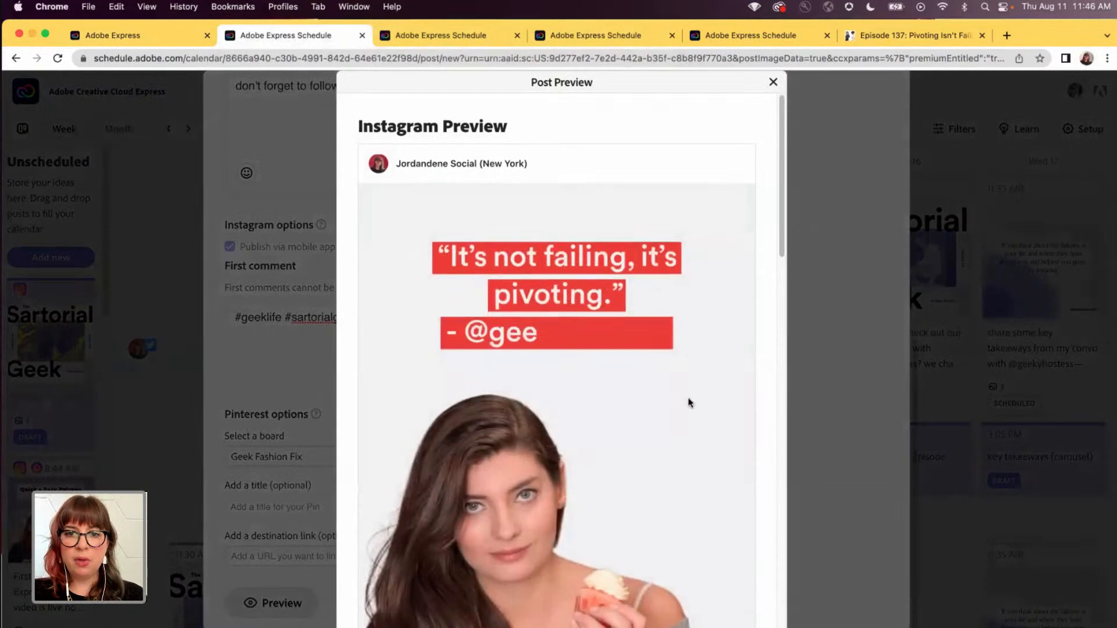
- Review the Instagram, Facebook and Pinterest previews of the animated quote post, and schedule the post
scroll(689, 402, "down", 5)
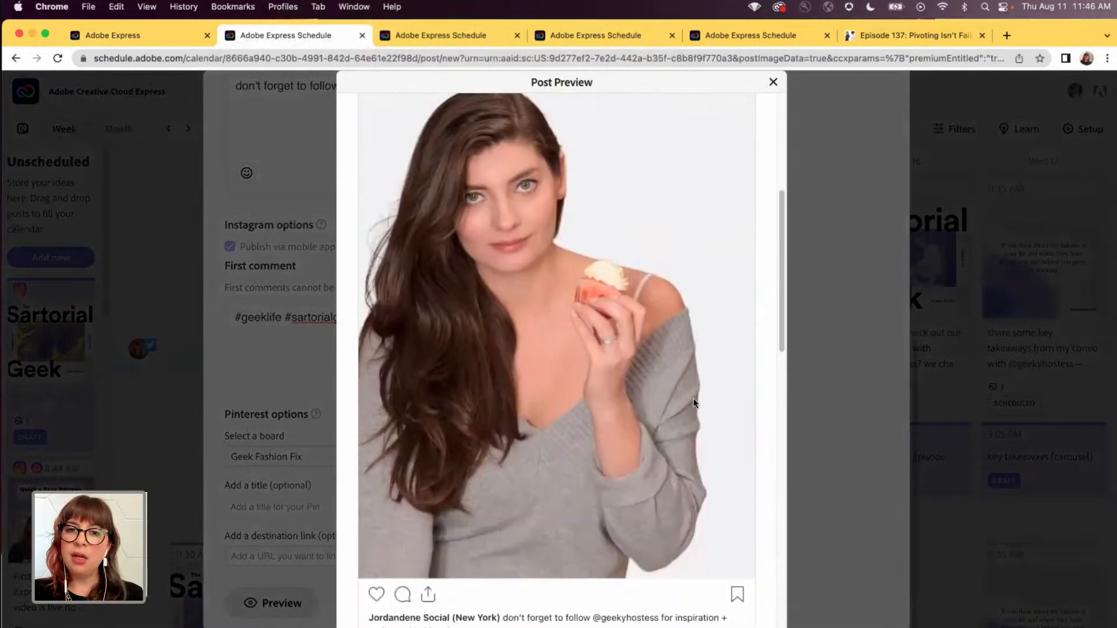
scroll(693, 398, "down", 5)
scroll(709, 401, "down", 3)
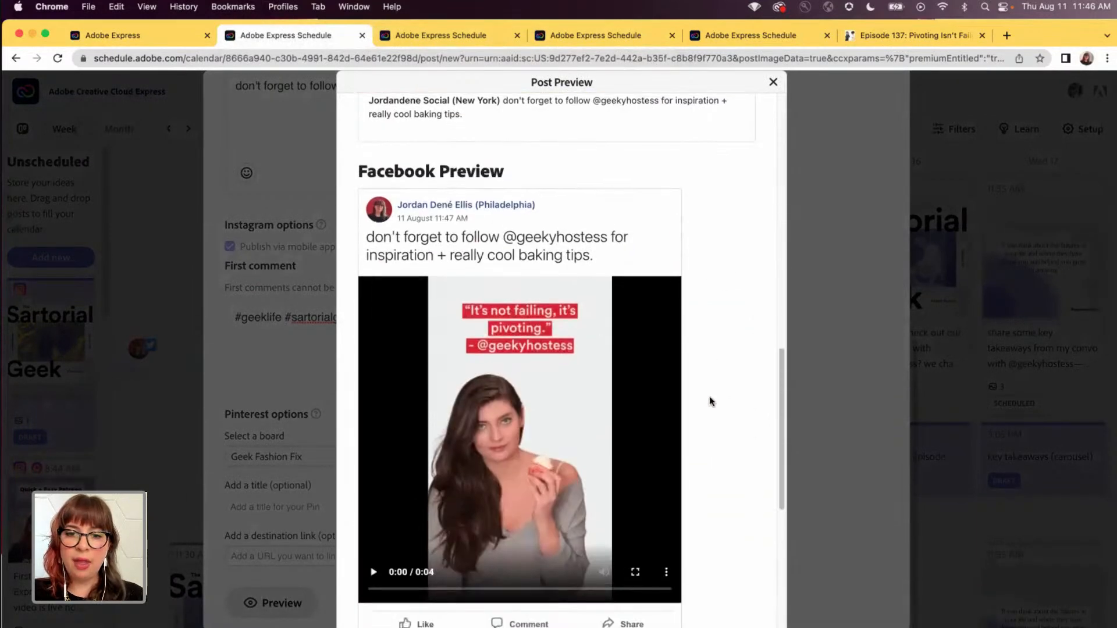
scroll(720, 424, "down", 6)
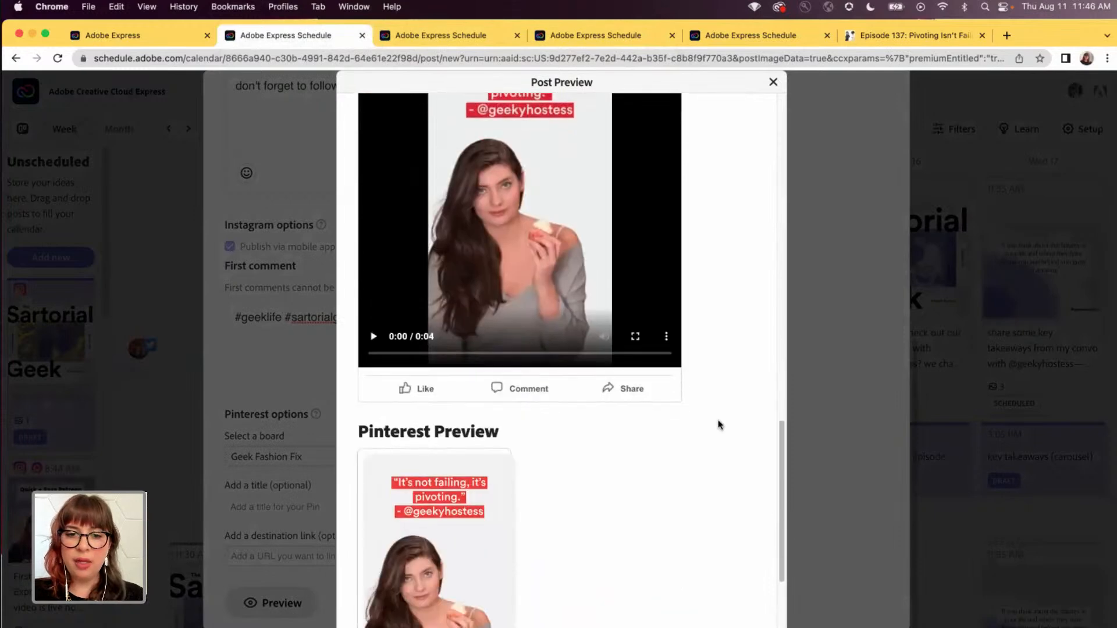
scroll(622, 437, "up", 10)
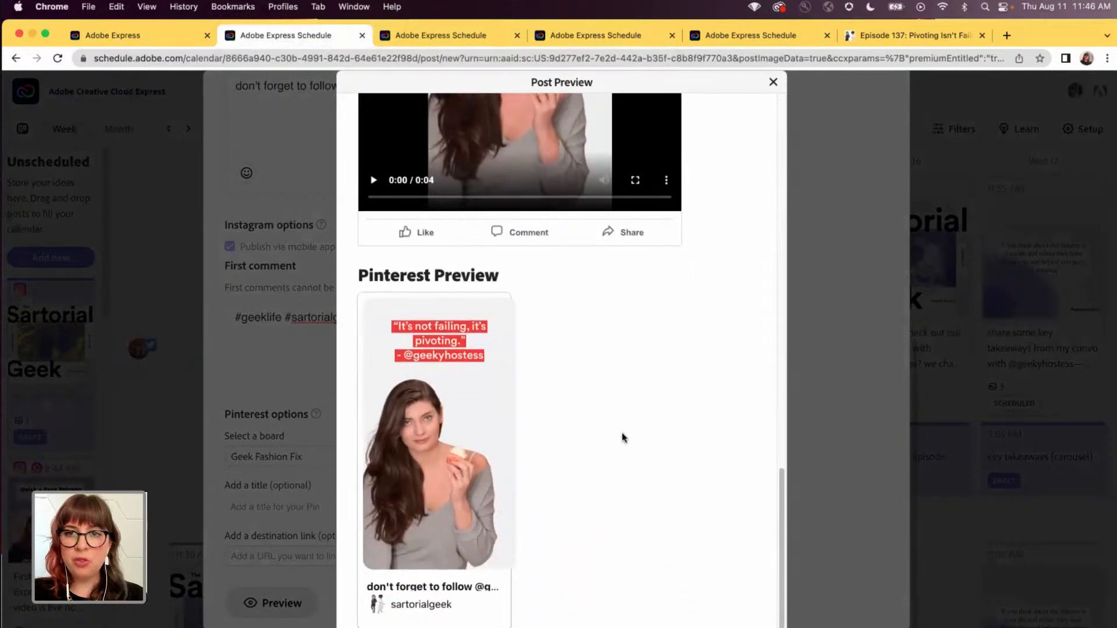
left_click(773, 82)
scroll(758, 277, "up", 10)
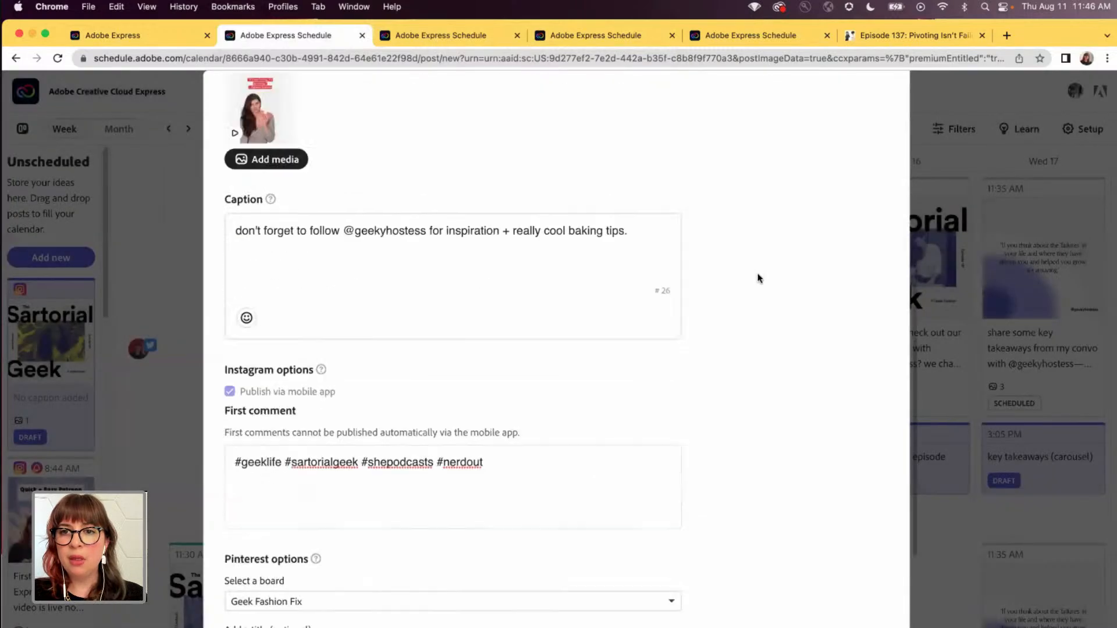
left_click(801, 397)
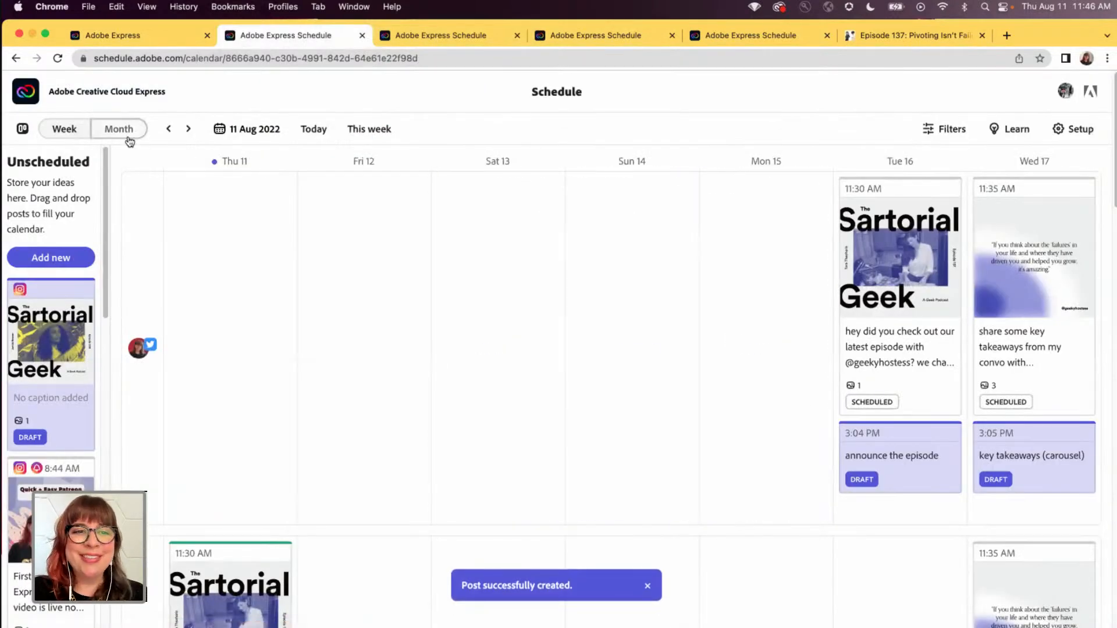
- Show the calendar by month and move the Instagram, Facebook and Pinterest "don't forget to follow" posts from 11 to 19 August
left_click(129, 140)
scroll(570, 342, "down", 1)
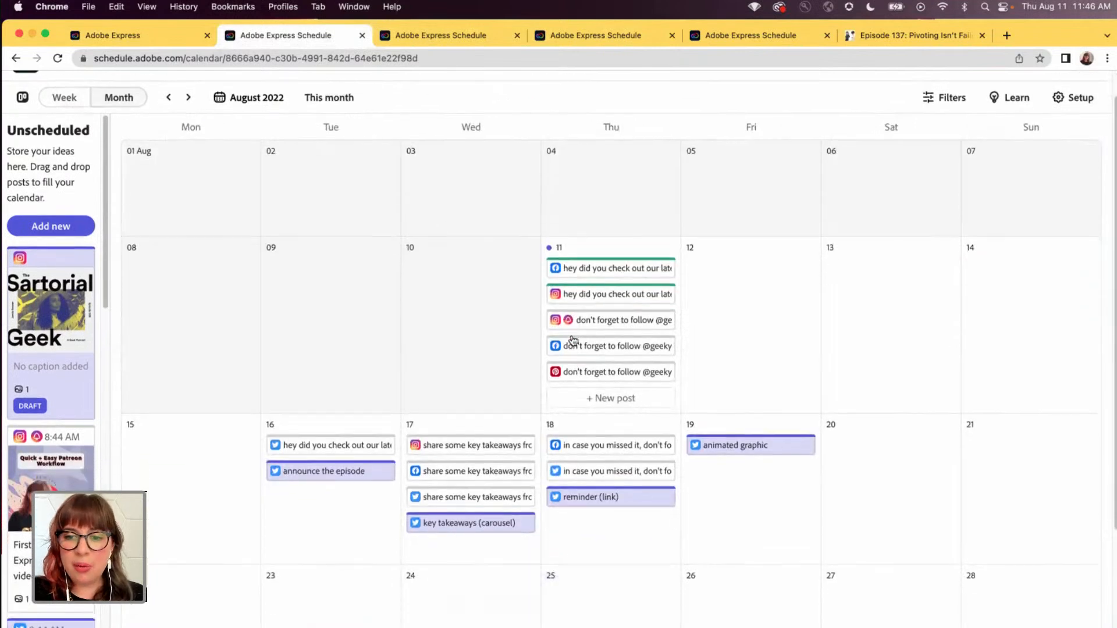
scroll(573, 340, "down", 1)
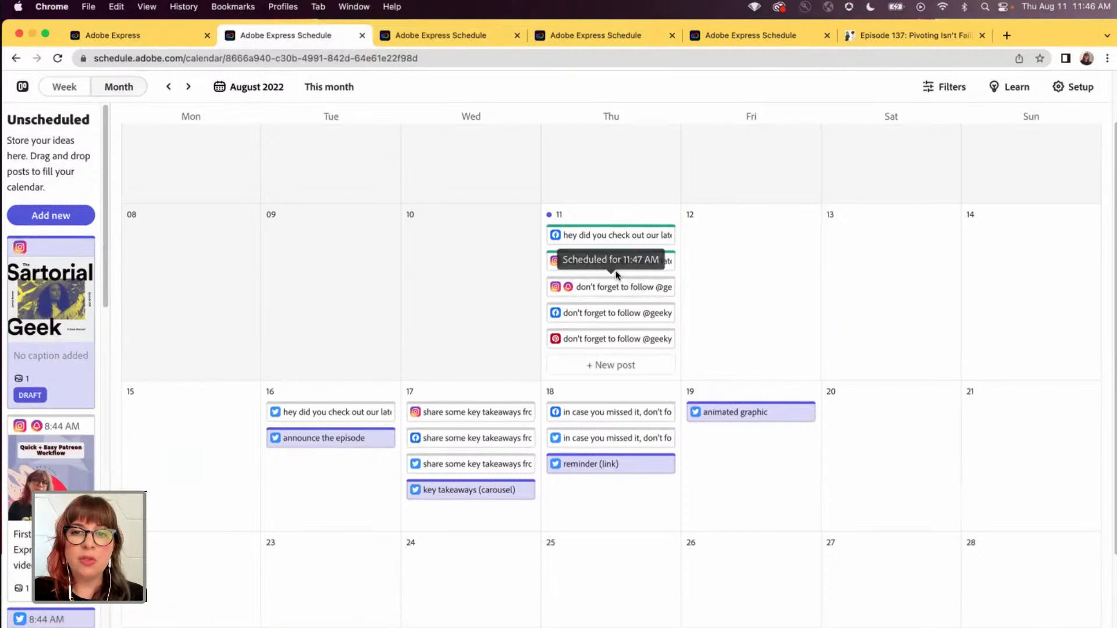
left_click_drag(582, 289, 721, 460)
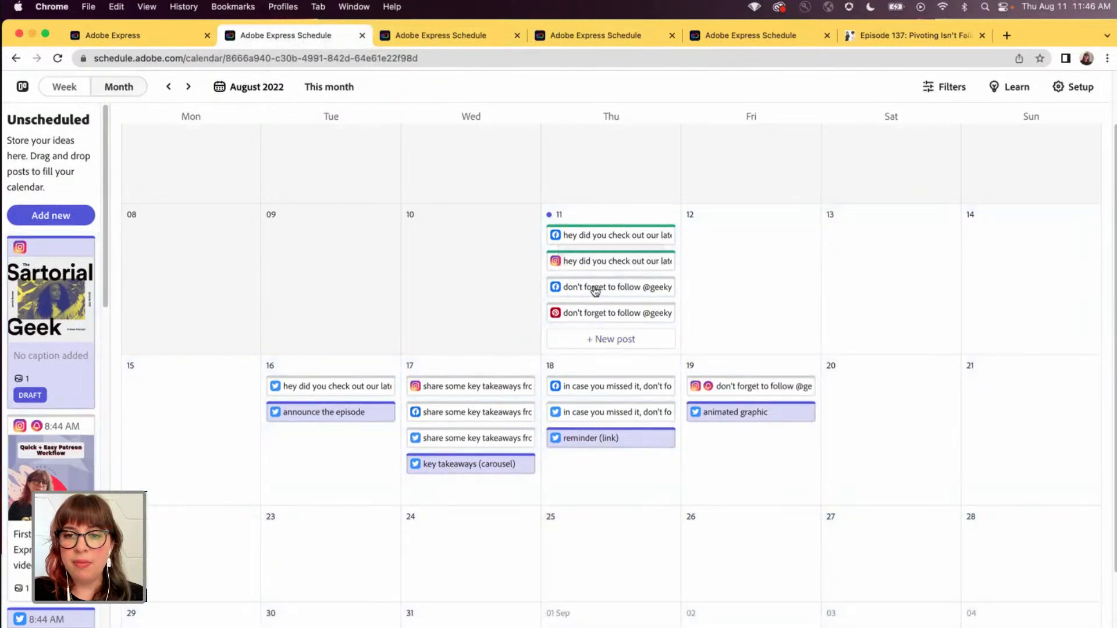
left_click_drag(593, 290, 733, 441)
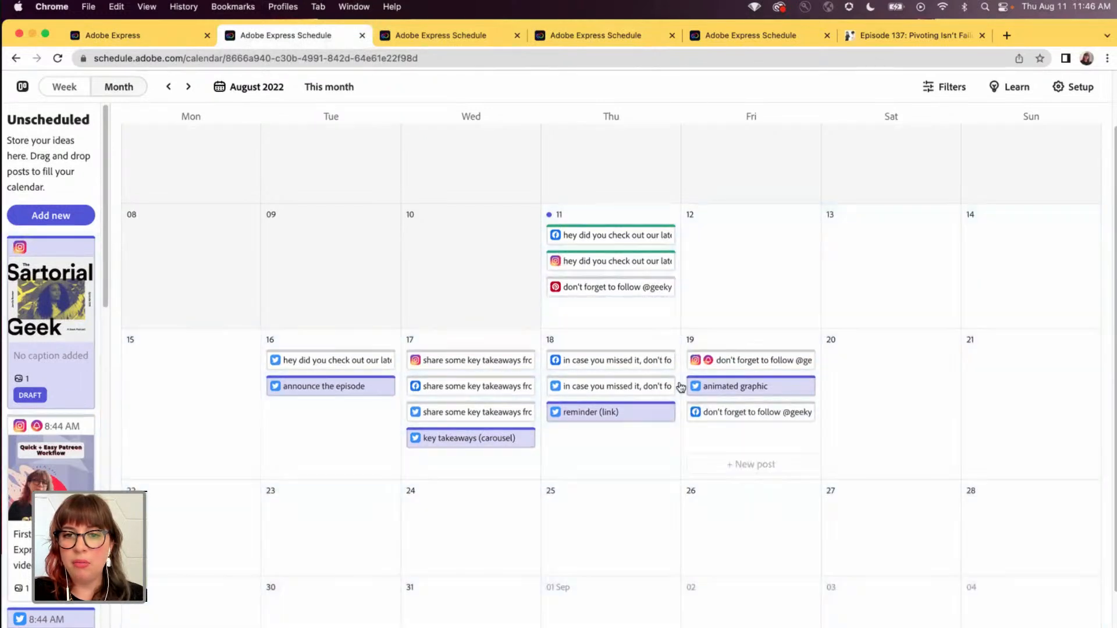
left_click_drag(590, 289, 756, 411)
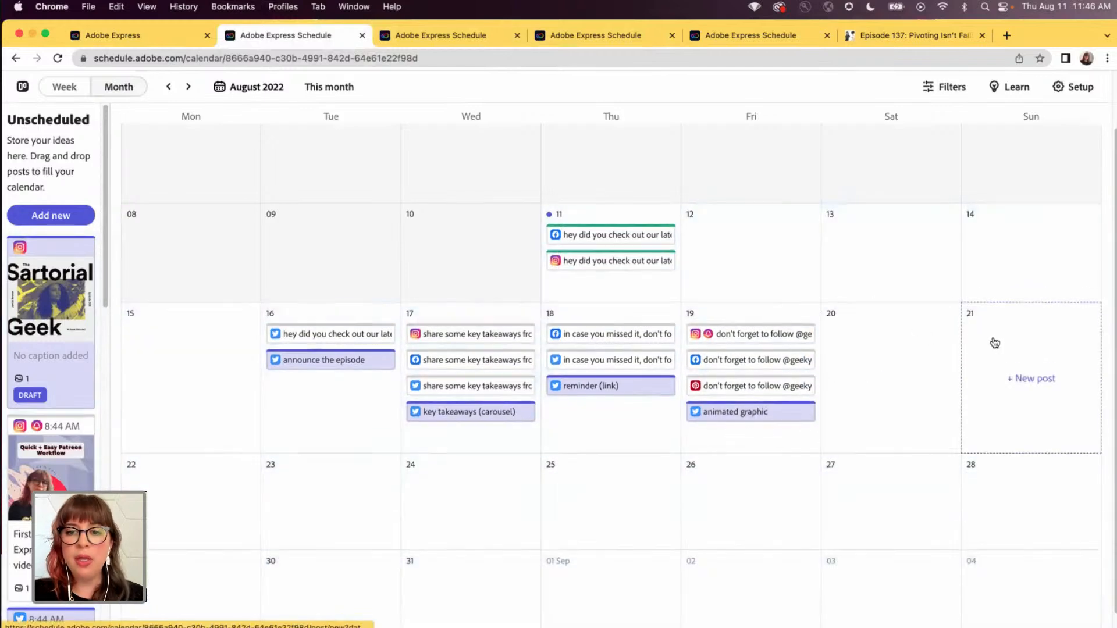
- Show September 2022 in the calendar and examine its scheduled posts and draft placeholders
scroll(994, 342, "down", 1)
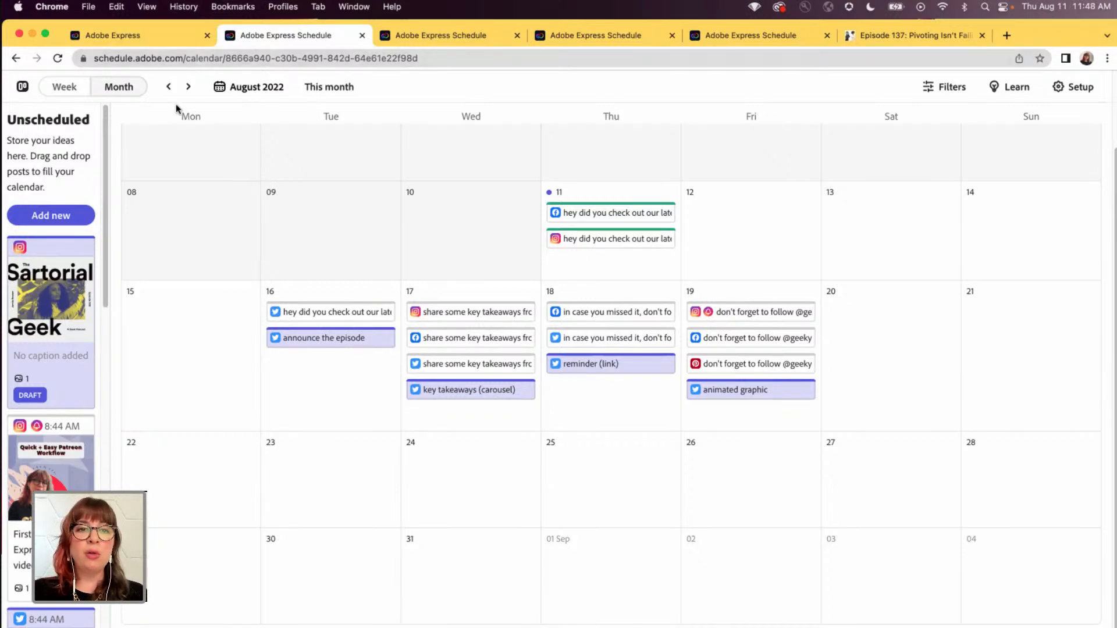
left_click(188, 88)
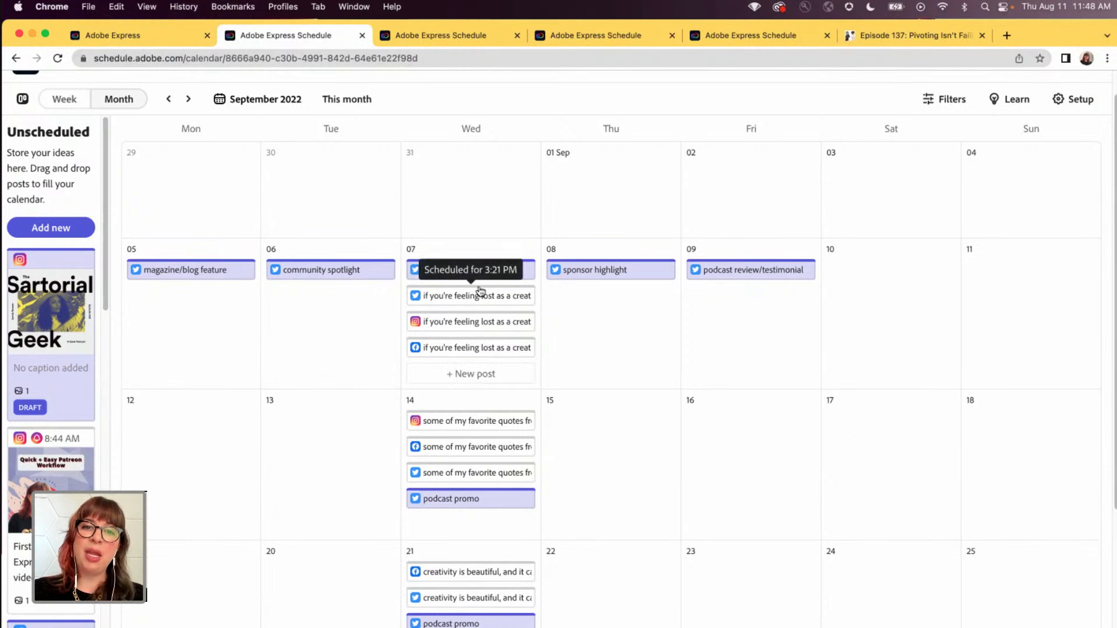
scroll(480, 297, "down", 2)
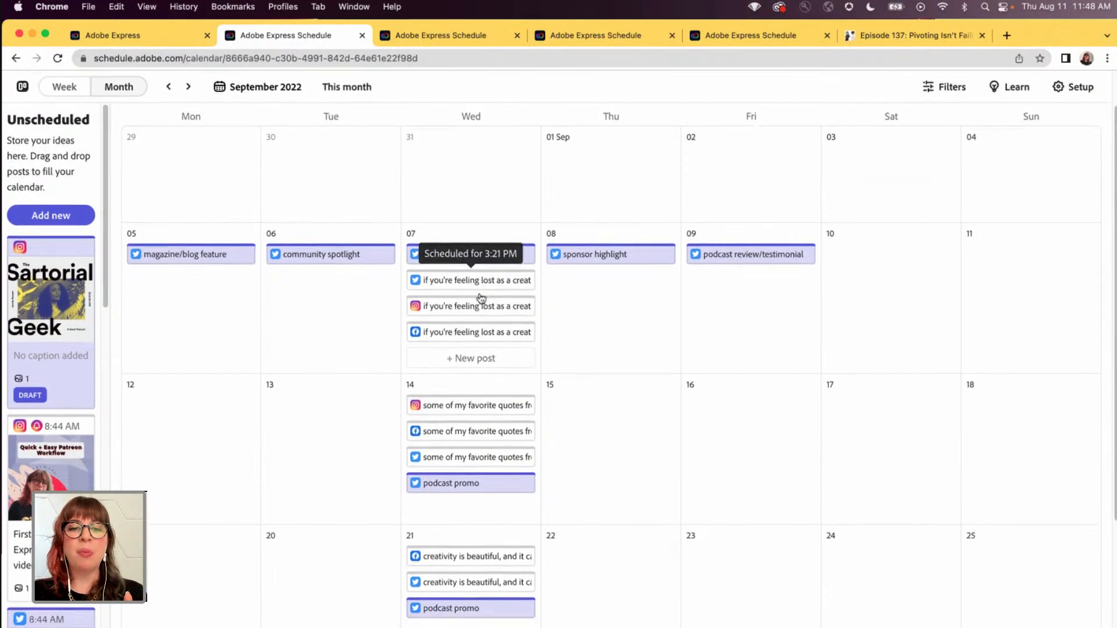
scroll(466, 414, "down", 5)
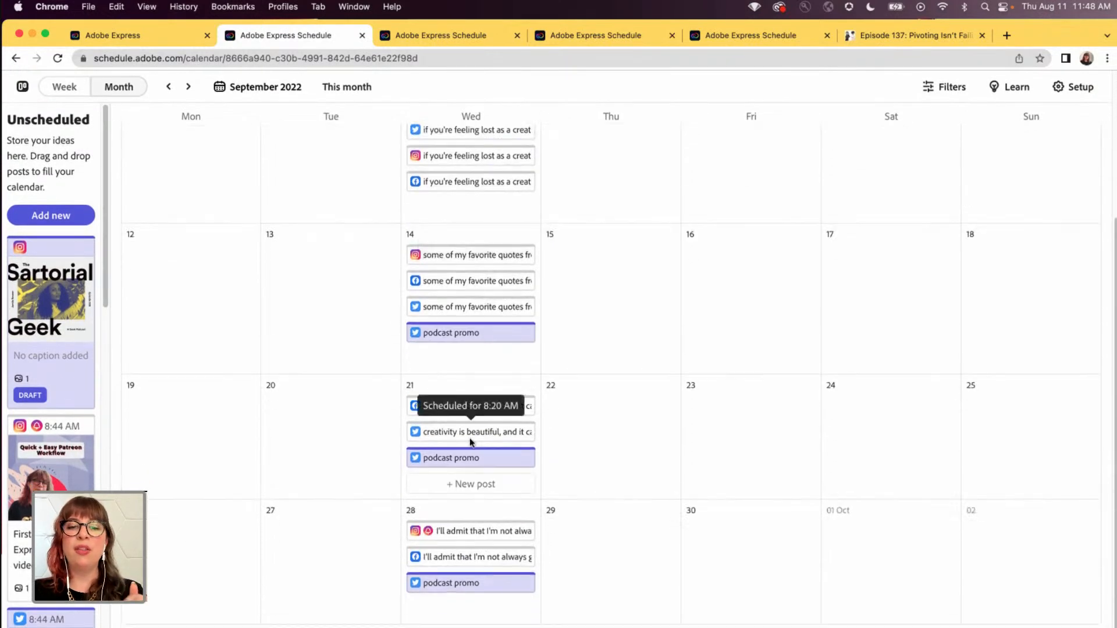
scroll(638, 447, "up", 2)
scroll(639, 447, "up", 3)
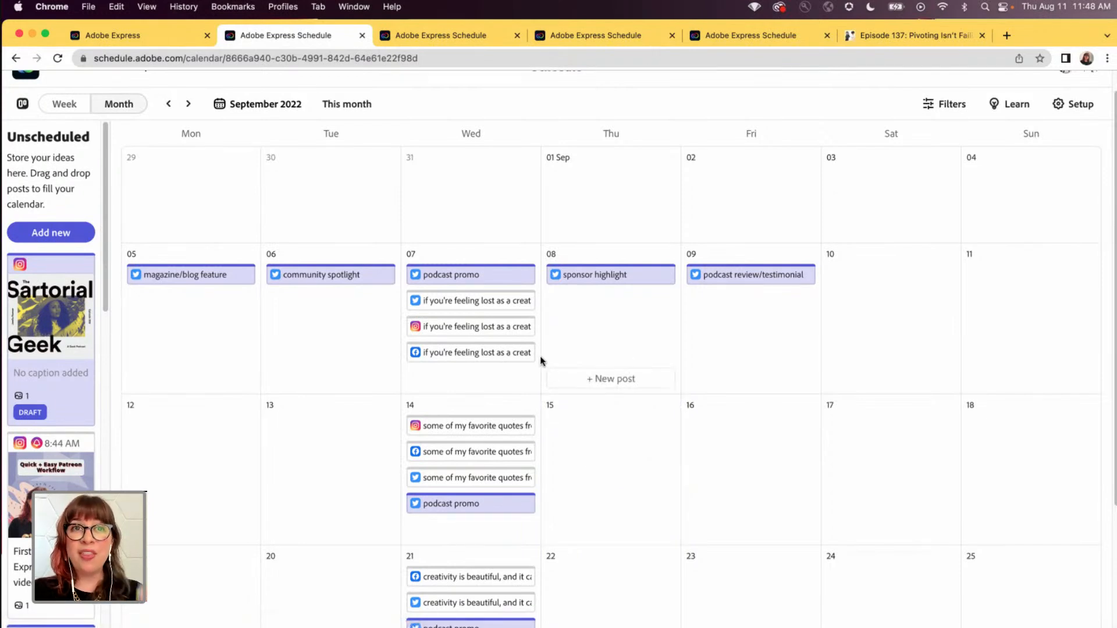
scroll(648, 374, "down", 5)
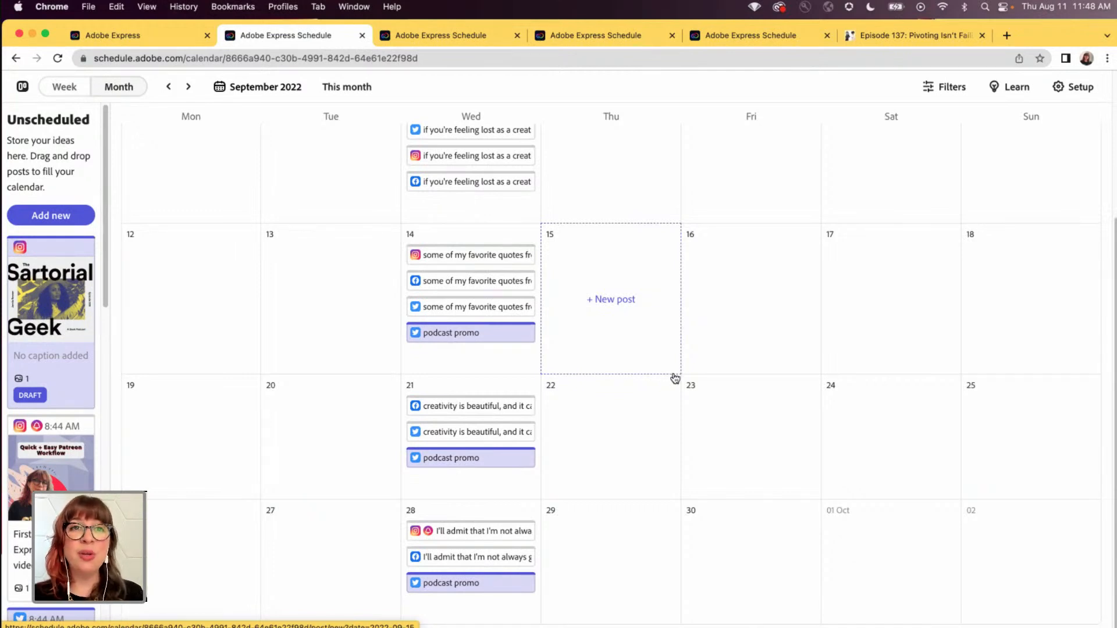
scroll(675, 378, "up", 3)
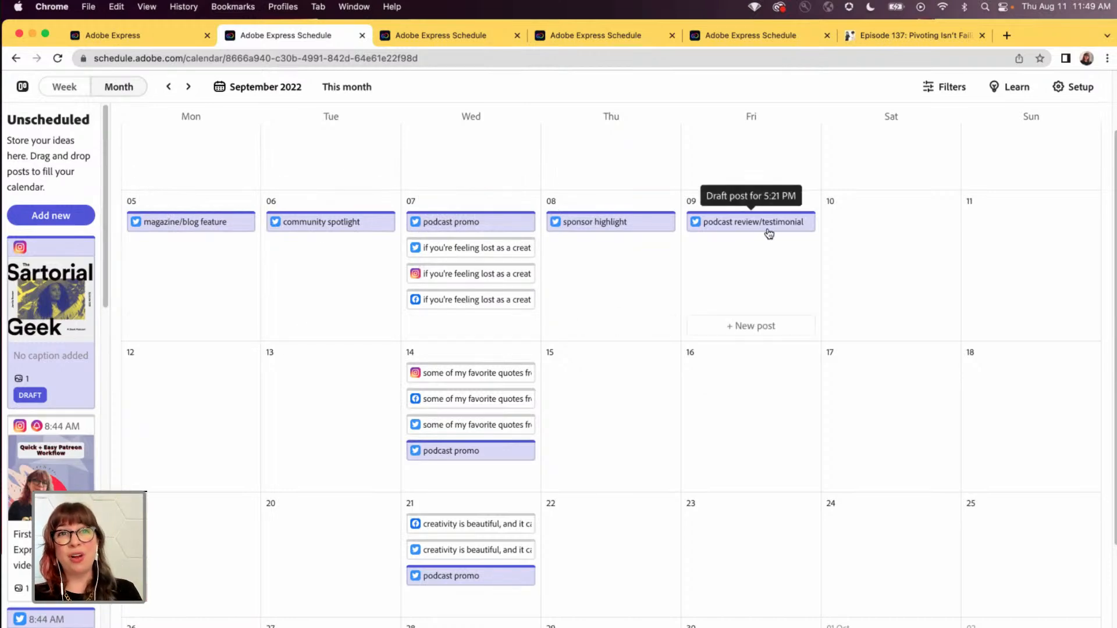
- Change the 5 September magazine/blog feature draft's caption to "cosplay interview", save it, and swap it with the 6 September community spotlight draft
left_click(178, 224)
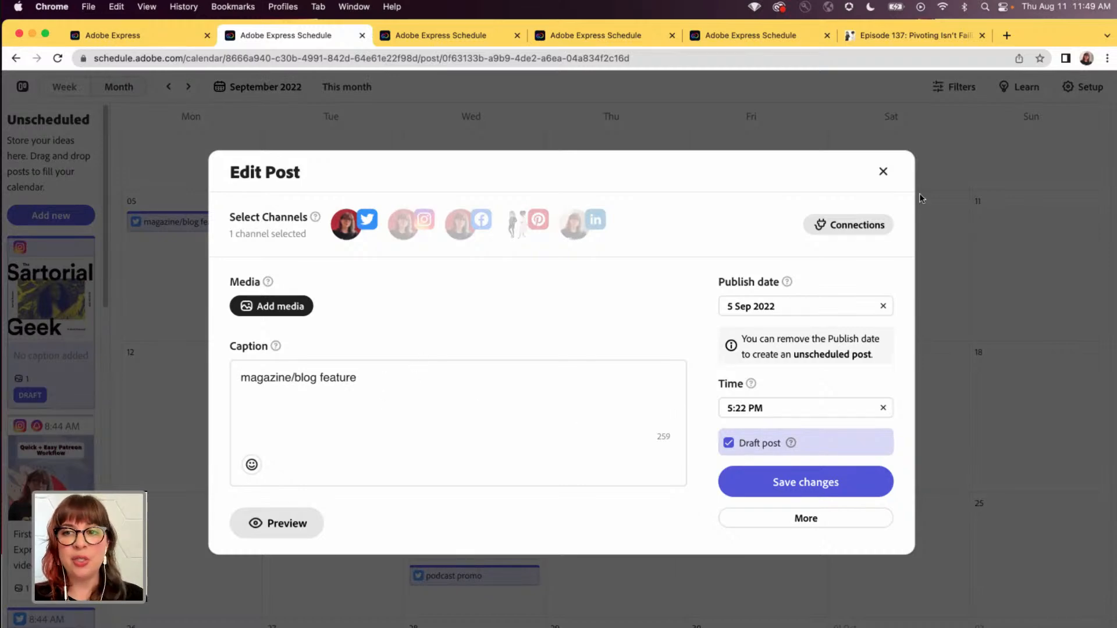
left_click(883, 171)
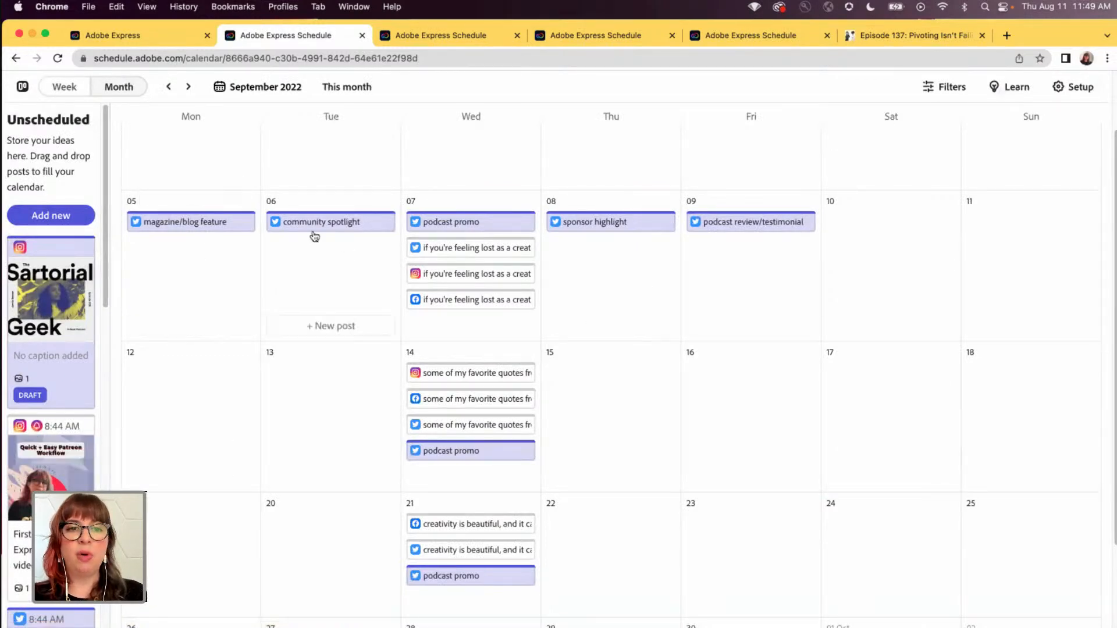
left_click(193, 221)
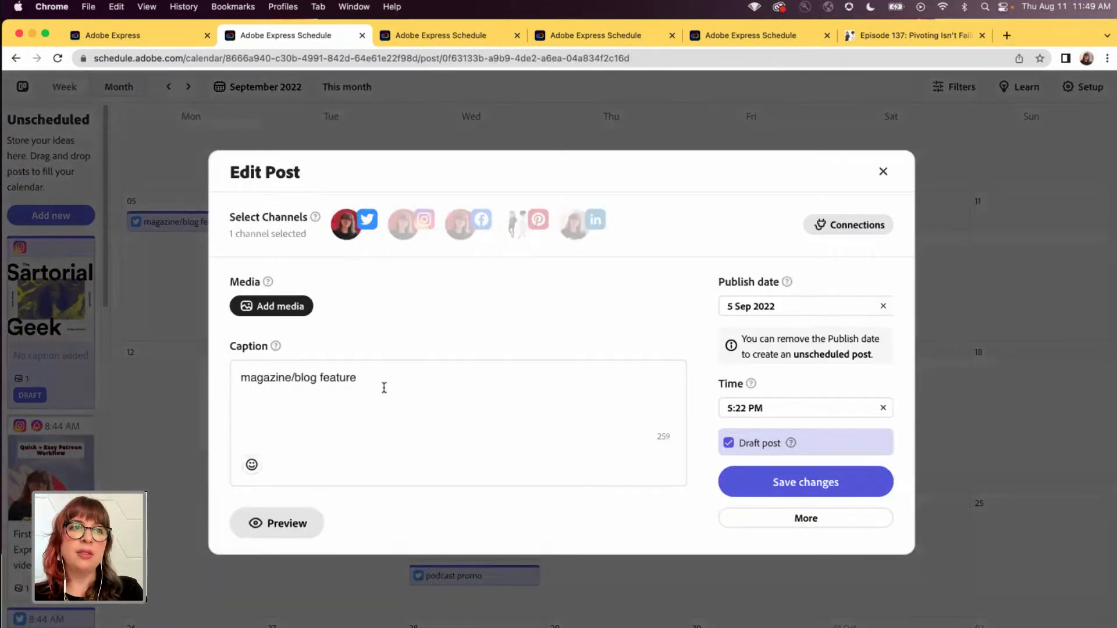
left_click_drag(409, 384, 194, 384)
type("cosplay interview")
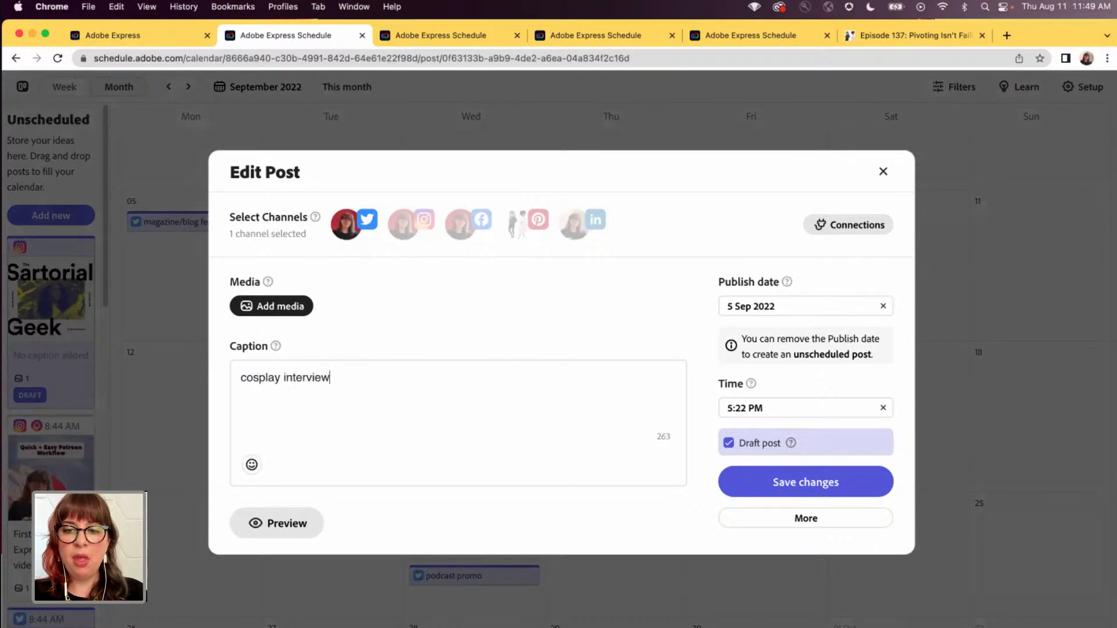
left_click(743, 493)
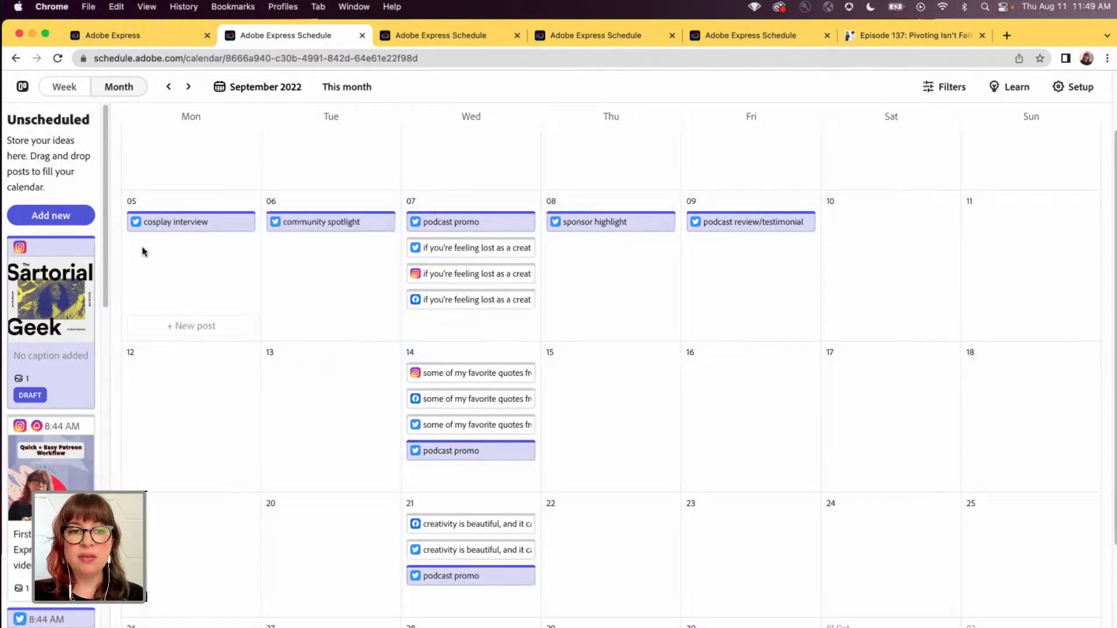
left_click_drag(155, 221, 202, 225)
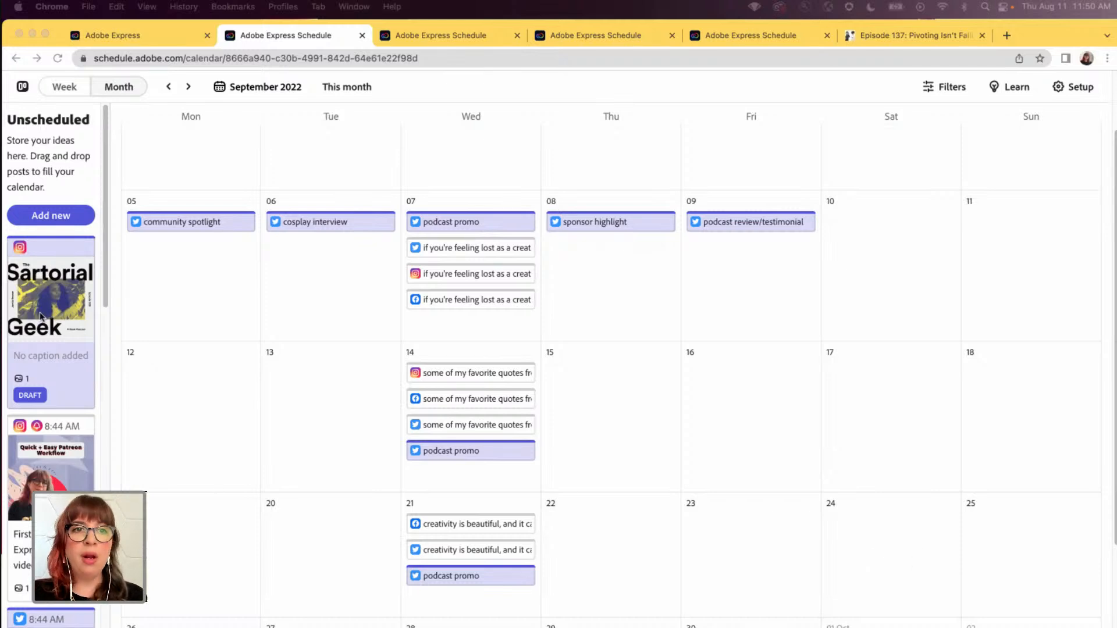
- Open the content scheduler from the Adobe Express home page and review the social channel connections in its setup
left_click(139, 36)
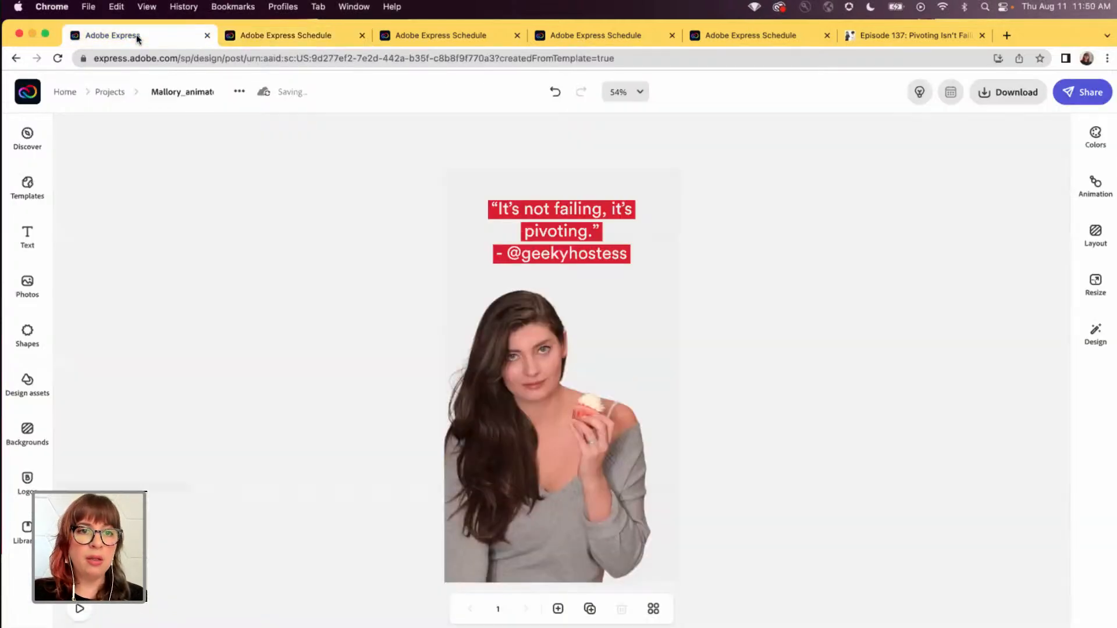
left_click(35, 91)
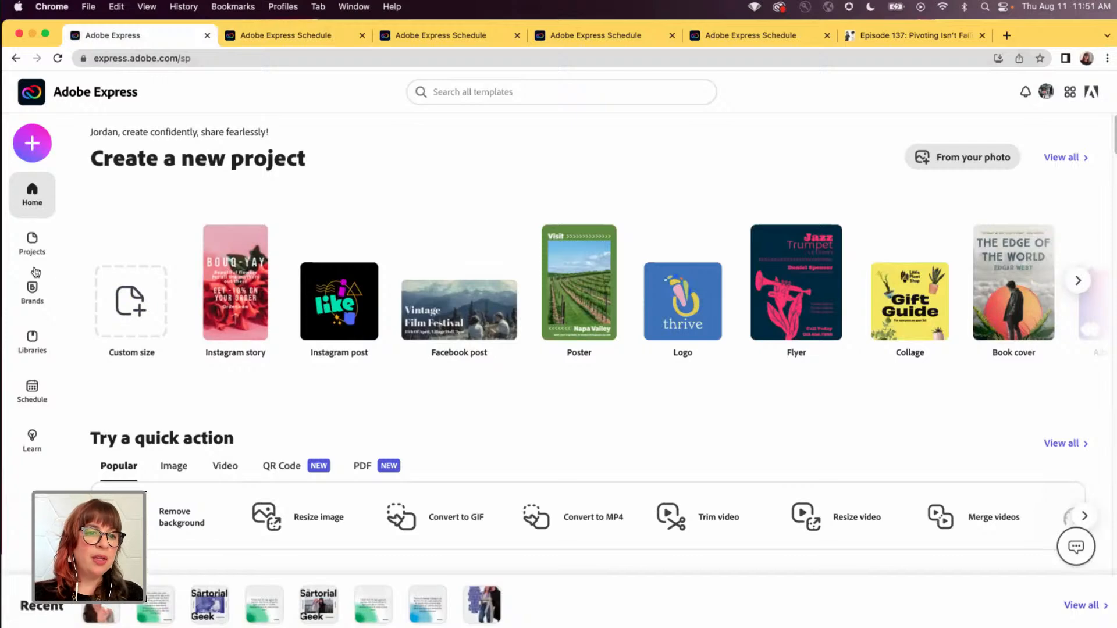
left_click(33, 394)
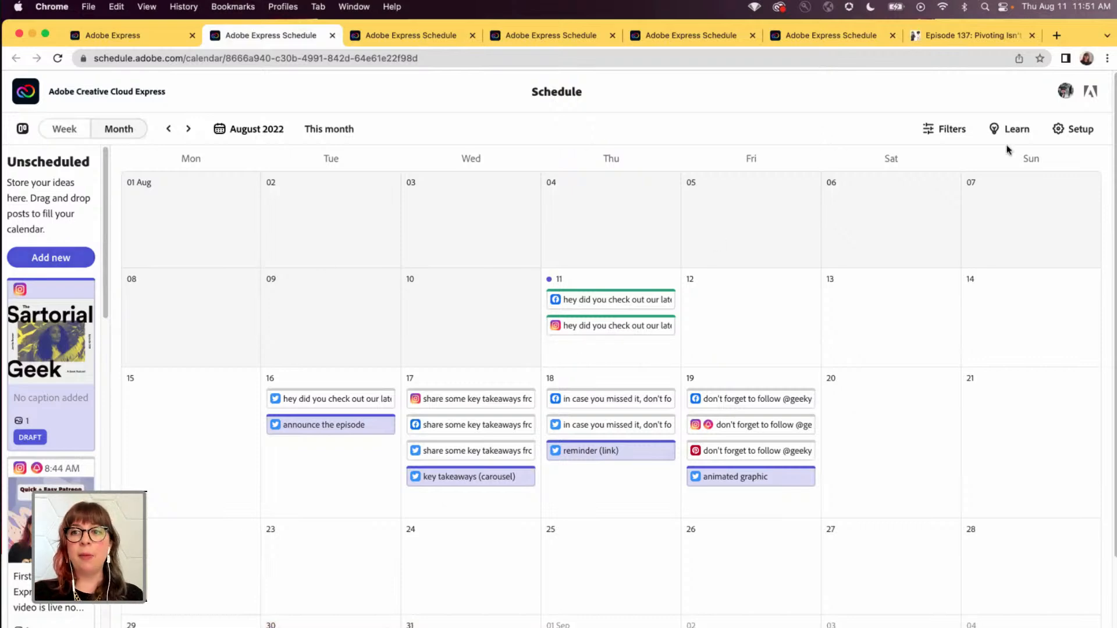
left_click(1081, 130)
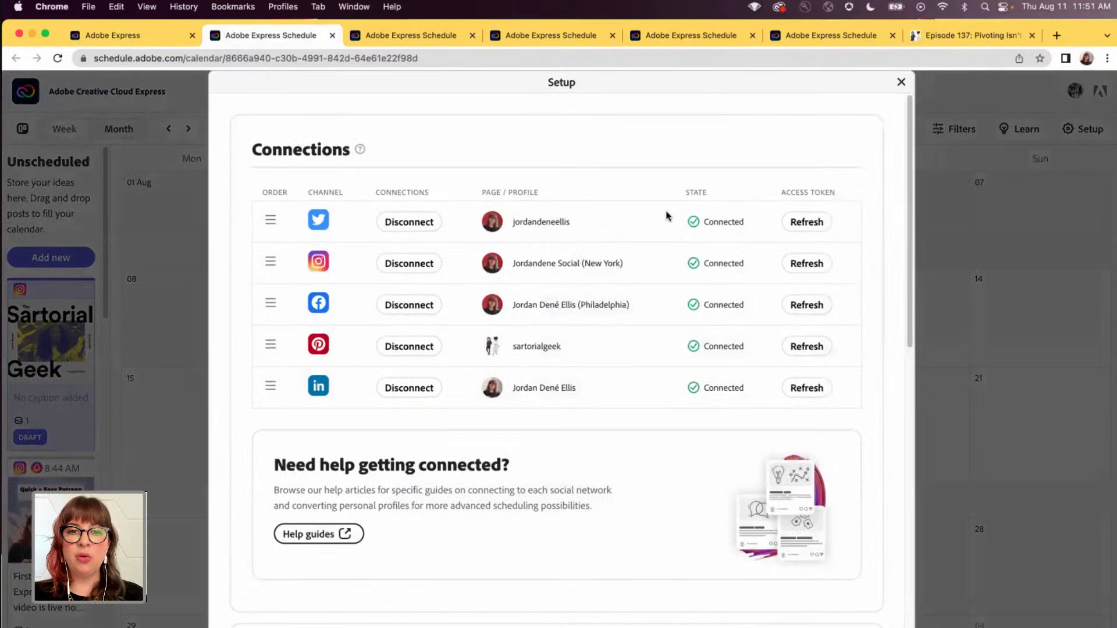
left_click(902, 82)
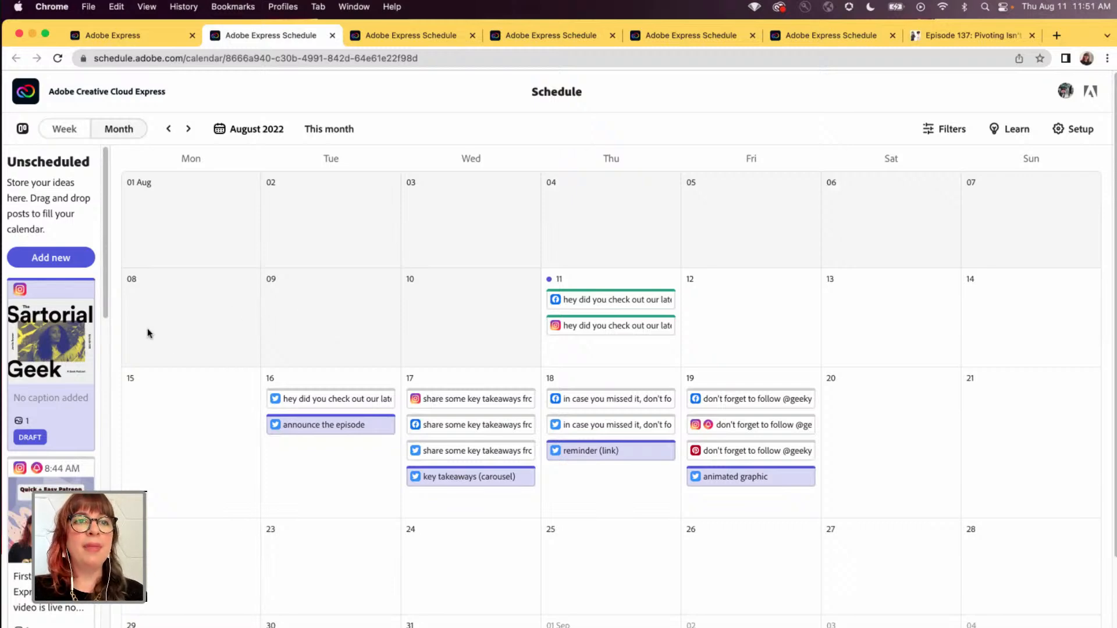
mouse_move(1116, 0)
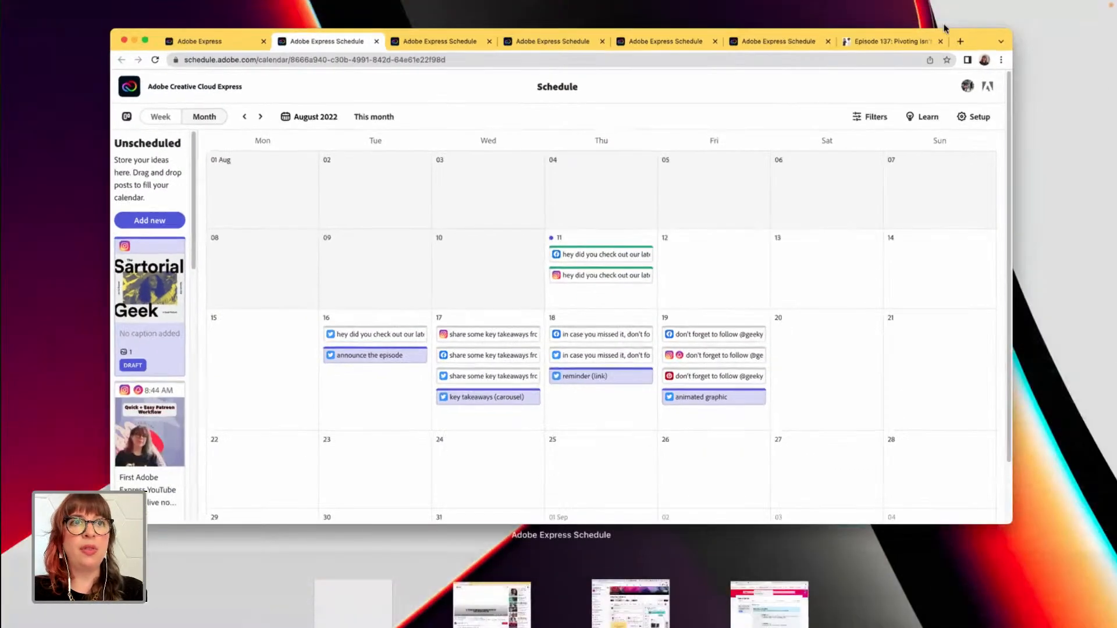
key("Escape")
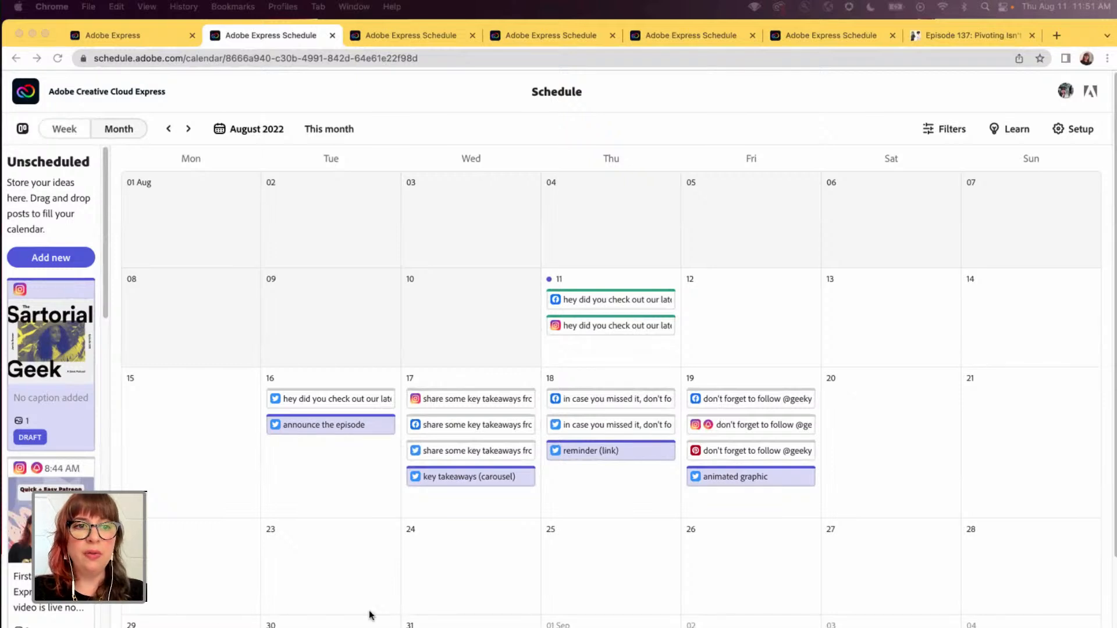
left_click(48, 261)
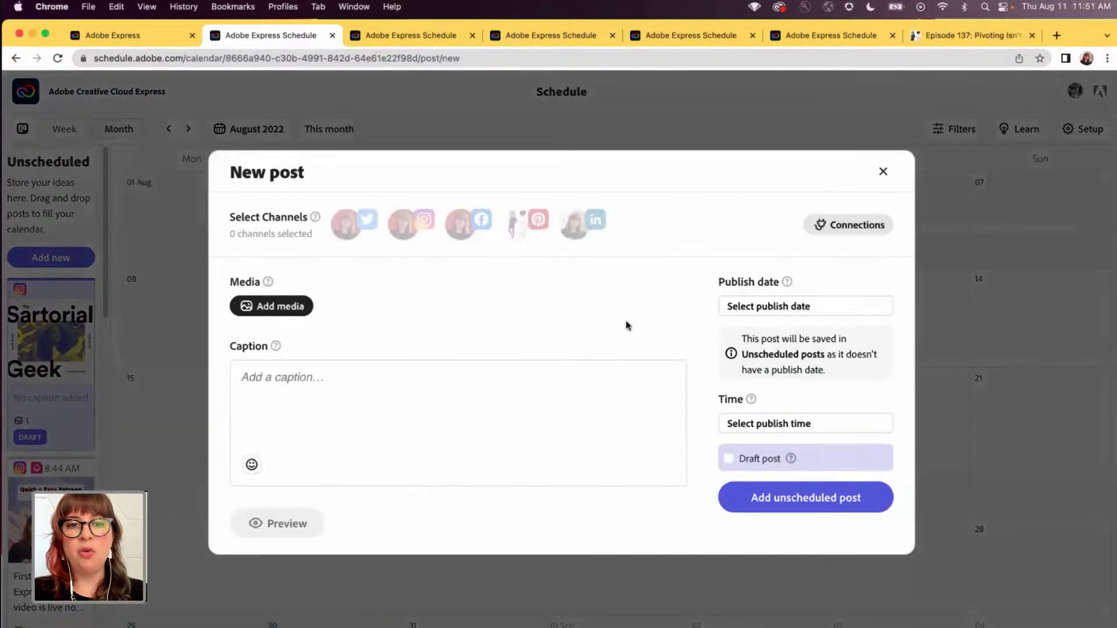
left_click(883, 171)
left_click(883, 300)
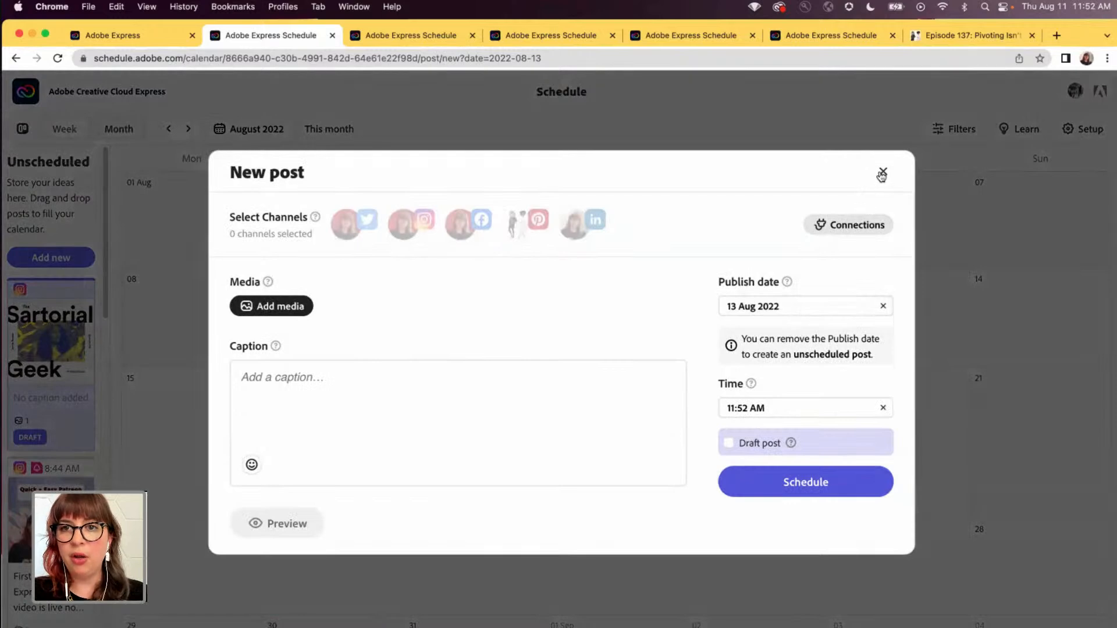
left_click(882, 174)
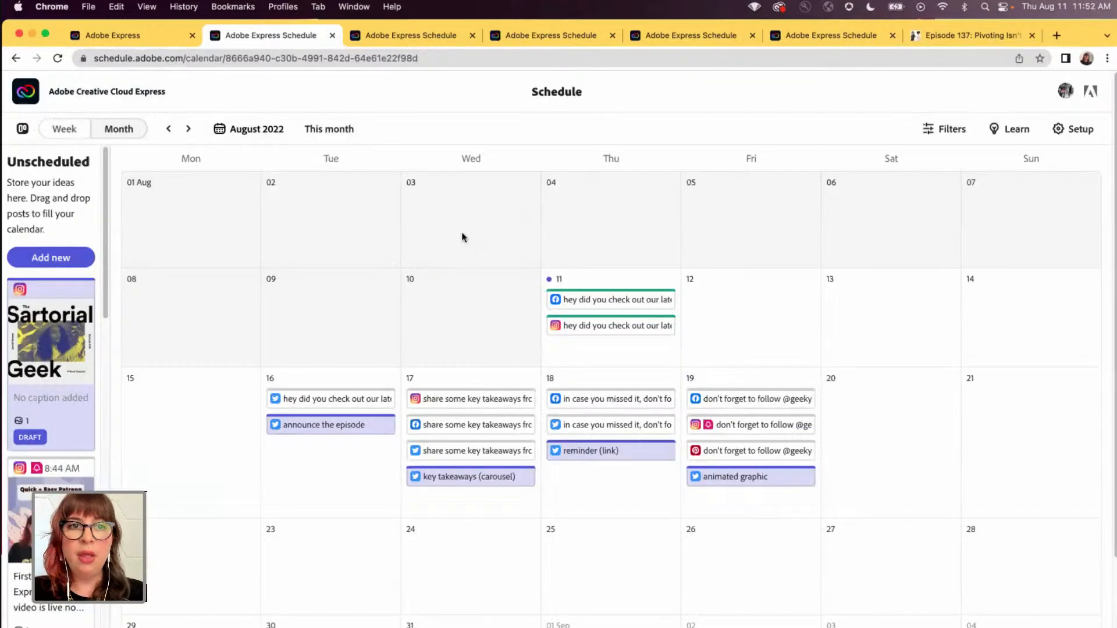
- Return to Adobe Express and open the pink "The pressure is off the thing you're creating" quote graphic from the projects
left_click(130, 36)
left_click(31, 249)
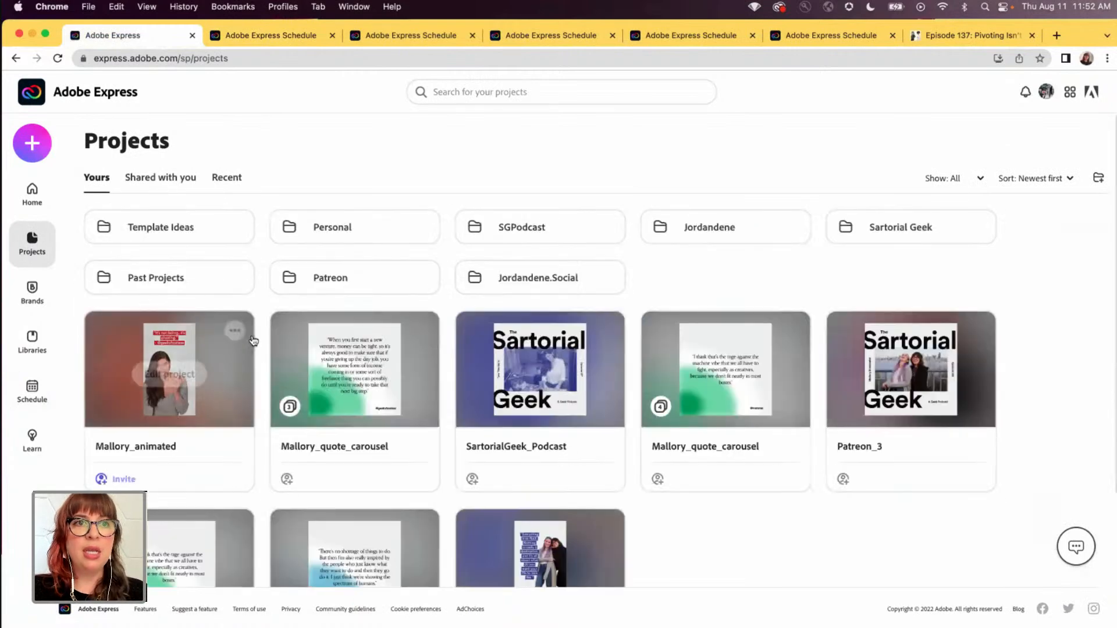
scroll(760, 438, "down", 7)
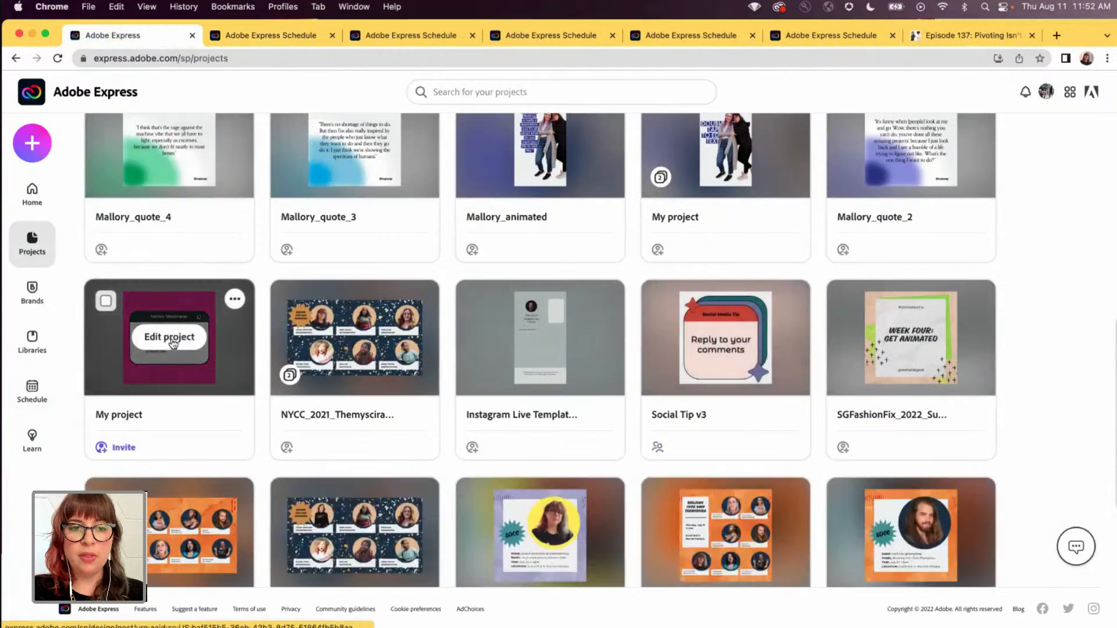
left_click(170, 338)
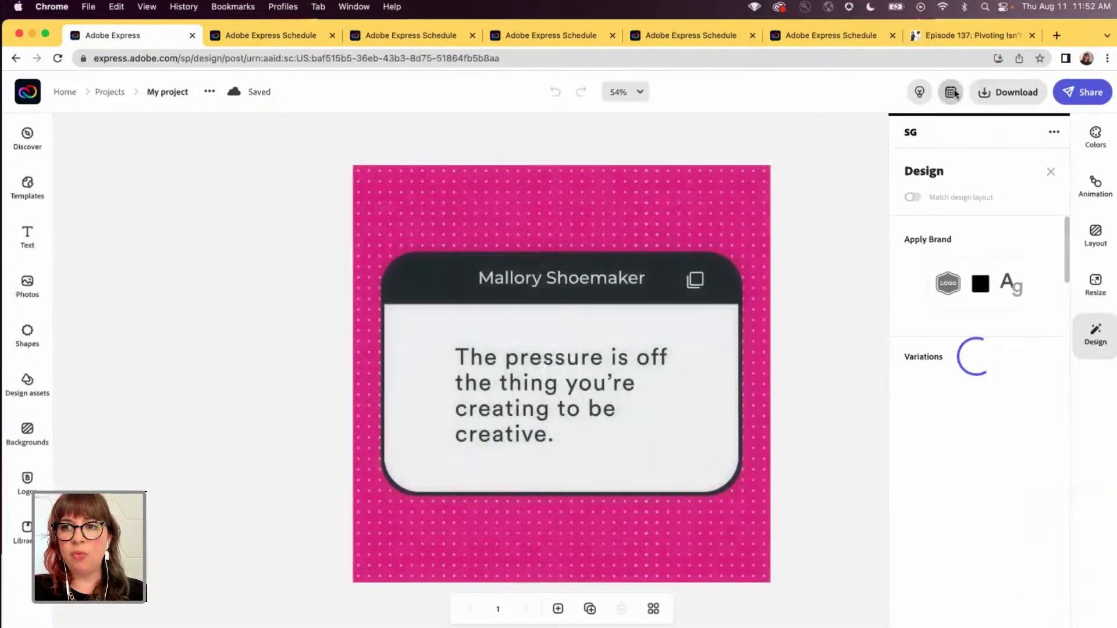
- Start a new scheduled post from the pink quote graphic and look at its publish date choices
left_click(1009, 93)
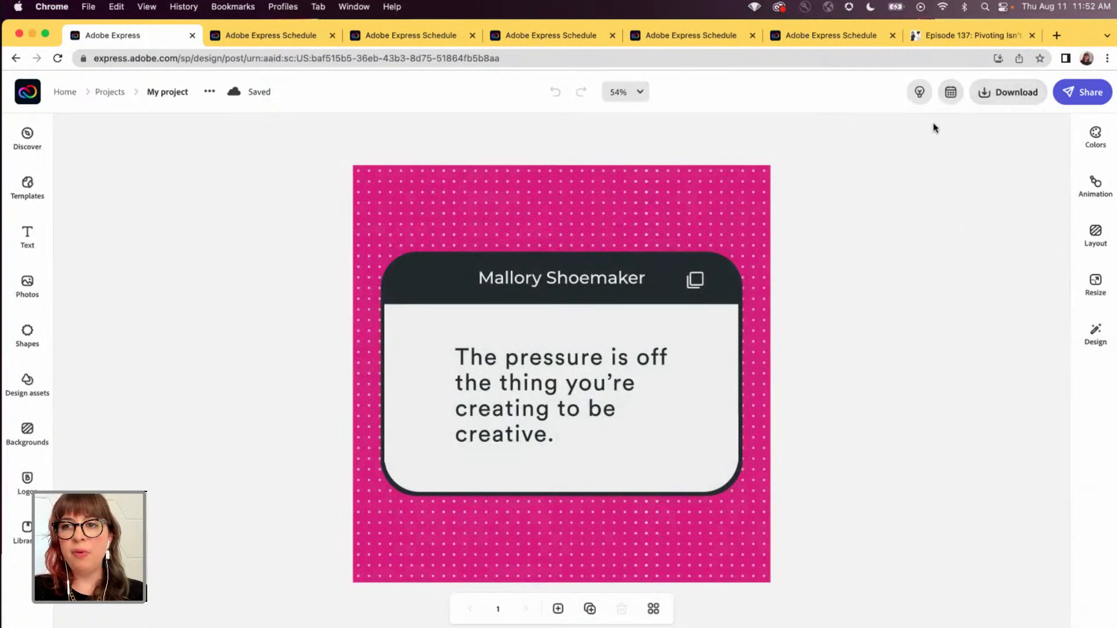
left_click(951, 92)
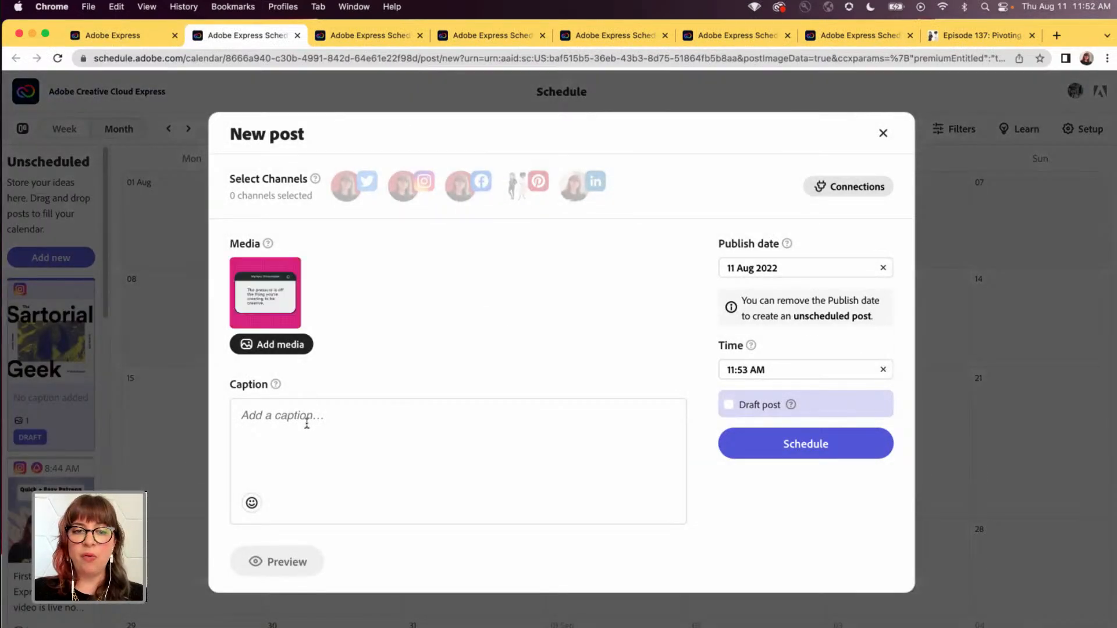
left_click(756, 268)
left_click(678, 284)
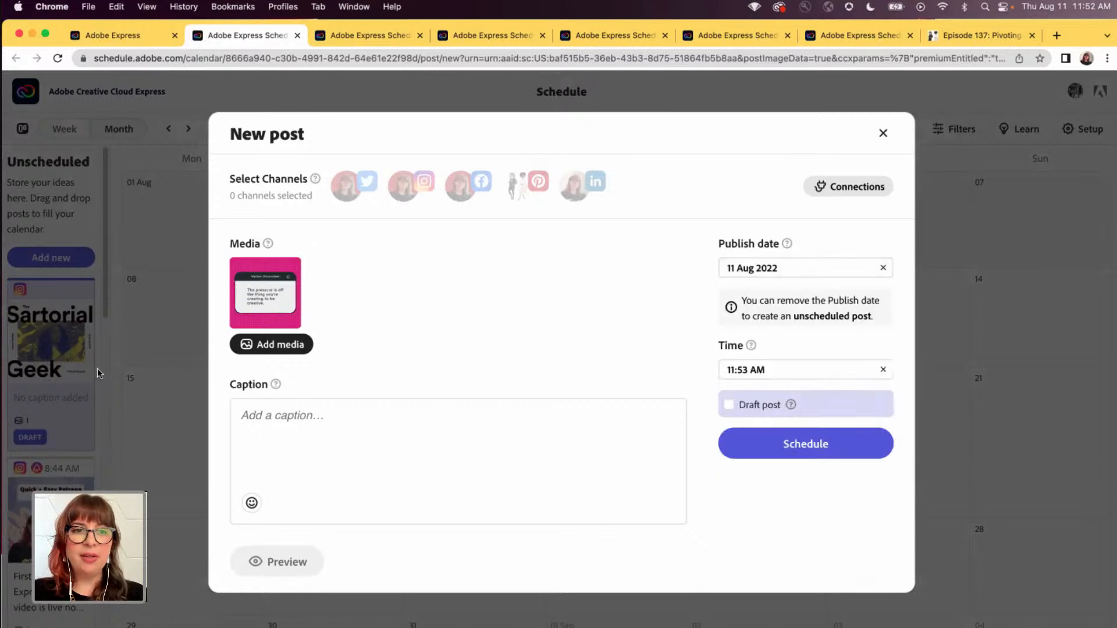